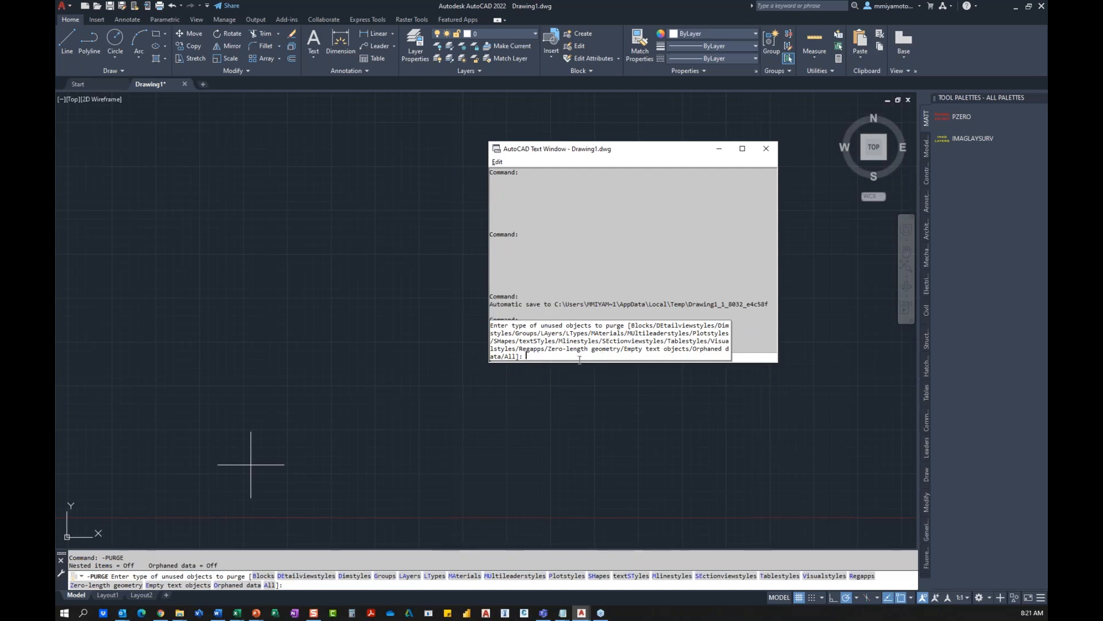
# Step: Purge the drawing's zero-length geometry with option Z, and purge its orphaned data with -PURGE option O
pyautogui.write('Z')
pyautogui.press('Return')
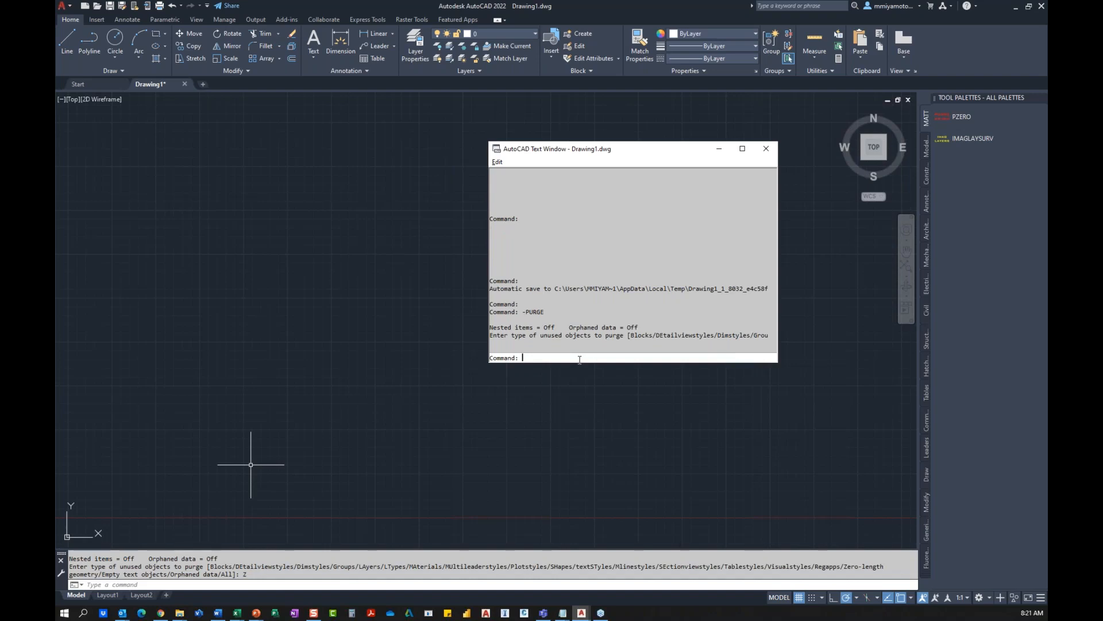
pyautogui.write('-PU')
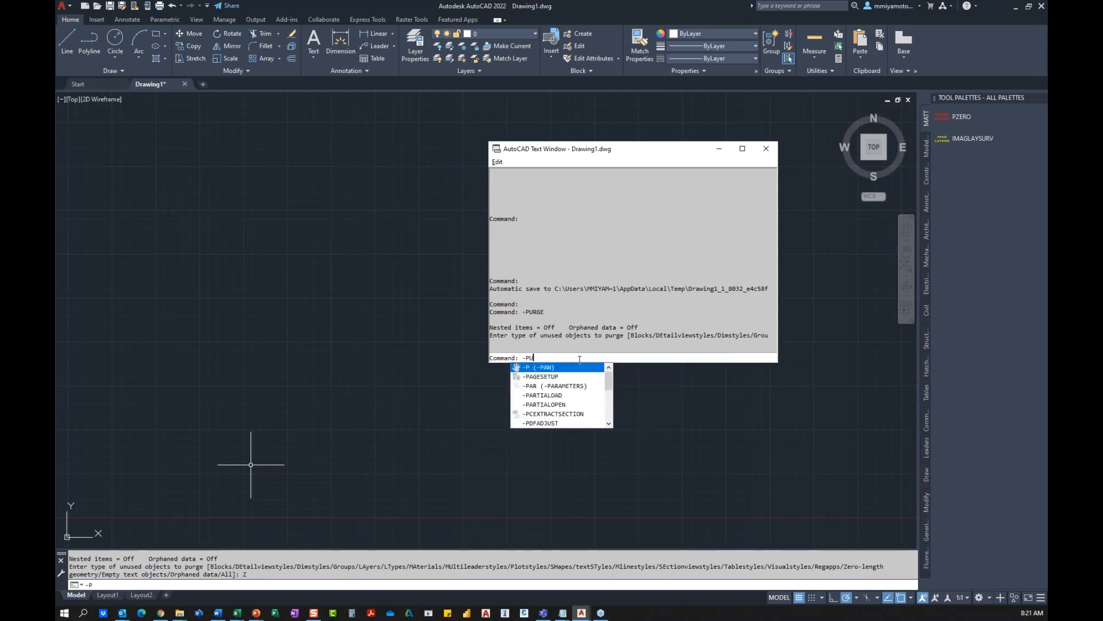
pyautogui.write('RGE')
pyautogui.press('Return')
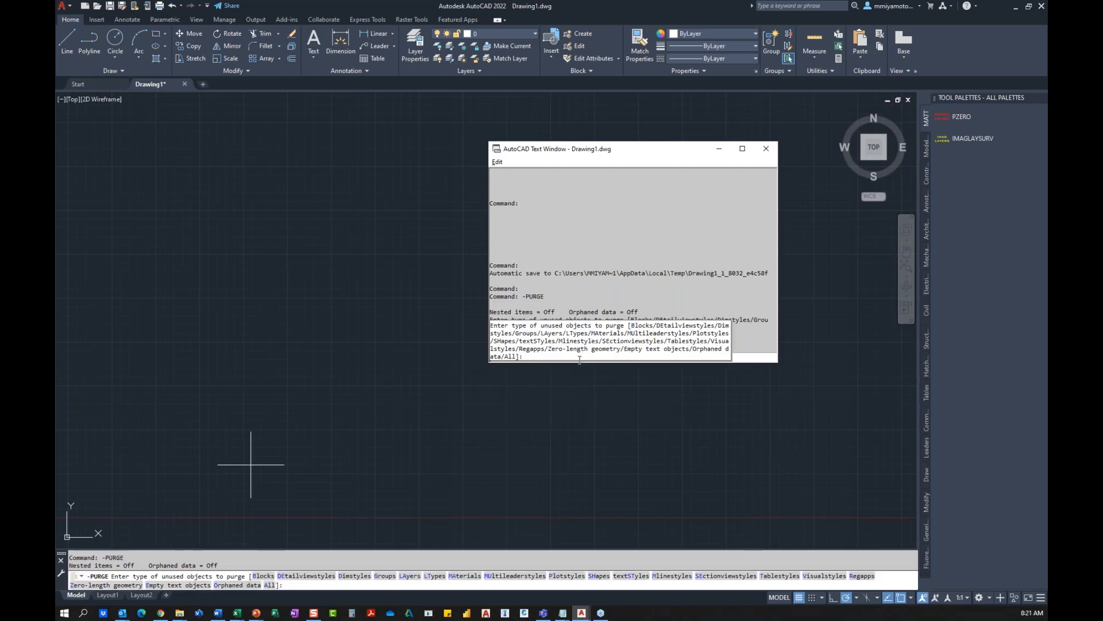
pyautogui.press('Return')
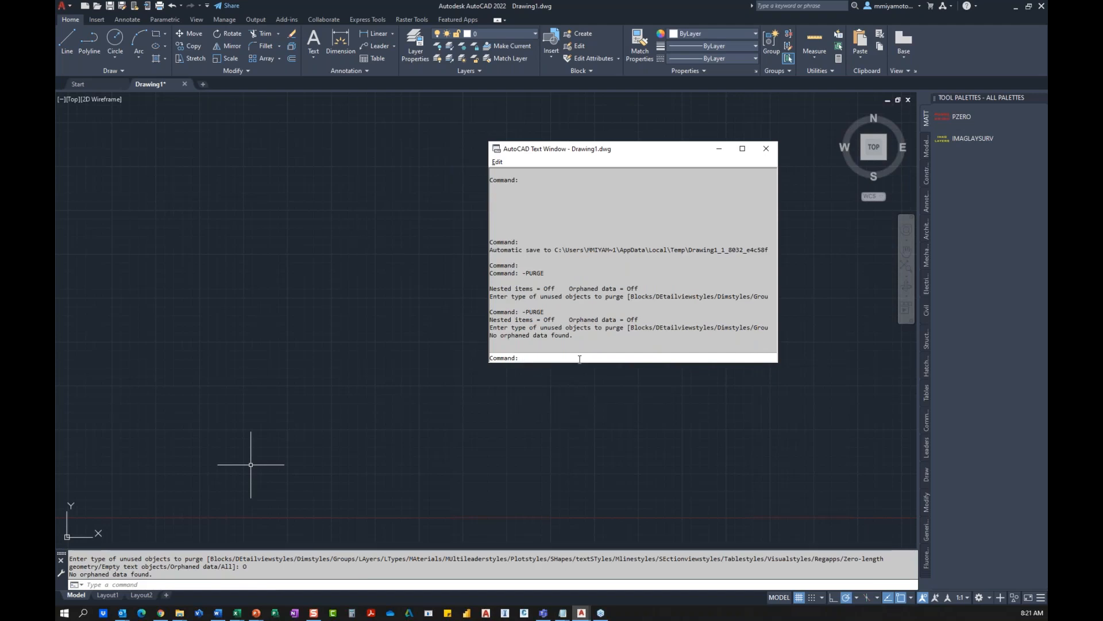
# Step: Purge the drawing's empty text objects with -PURGE option E
pyautogui.write('-PURGE')
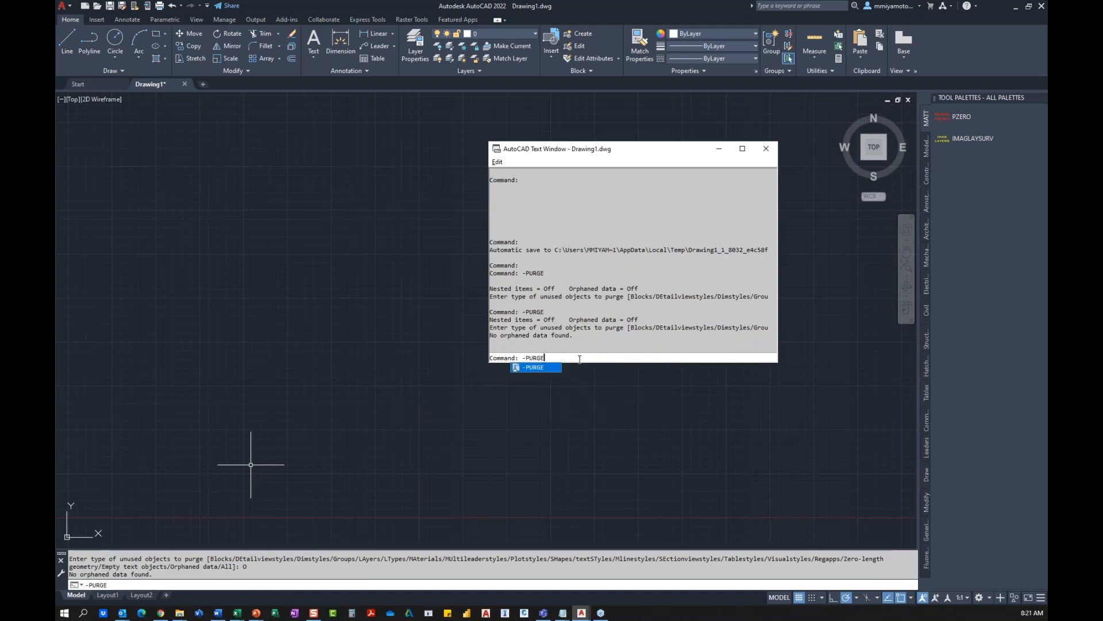
pyautogui.press('Return')
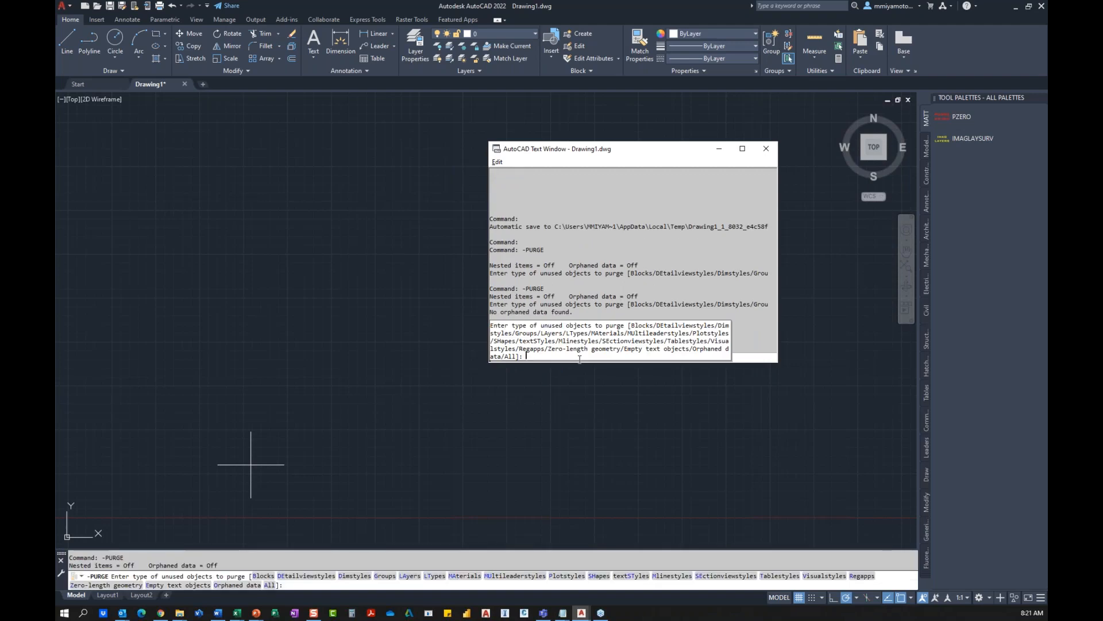
pyautogui.write('E')
pyautogui.press('Return')
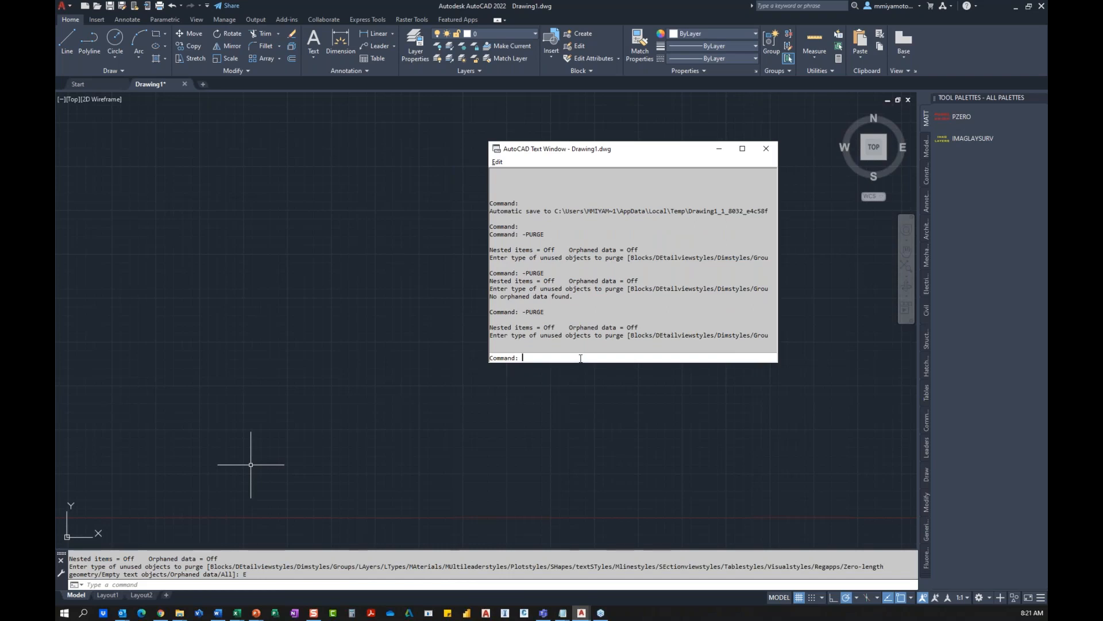
# Step: Purge all registered applications with -PURGE option R, name * and no verification of each name, and review the command history
pyautogui.write('-purge')
pyautogui.press('Return')
pyautogui.write('R')
pyautogui.press('Return')
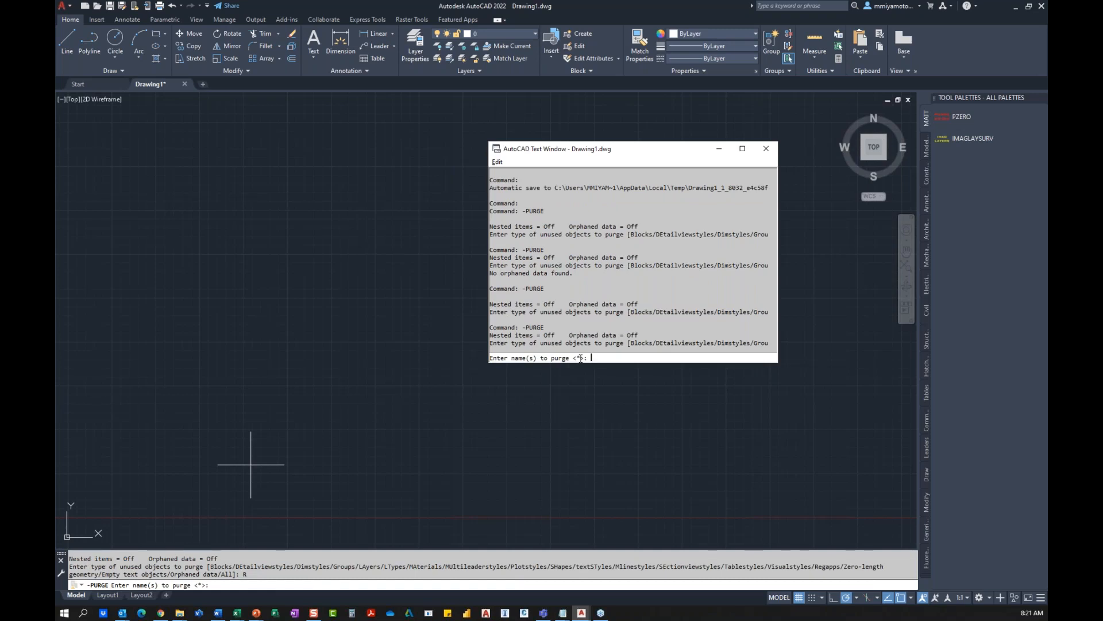
pyautogui.write('*')
pyautogui.press('Return')
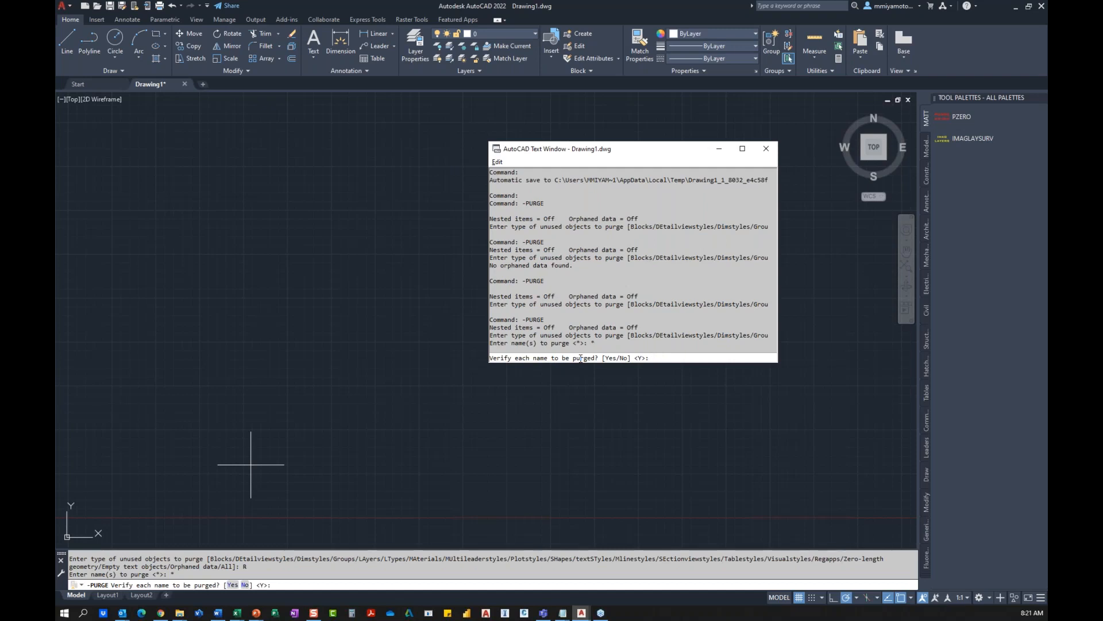
pyautogui.write('N')
pyautogui.press('Return')
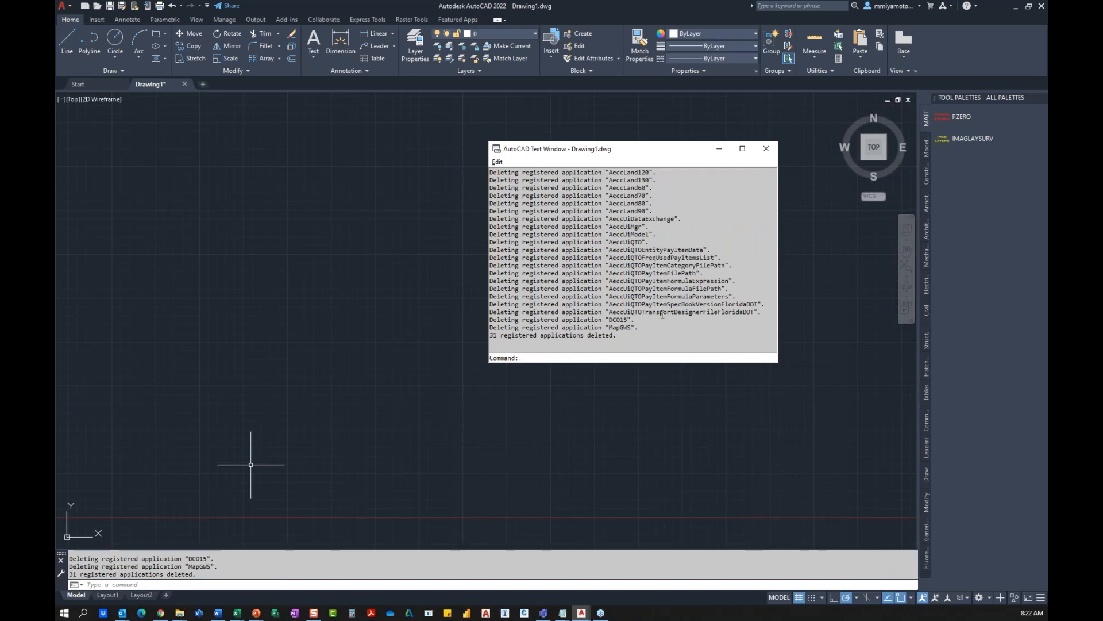
pyautogui.scroll(6, 662, 315)
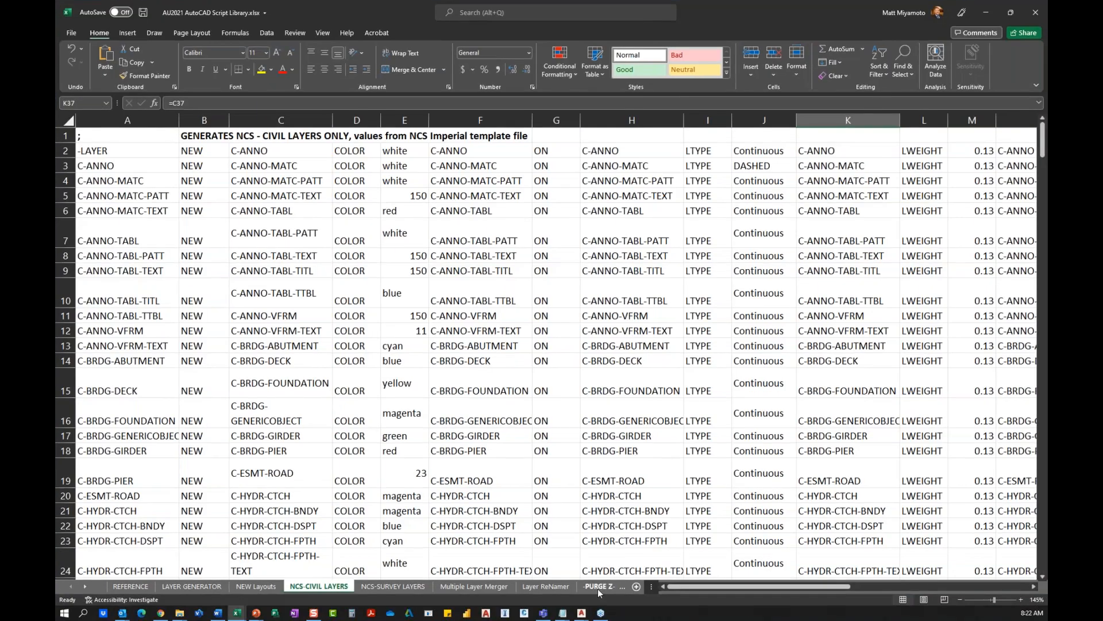
# Step: Open the -PURGE Z-E-R-O worksheet in Excel and examine the purge command sequence in row 2
pyautogui.click(598, 589)
pyautogui.moveTo(688, 586); pyautogui.dragTo(667, 588)
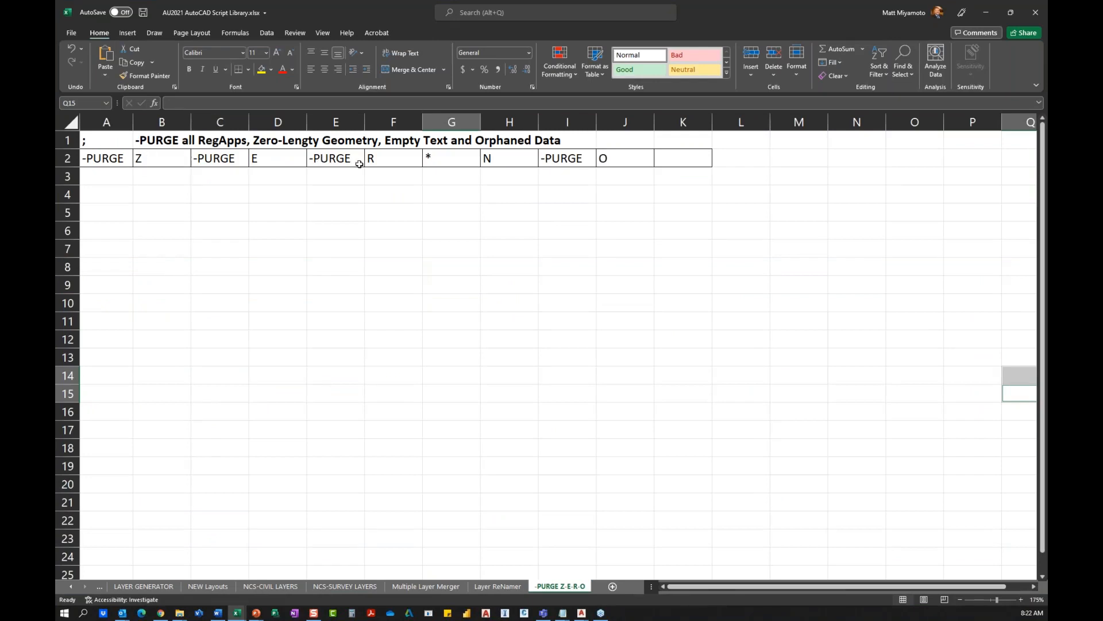
pyautogui.click(437, 161)
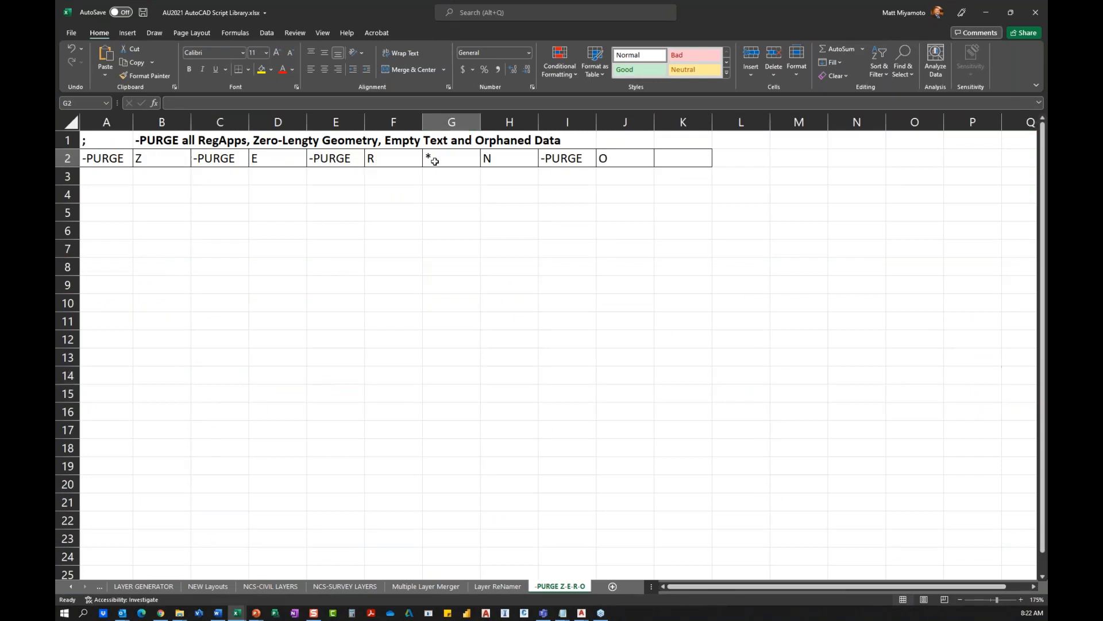
pyautogui.click(501, 160)
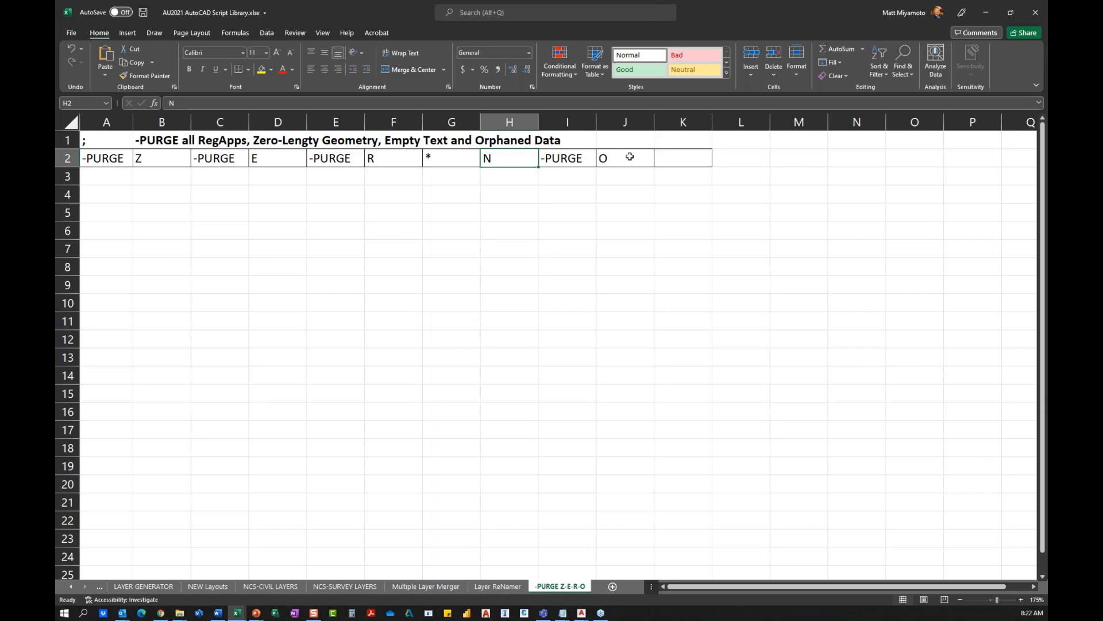
pyautogui.moveTo(630, 160); pyautogui.dragTo(325, 161)
pyautogui.click(399, 211)
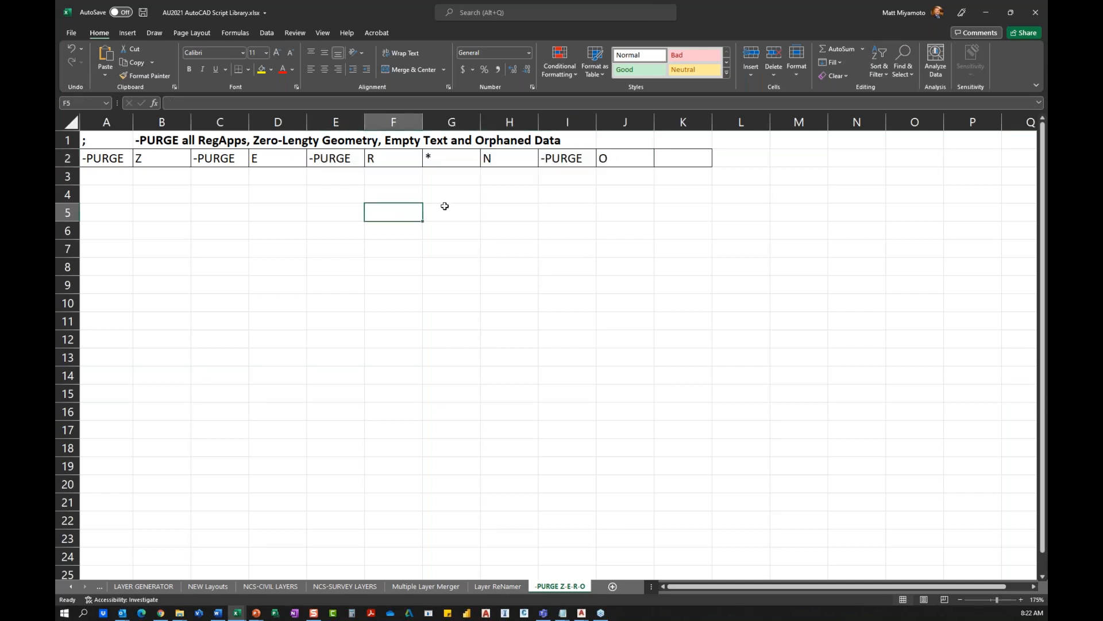
# Step: Copy the purge command sequence in cells A2:K2, including the blank last cell
pyautogui.click(674, 164)
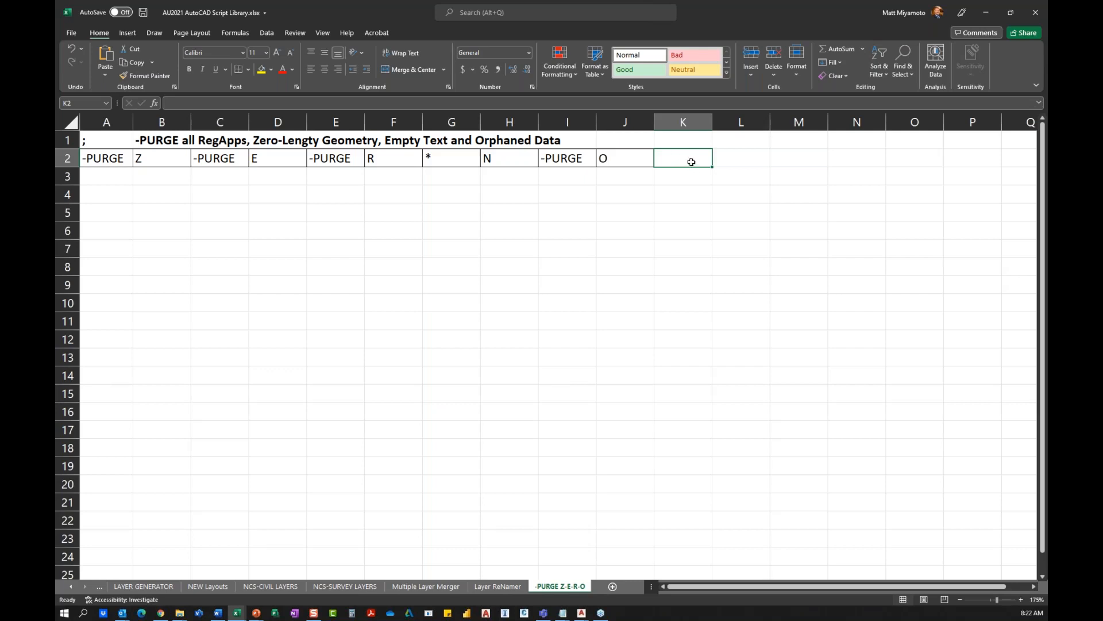
pyautogui.moveTo(691, 160); pyautogui.dragTo(101, 159)
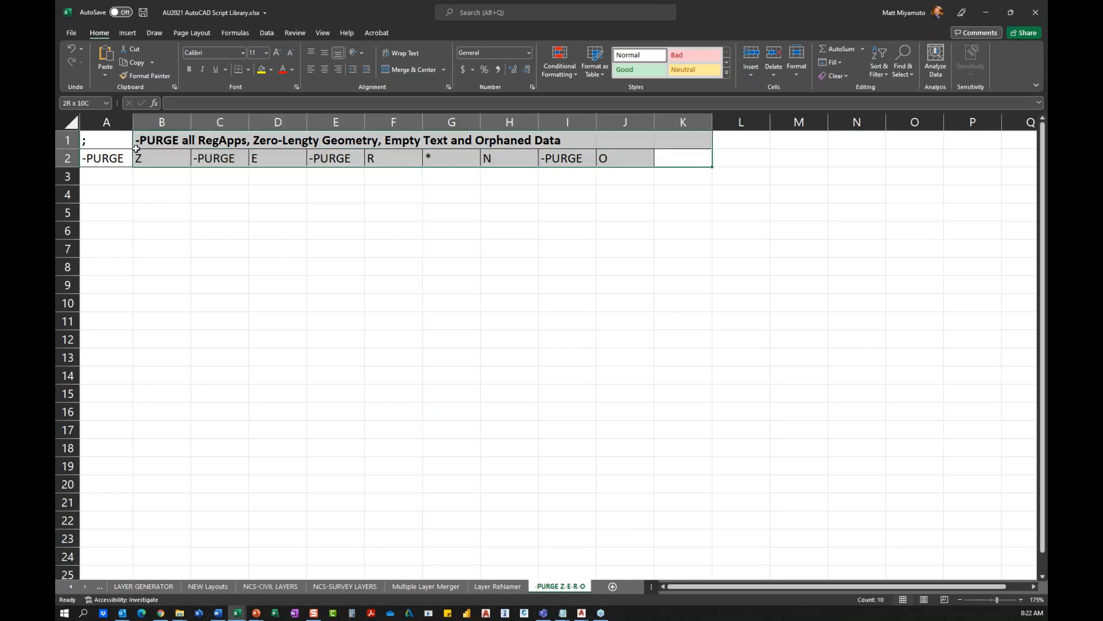
pyautogui.rightClick(118, 163)
pyautogui.click(144, 184)
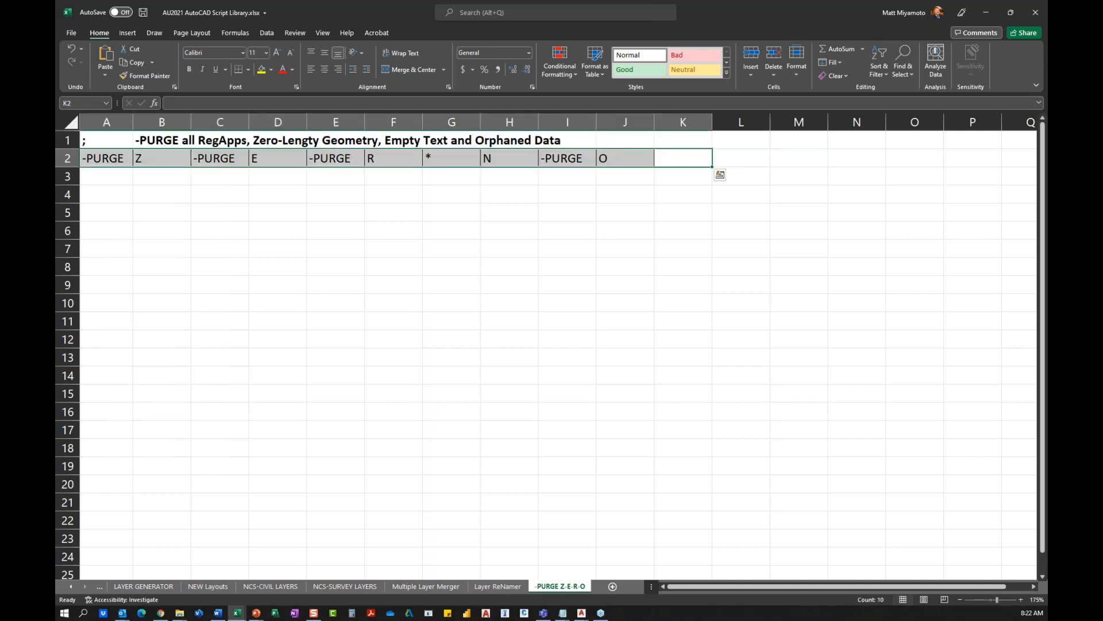
# Step: Switch to Notepad, replace the existing purge text with the copied cells, and widen the window to fit the whole line
pyautogui.click(563, 613)
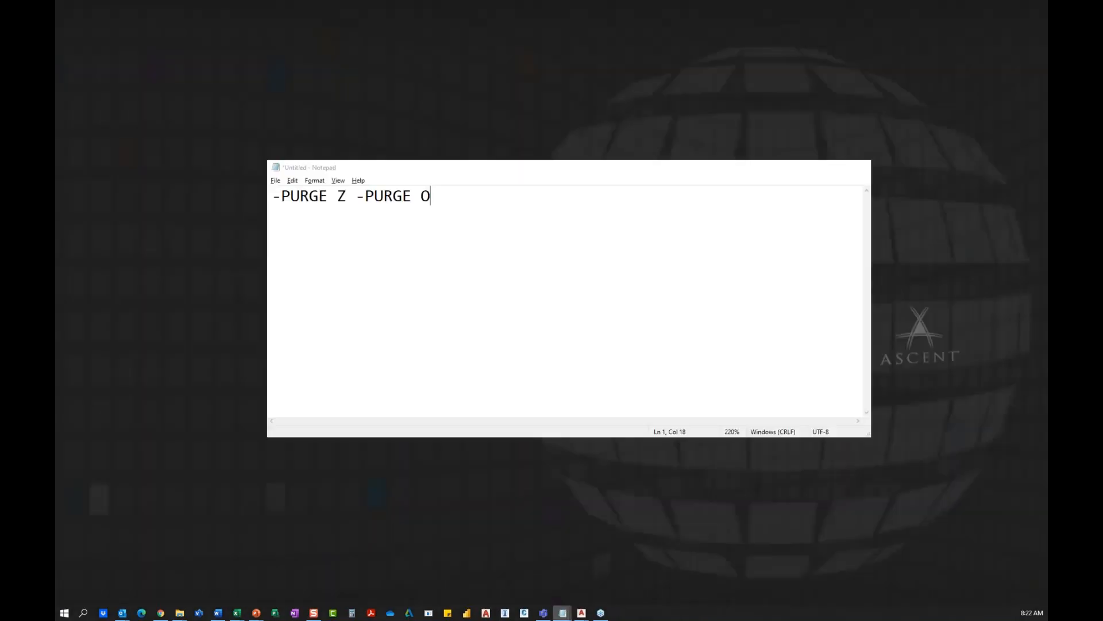
pyautogui.click(450, 568)
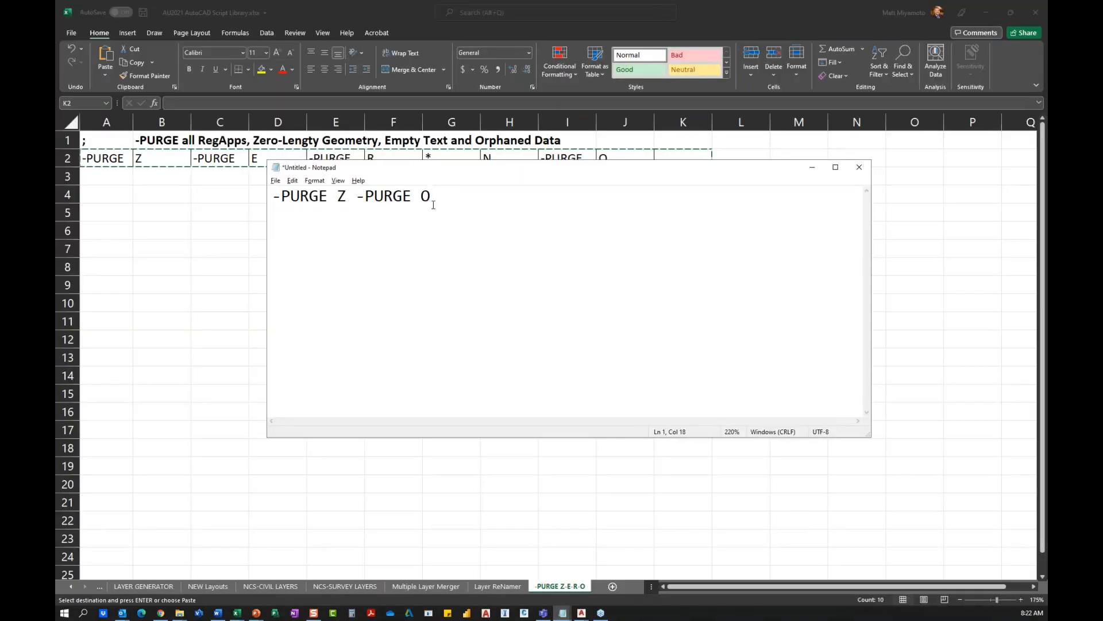
pyautogui.moveTo(433, 196); pyautogui.dragTo(261, 195)
pyautogui.rightClick(298, 195)
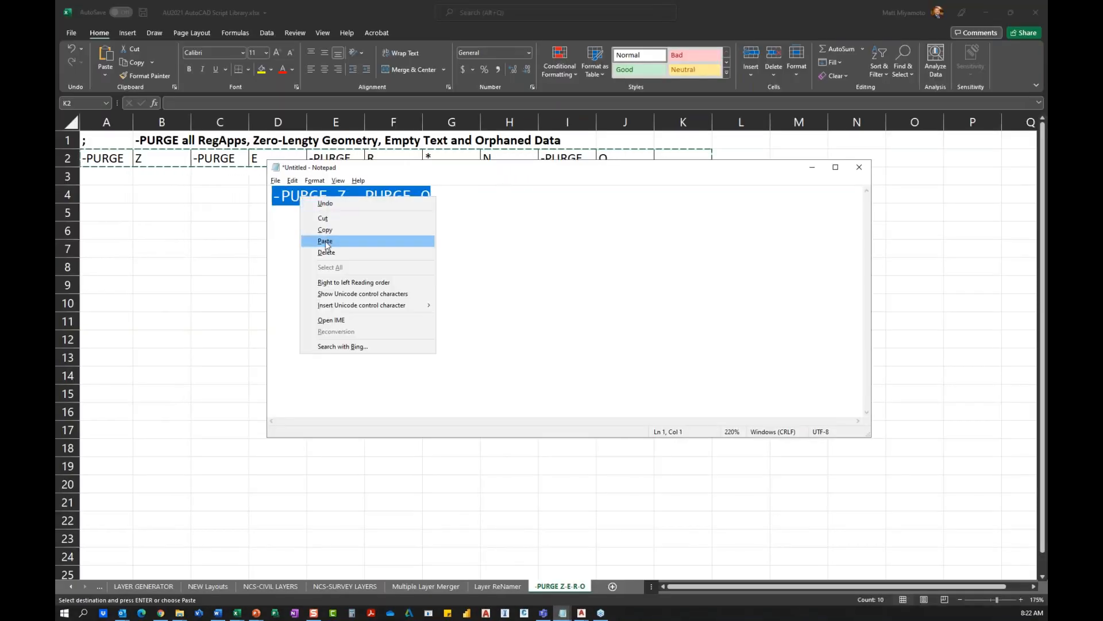
pyautogui.click(327, 241)
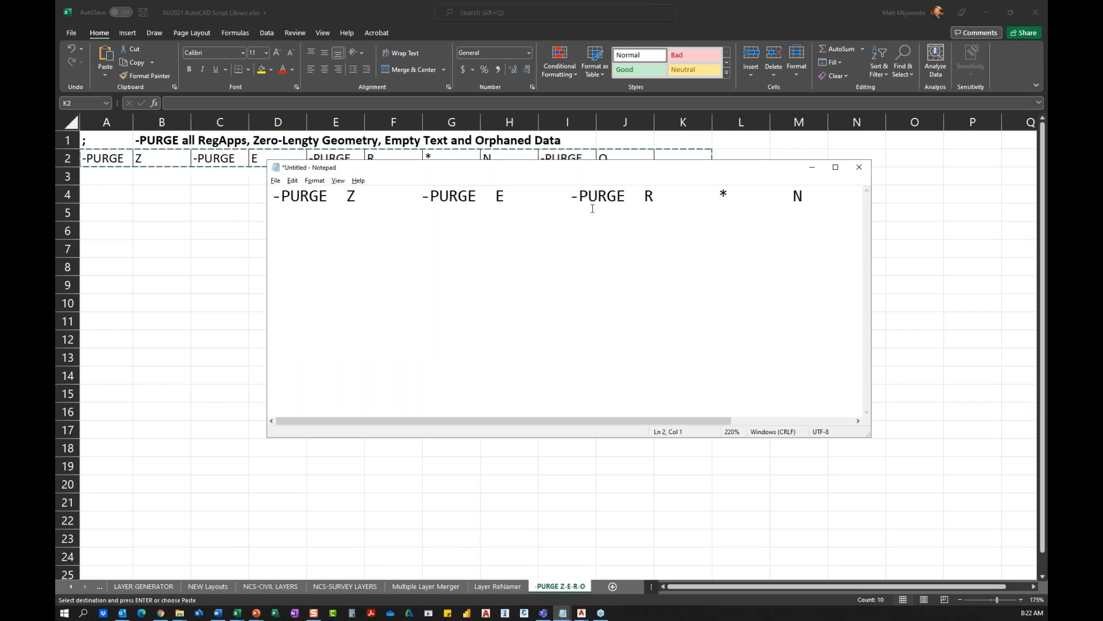
pyautogui.moveTo(701, 170); pyautogui.dragTo(598, 167)
pyautogui.moveTo(766, 267); pyautogui.dragTo(971, 264)
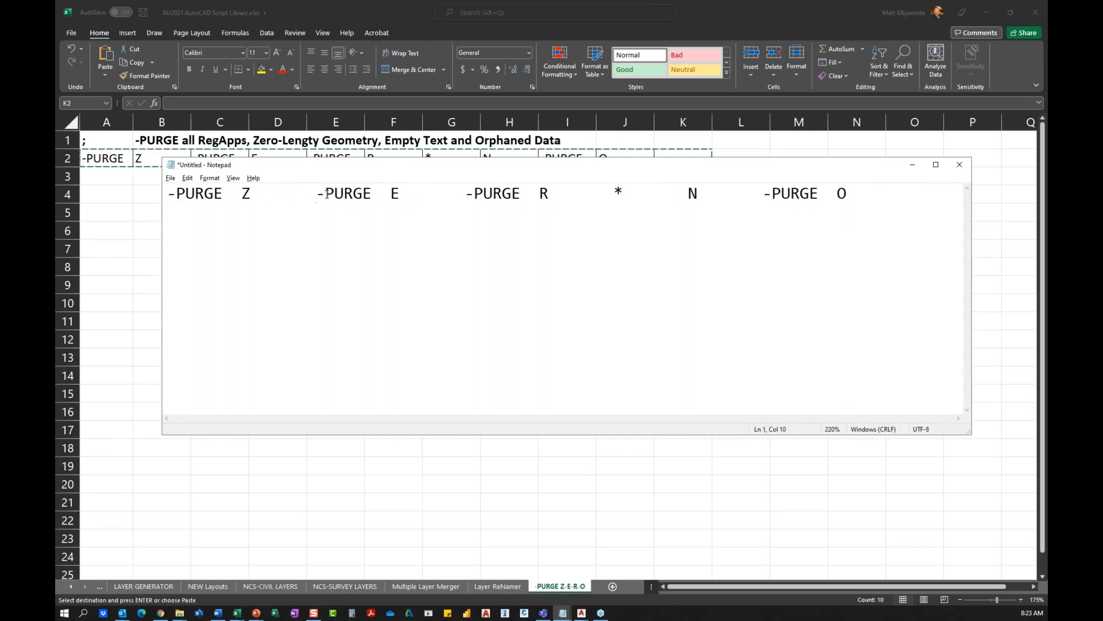
pyautogui.press('BackSpace')
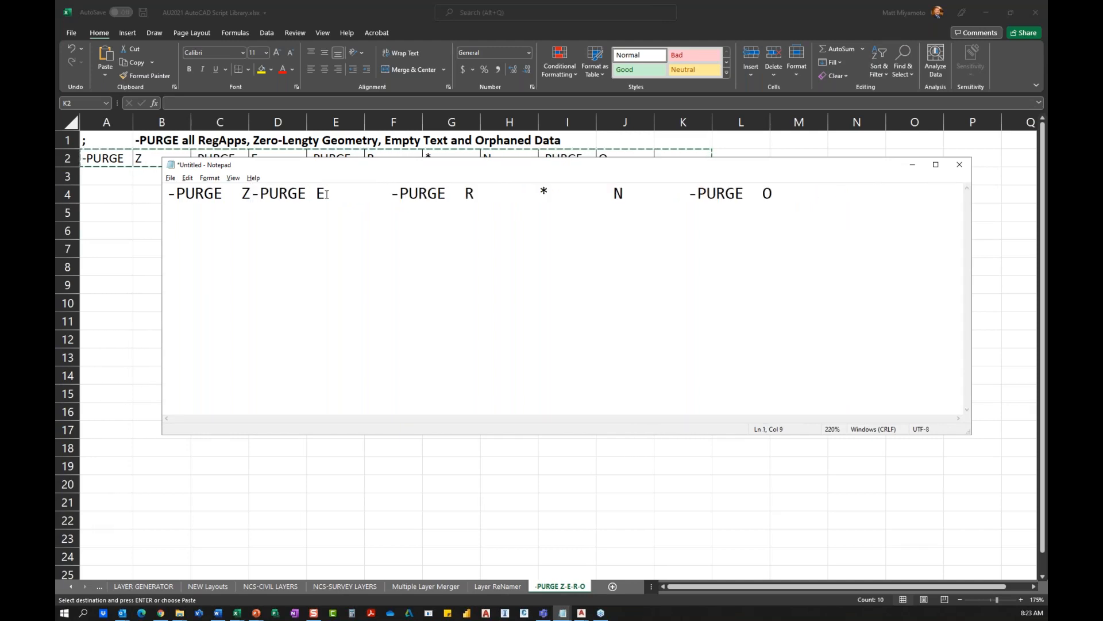
pyautogui.click(187, 179)
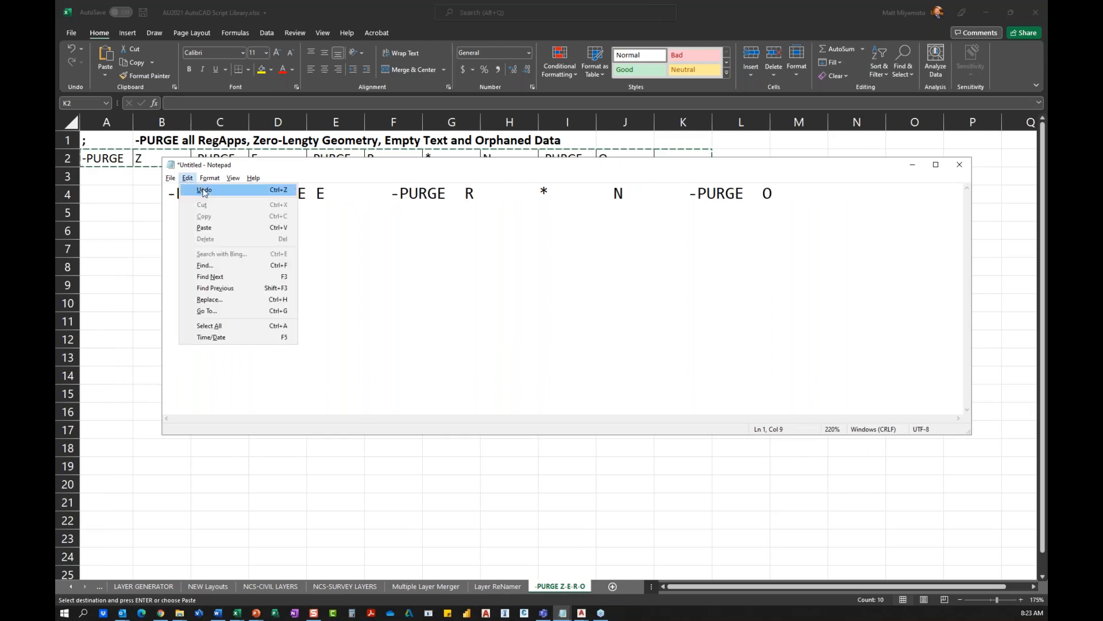
pyautogui.click(198, 193)
# Step: Remove the empty second line and end the command line with one tab after the last O
pyautogui.click(313, 218)
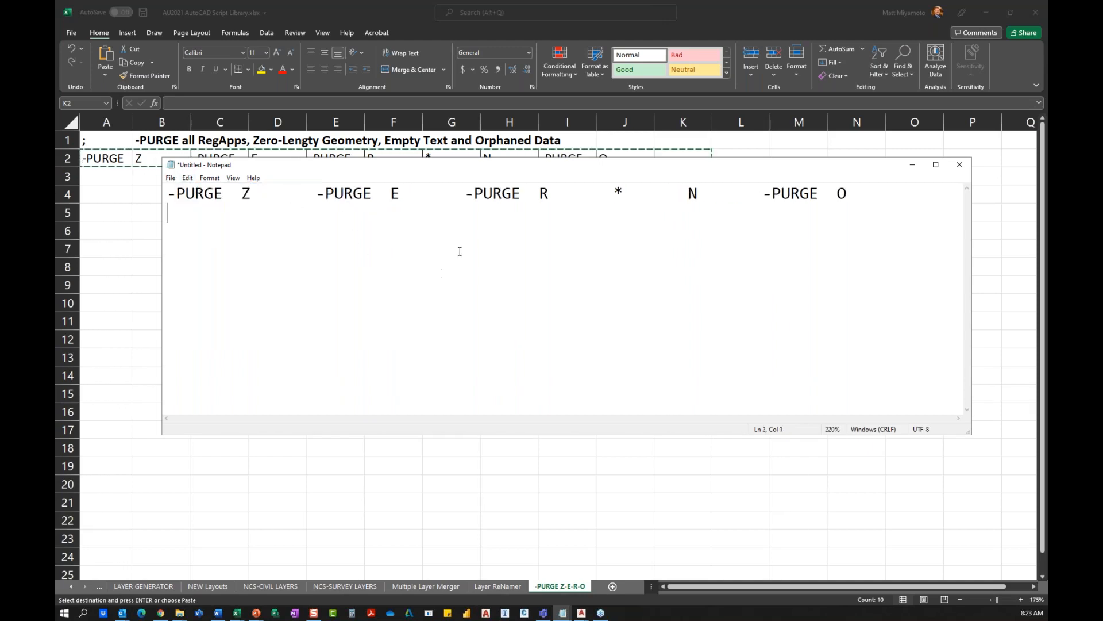
pyautogui.press('BackSpace')
pyautogui.press('BackSpace')
pyautogui.press('Tab')
pyautogui.click(171, 178)
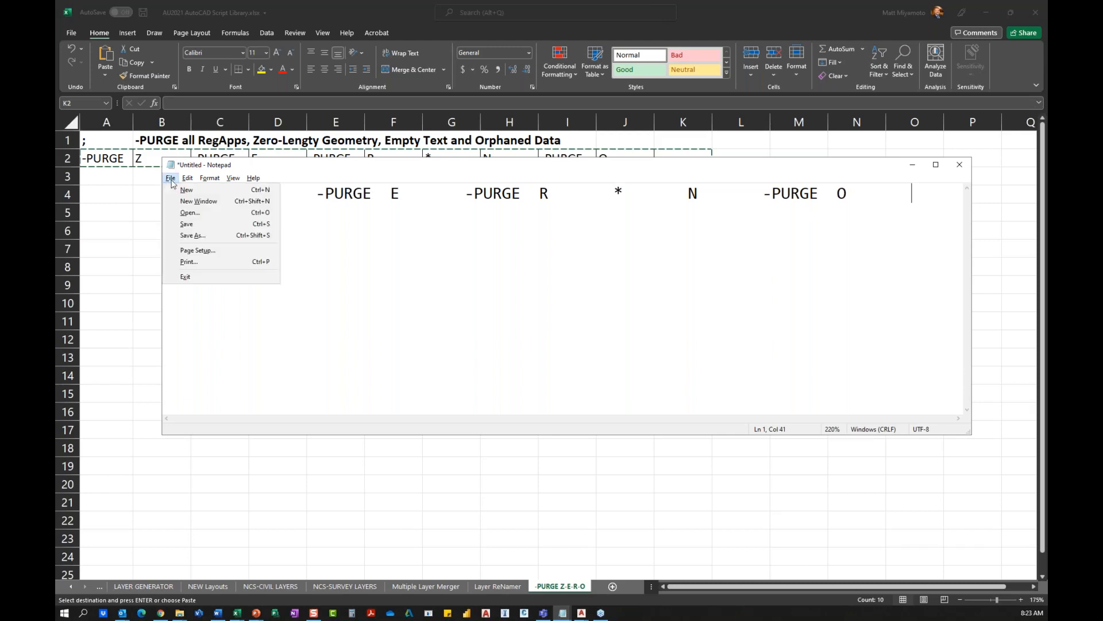
pyautogui.click(204, 234)
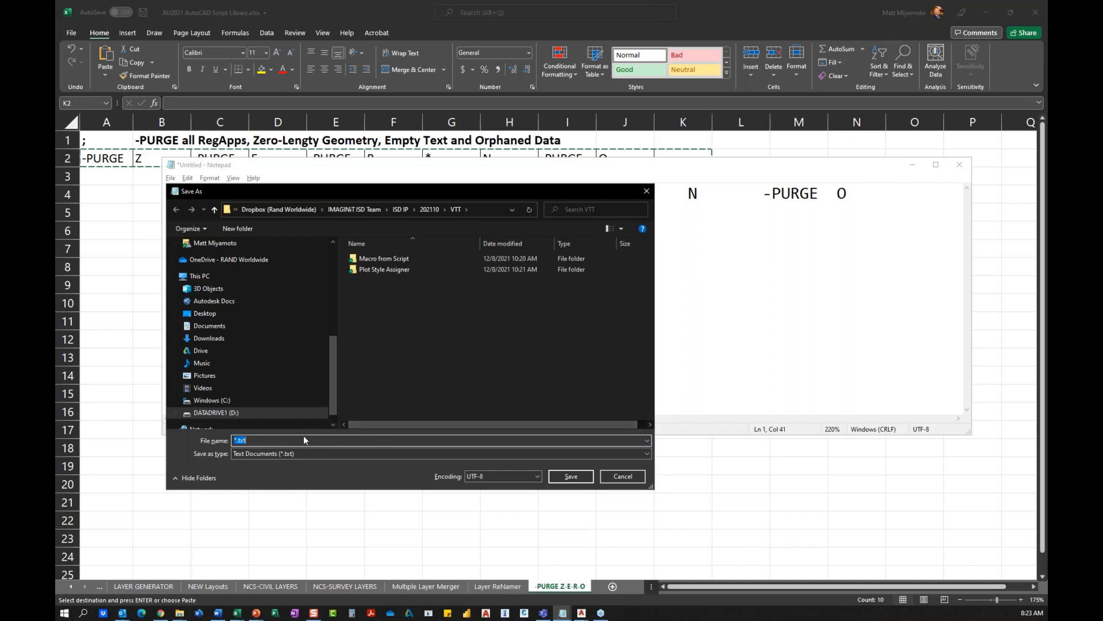
pyautogui.click(251, 441)
pyautogui.click(623, 477)
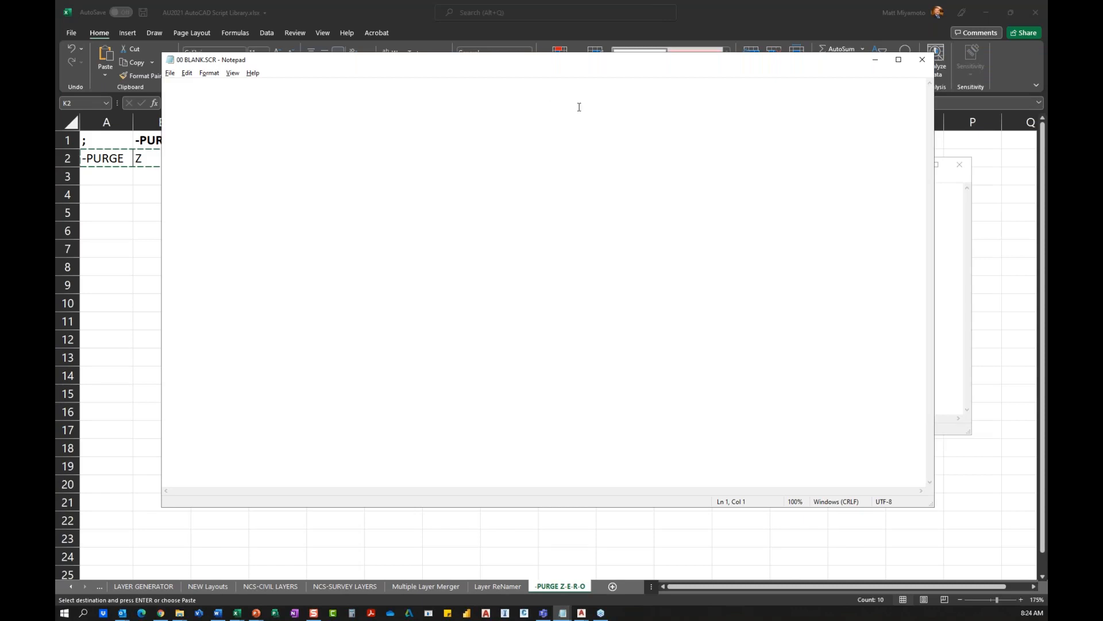
# Step: Minimize the 00 BLANK.SCR, untitled Notepad and Excel windows, and close the AutoCAD text window
pyautogui.click(879, 62)
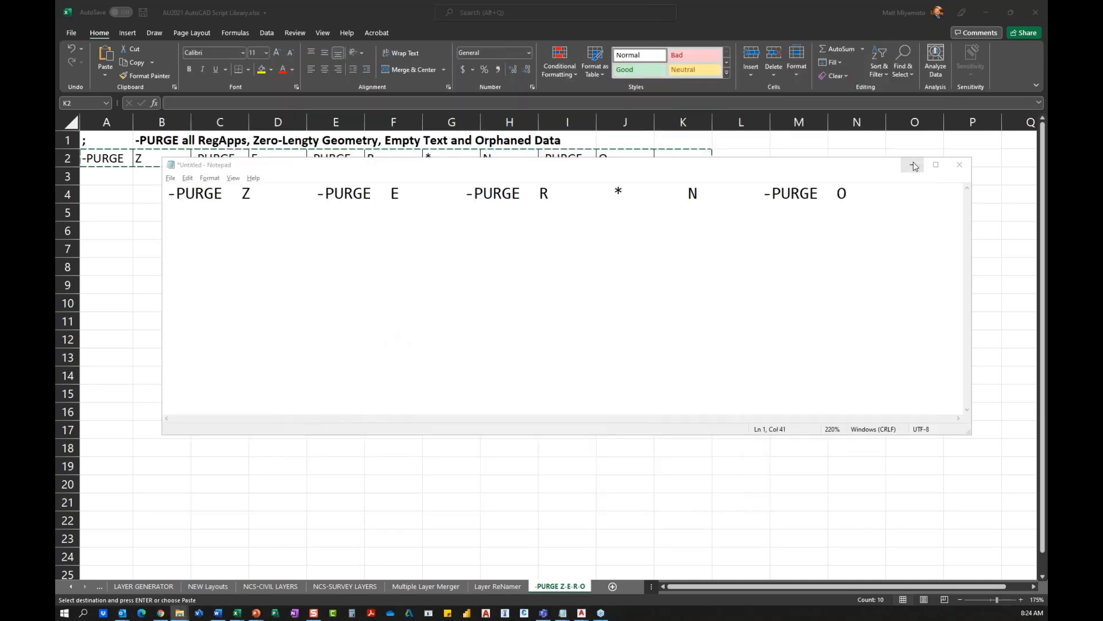
pyautogui.click(913, 165)
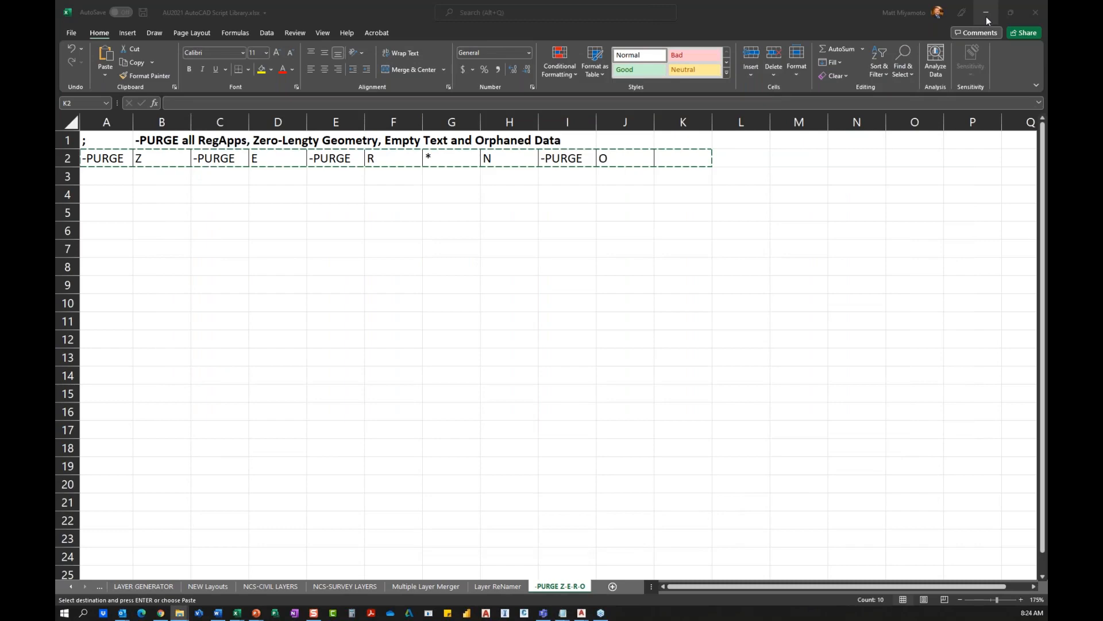
pyautogui.click(986, 12)
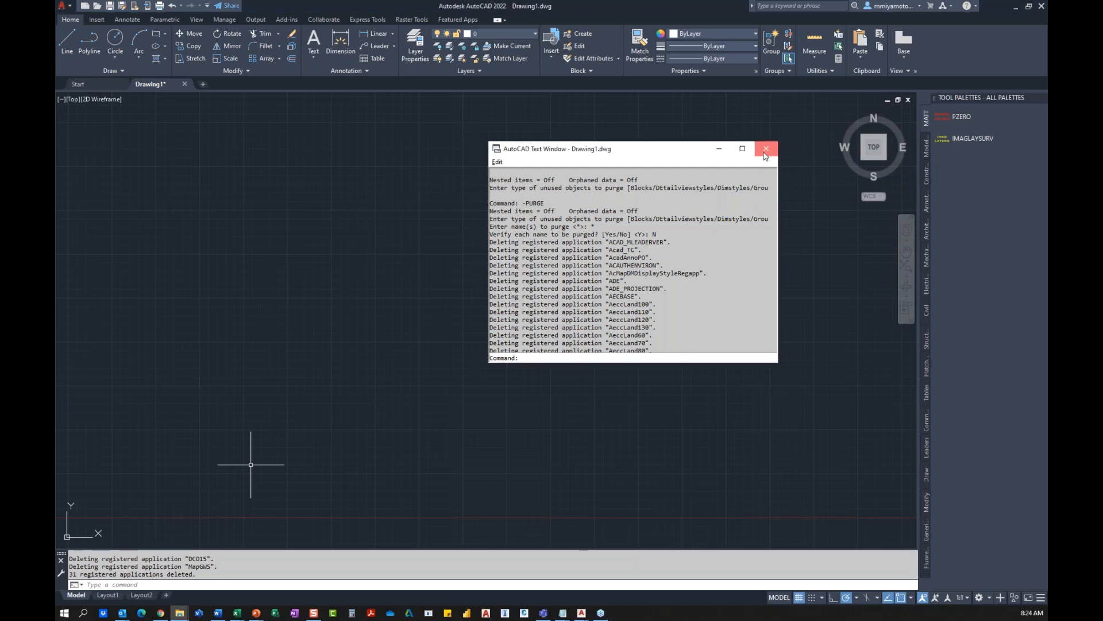
pyautogui.click(765, 153)
# Step: Run PURGE Z-E-R-O.SCR from the SCRIPTS folder in the open drawing and display the command history in the text window
pyautogui.moveTo(1048, 210); pyautogui.dragTo(936, 120)
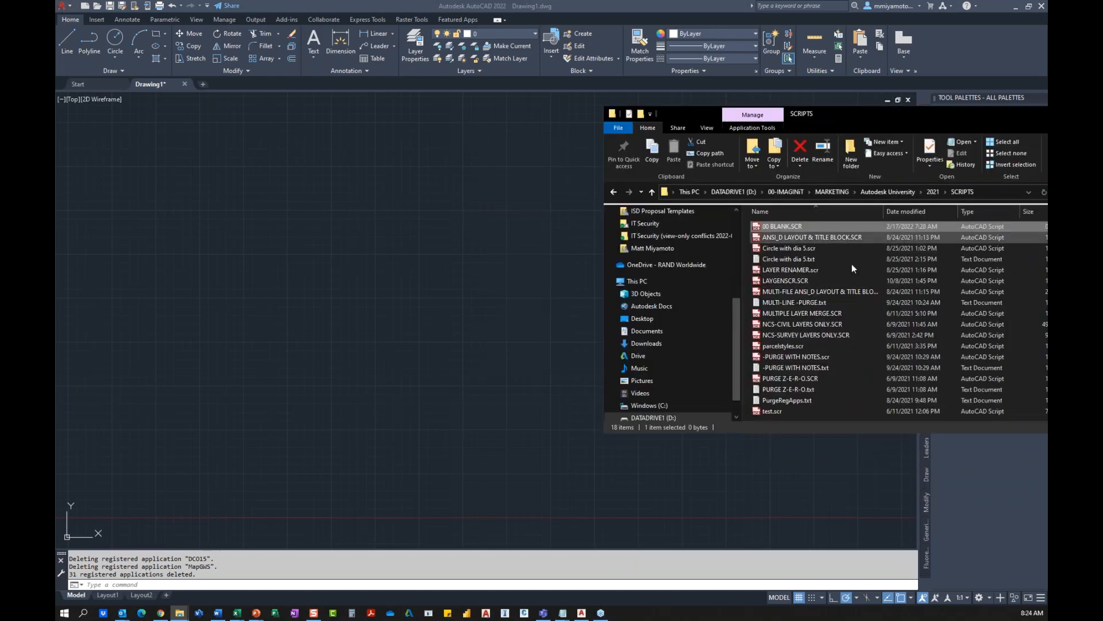
pyautogui.click(770, 383)
pyautogui.moveTo(770, 384); pyautogui.dragTo(430, 232)
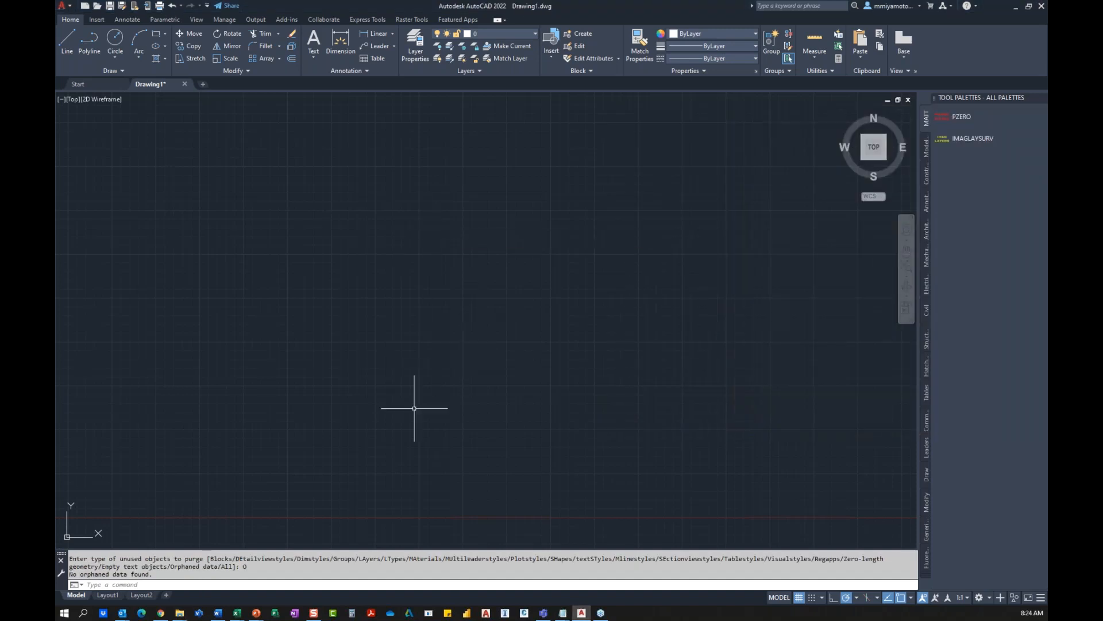
pyautogui.hotkey('ctrl', 'F2')
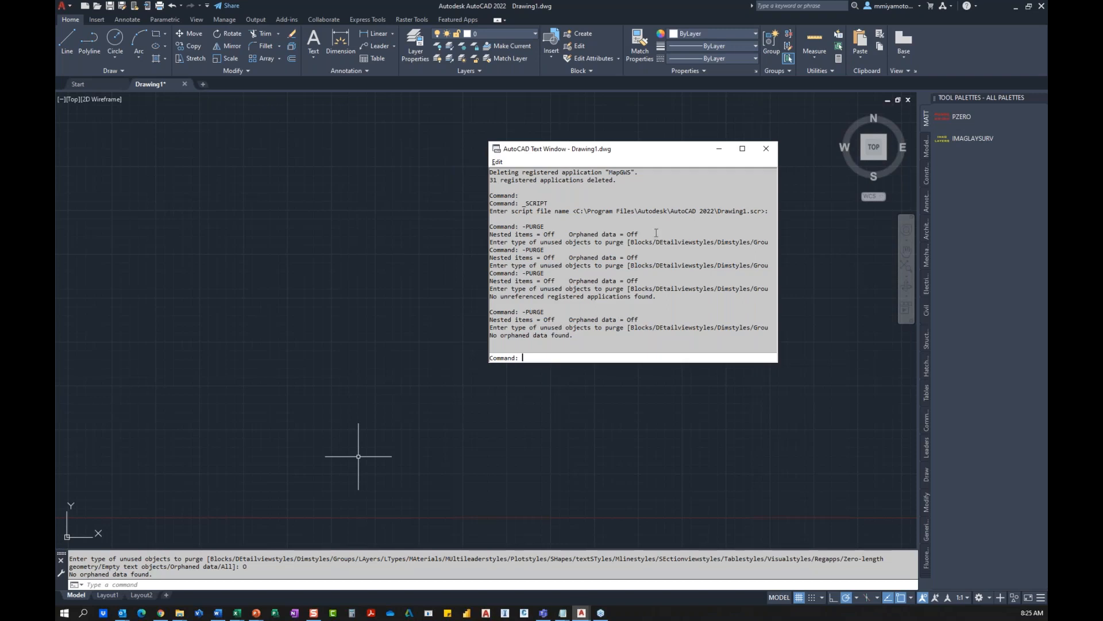
# Step: Review the purge history, close the AutoCAD text window, move the SCRIPTS folder window aside and return to the slideshow
pyautogui.scroll(3, 656, 232)
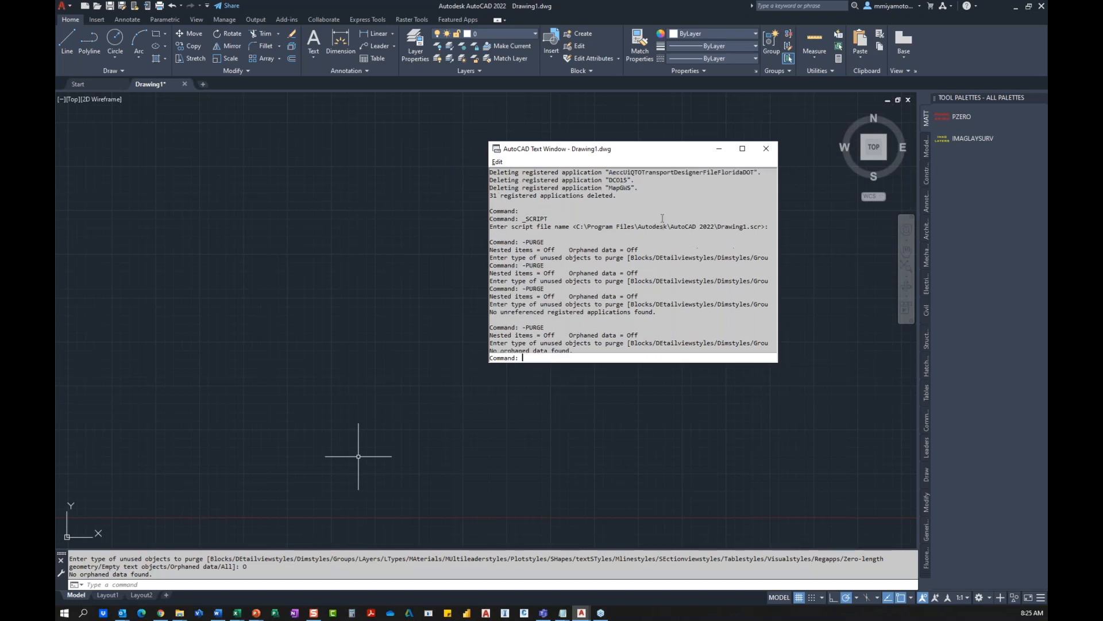
pyautogui.click(763, 150)
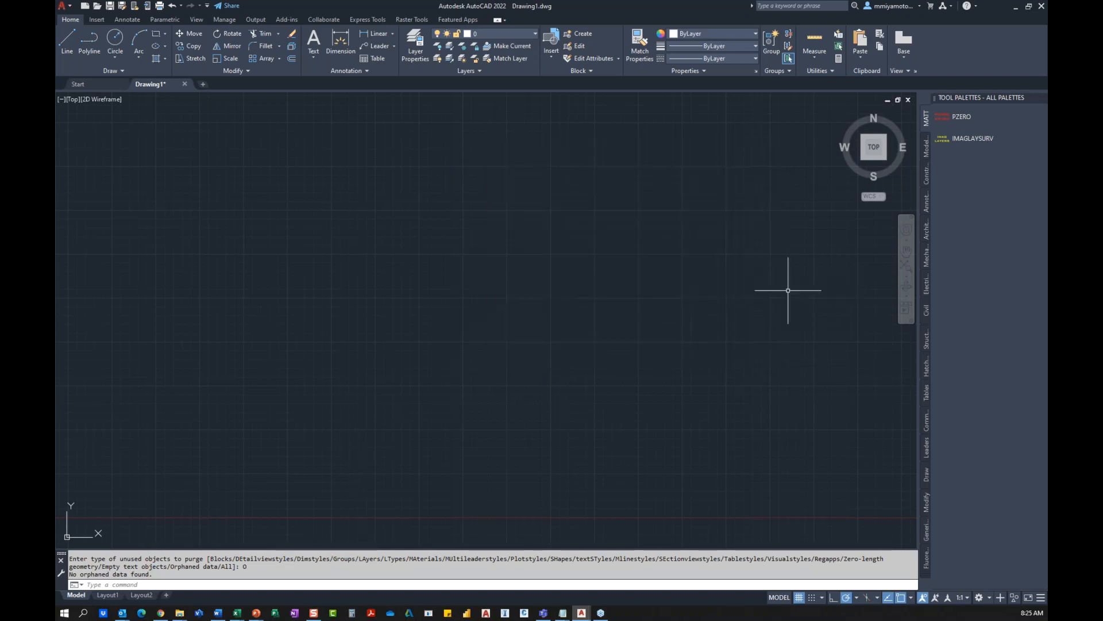
pyautogui.hotkey('alt', 'Tab')
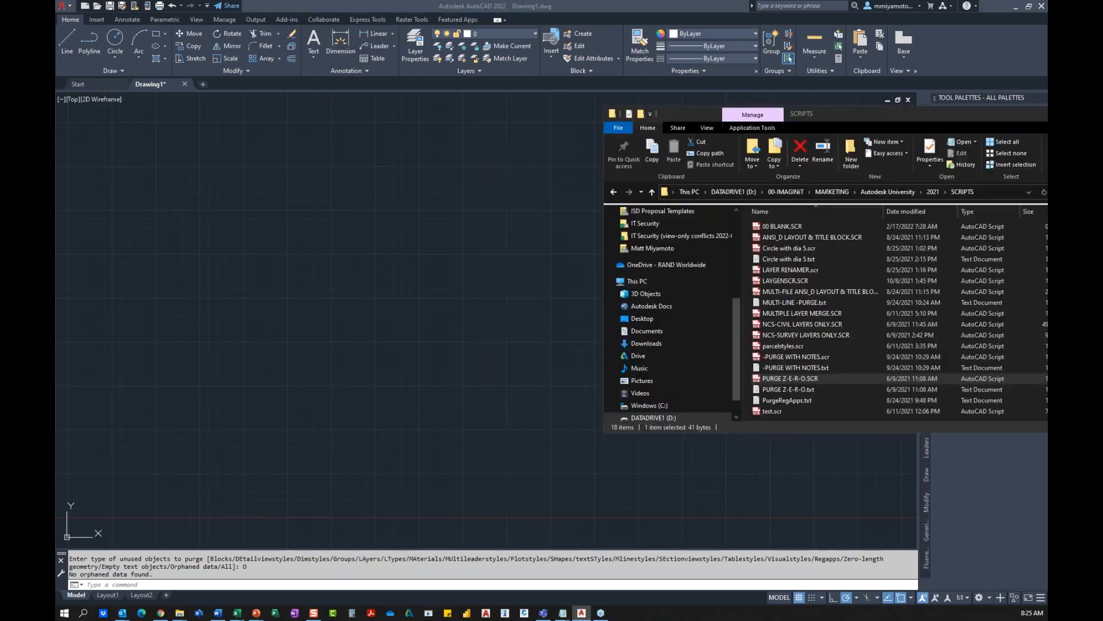
pyautogui.moveTo(690, 113); pyautogui.dragTo(1080, 134)
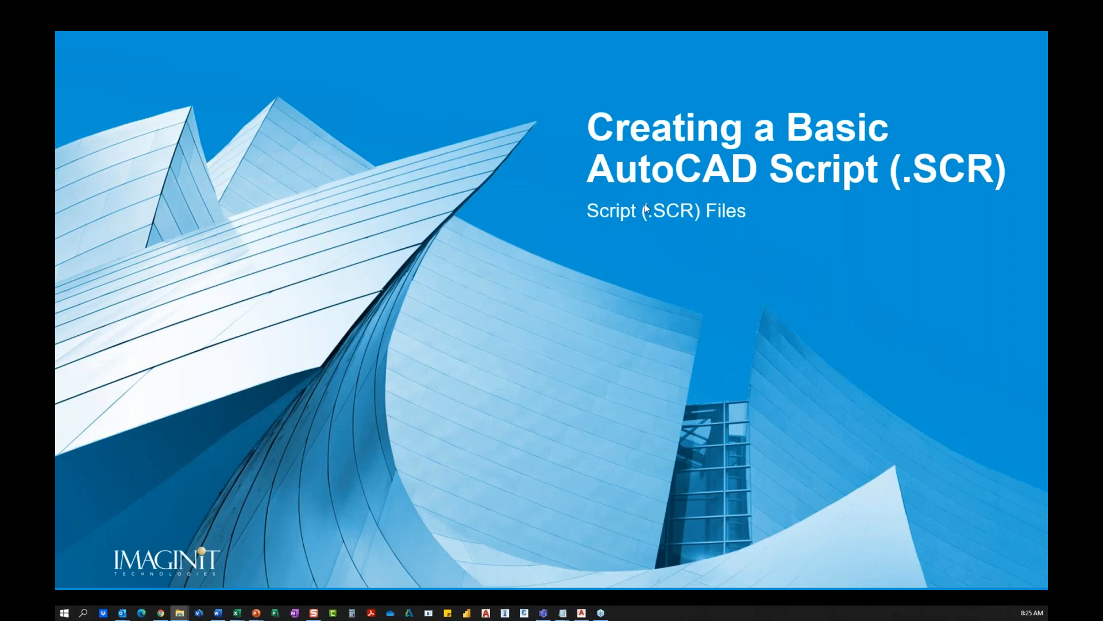
pyautogui.click(715, 246)
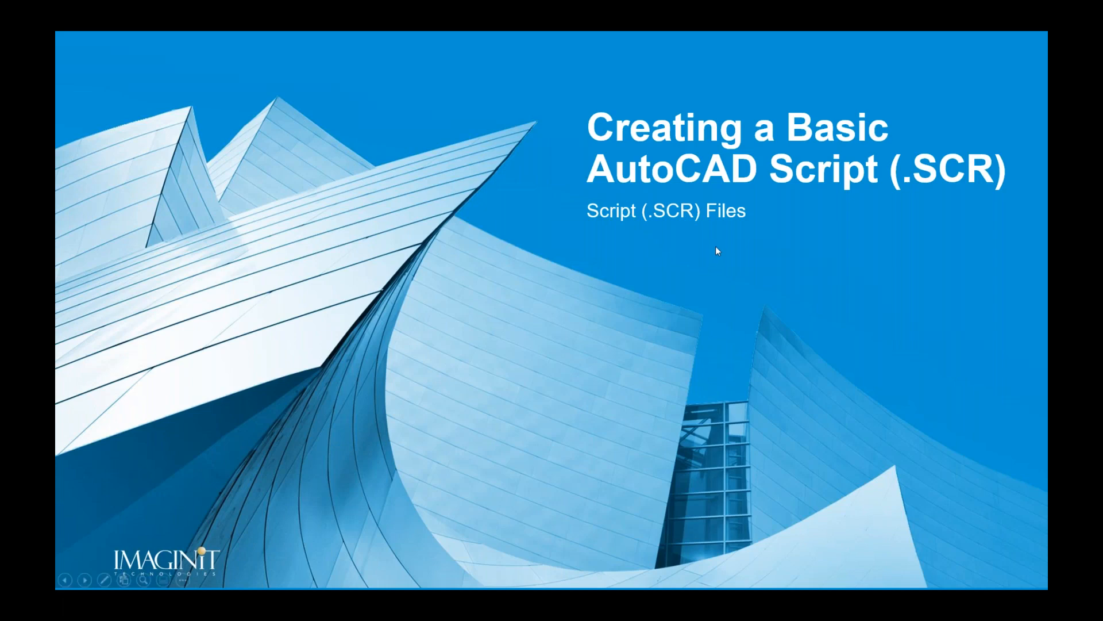
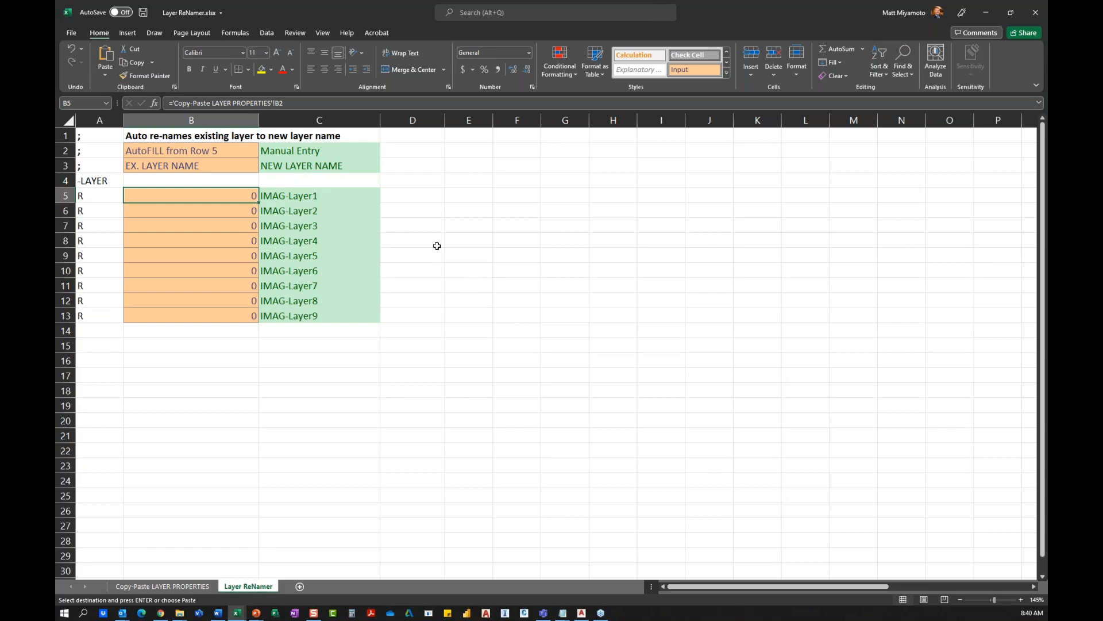
# Step: Enlarge the Layer ReNamer sheet and examine the comment marker in A1 and the formula in B5
pyautogui.doubleClick(99, 138)
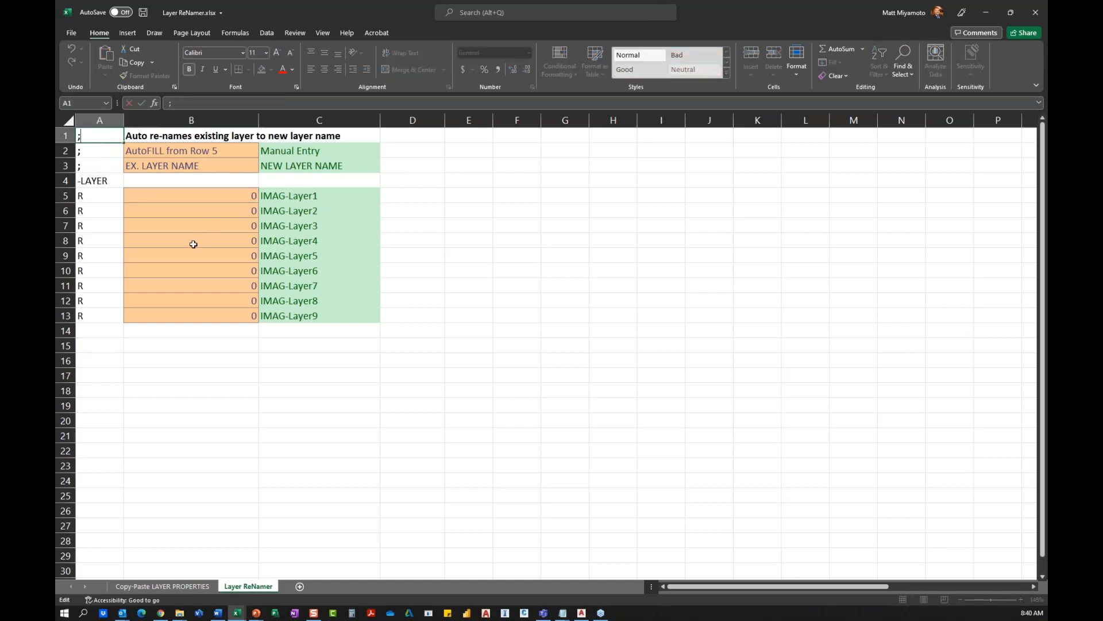
pyautogui.click(345, 346)
pyautogui.keyDown('ctrl'); pyautogui.scroll(1, 341, 348); pyautogui.keyUp('ctrl')
pyautogui.keyDown('ctrl'); pyautogui.scroll(1, 341, 348); pyautogui.keyUp('ctrl')
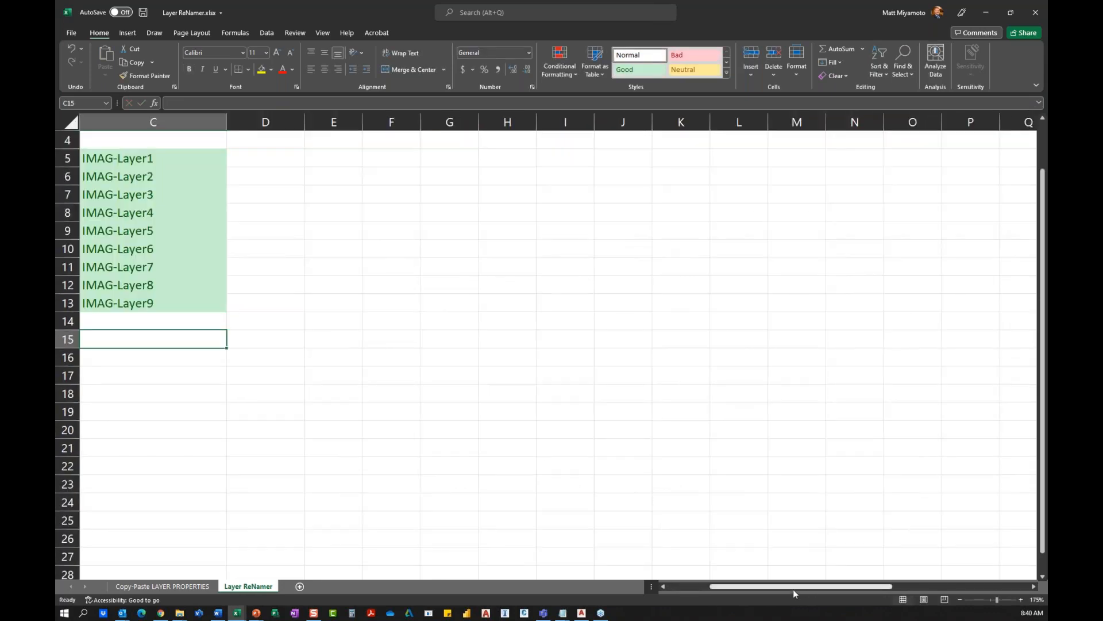
pyautogui.moveTo(794, 587); pyautogui.dragTo(728, 588)
pyautogui.scroll(1, 587, 478)
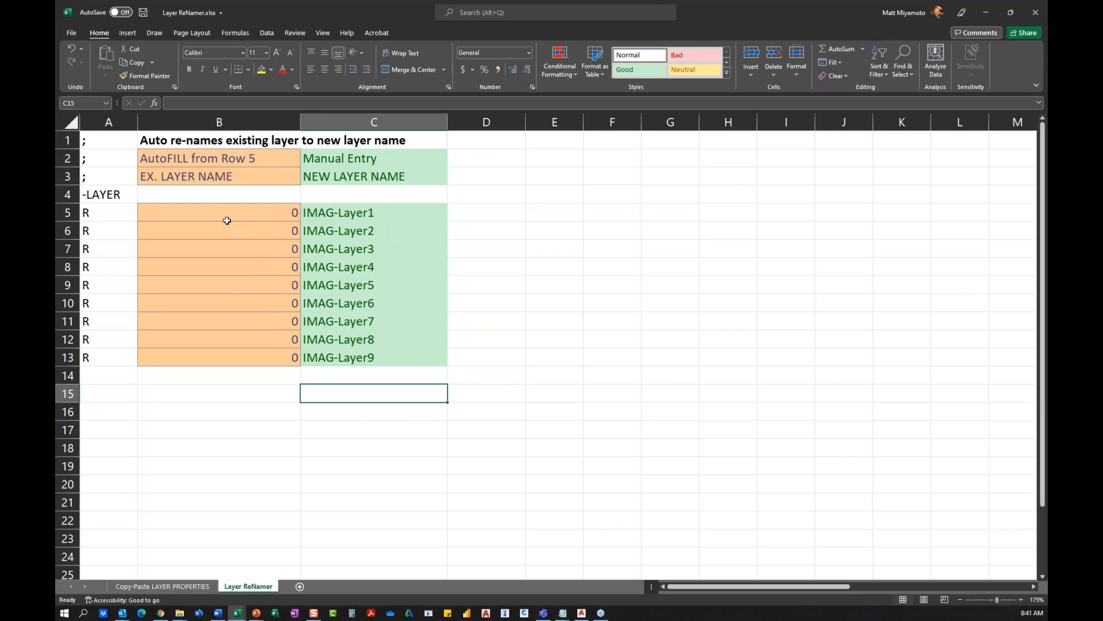
pyautogui.click(251, 212)
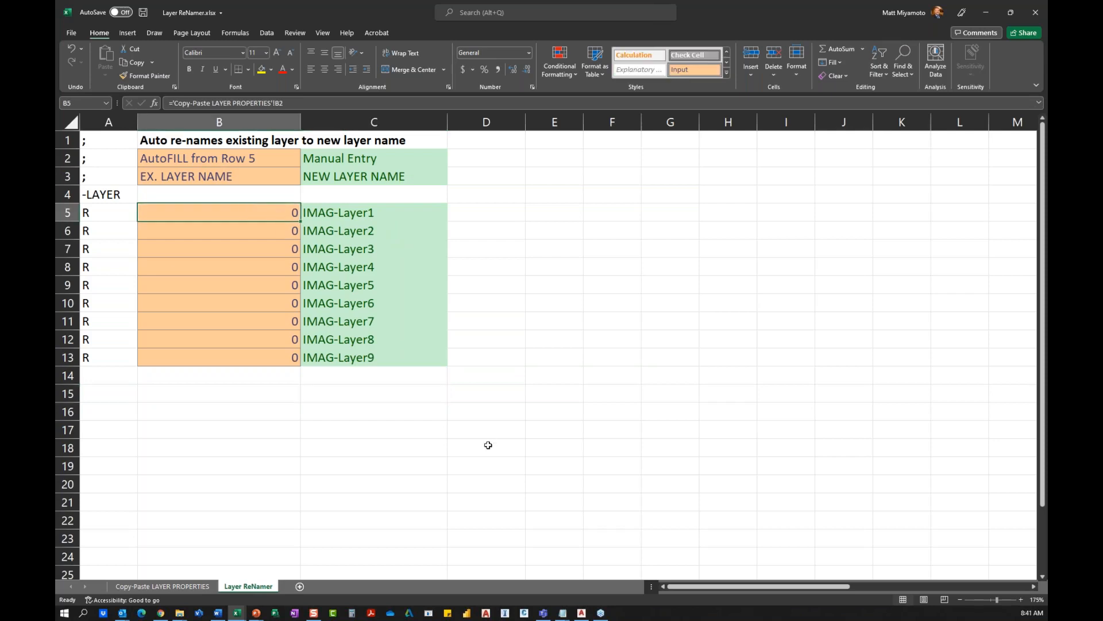
# Step: Show the empty Copy-Paste LAYER PROPERTIES sheet, switch to AutoCAD and copy all layers from the Layer Properties Manager
pyautogui.click(151, 588)
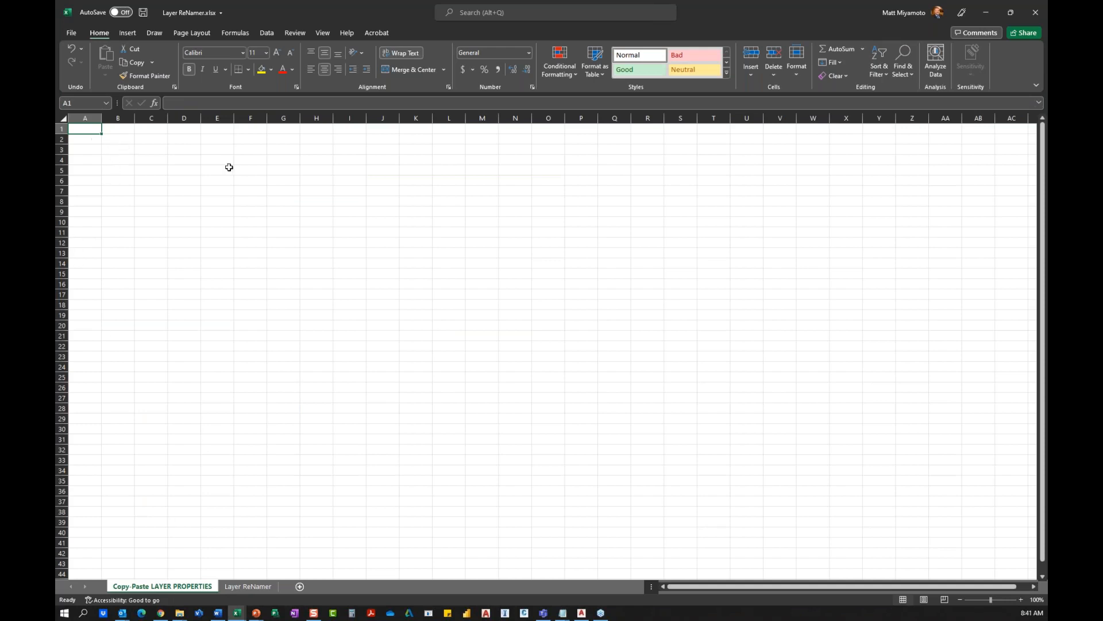
pyautogui.click(581, 612)
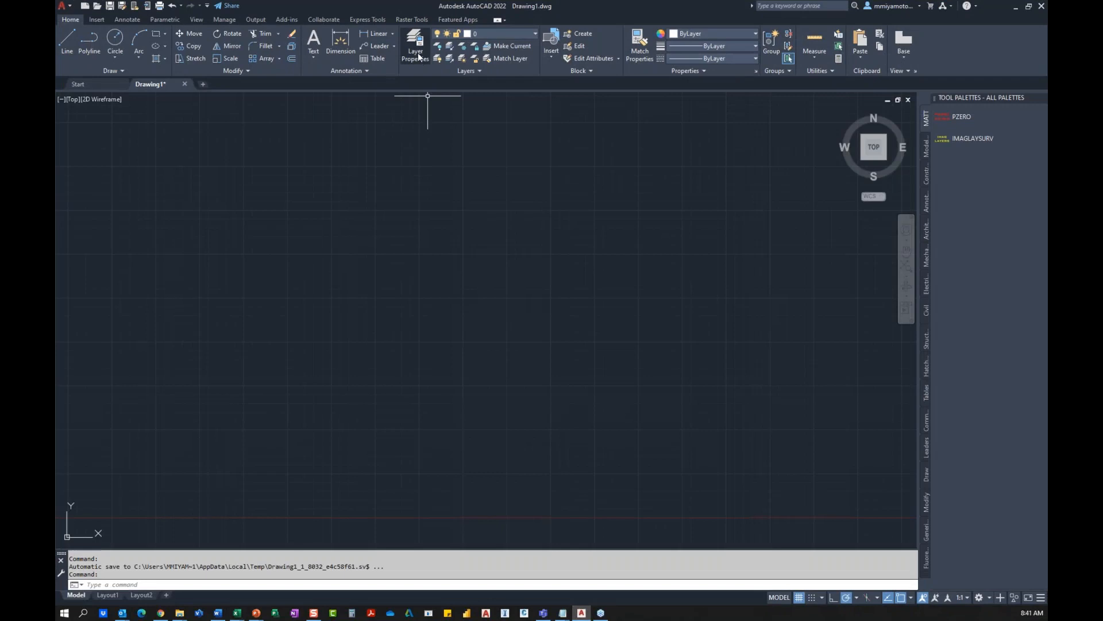
pyautogui.click(418, 53)
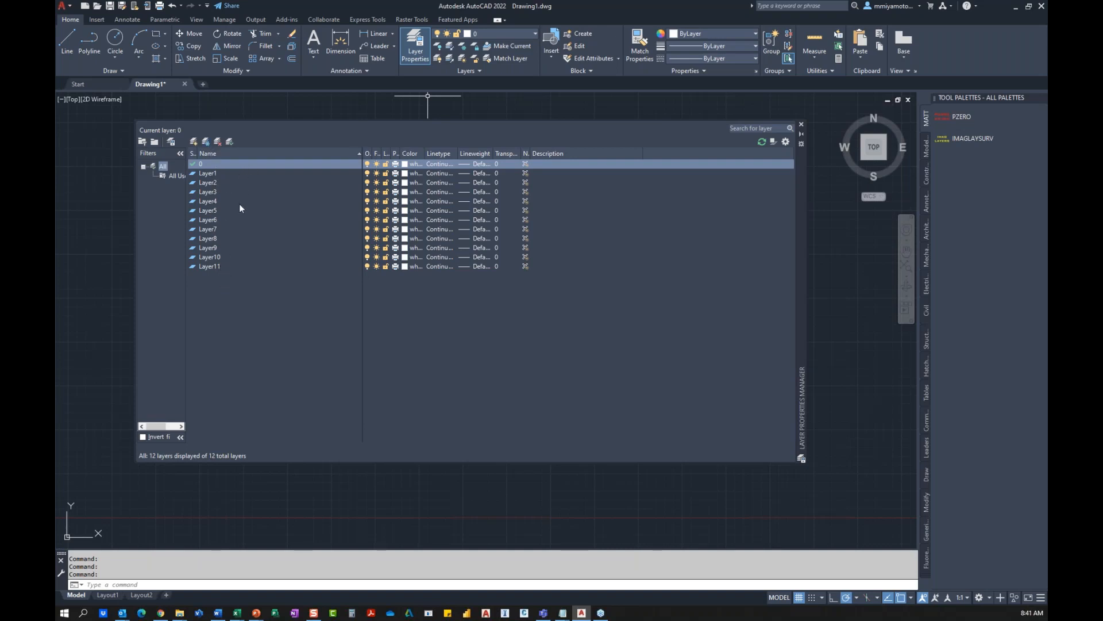
pyautogui.click(287, 255)
pyautogui.hotkey('ctrl', 'a')
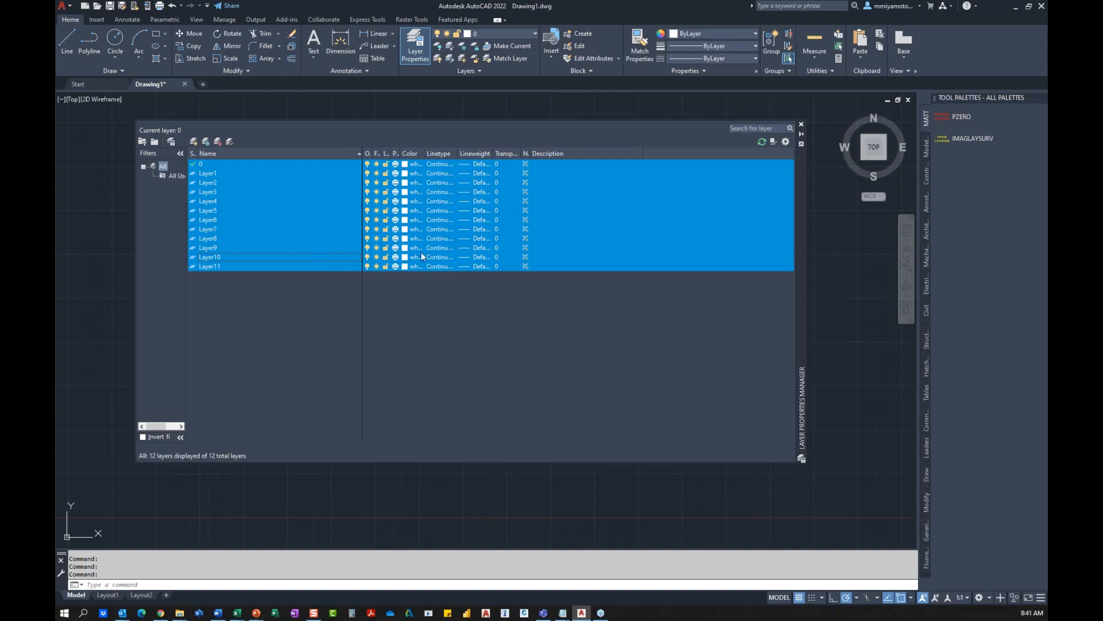
# Step: Switch to Layer ReNamer.xlsx in Excel and paste the layer list at A1 of the Copy-Paste LAYER PROPERTIES sheet
pyautogui.click(540, 615)
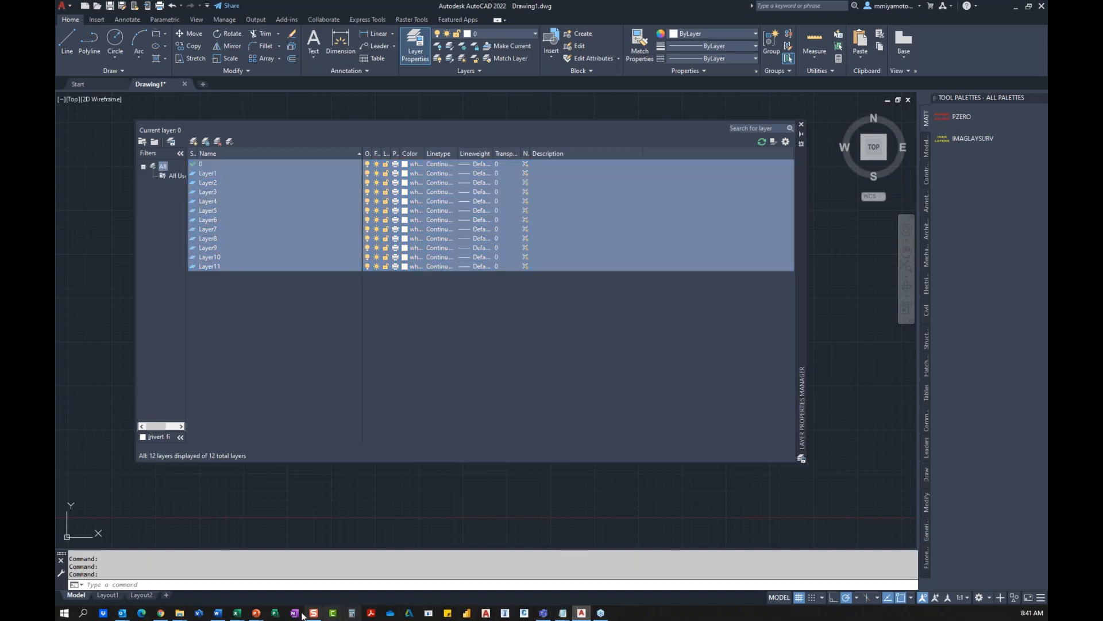
pyautogui.moveTo(236, 614)
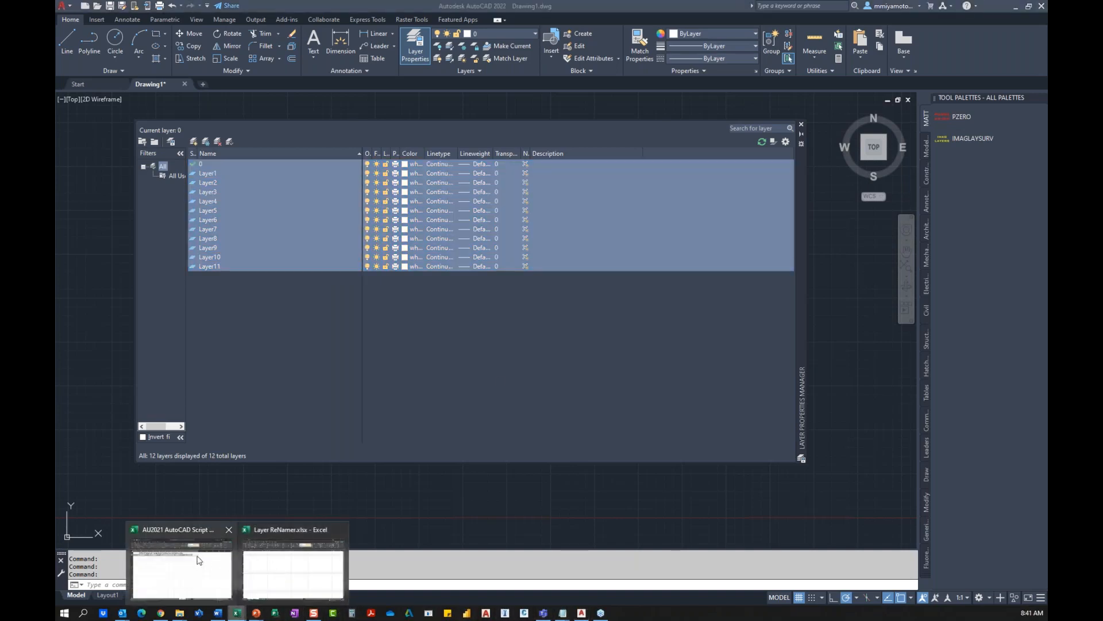
pyautogui.click(259, 563)
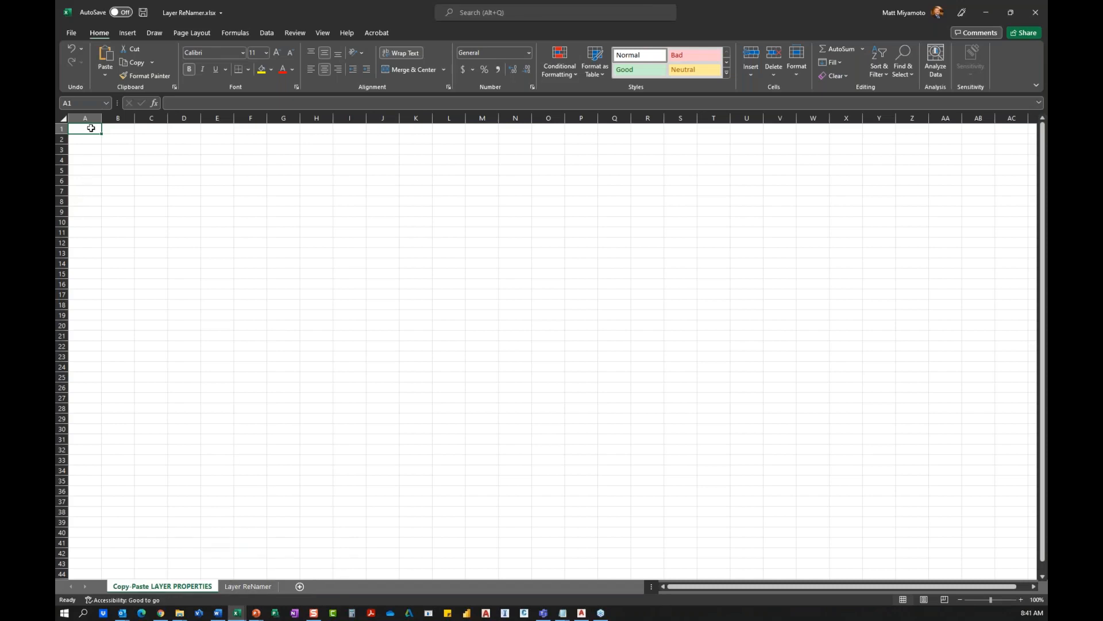
pyautogui.hotkey('ctrl', 'v')
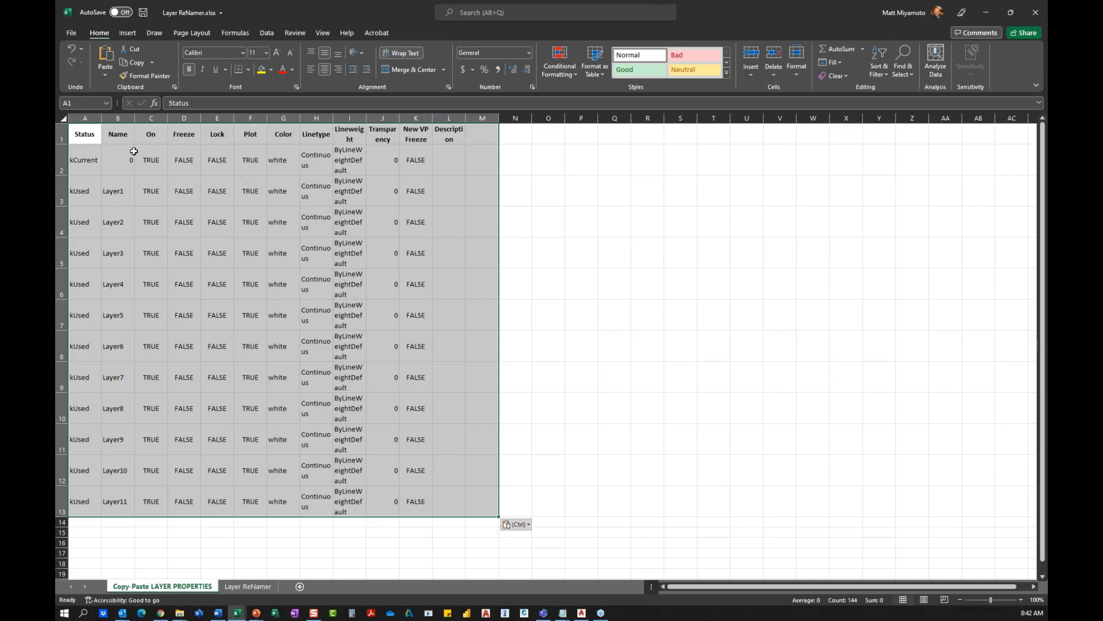
pyautogui.click(536, 222)
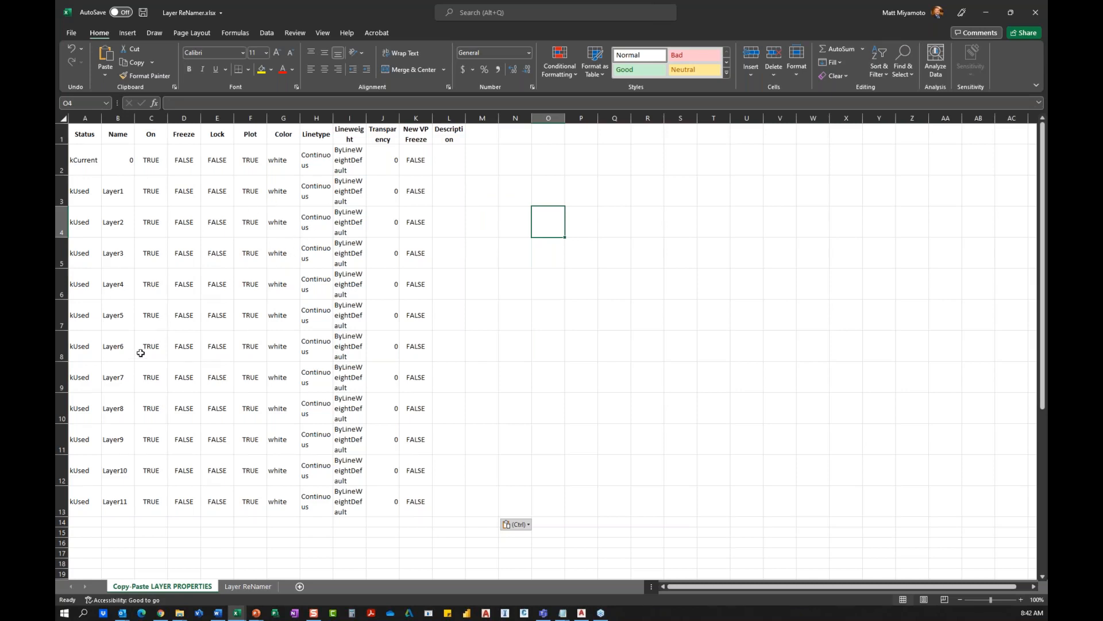
# Step: On the Layer ReNamer sheet, fill the existing layer name formula from B5 down through B16
pyautogui.click(247, 587)
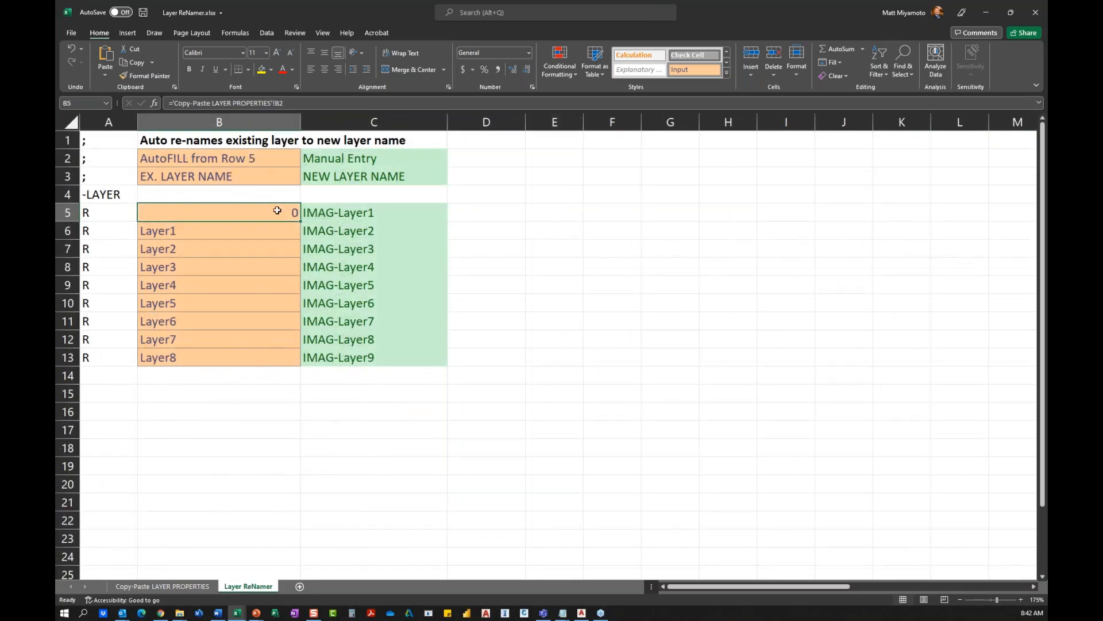
pyautogui.moveTo(300, 221); pyautogui.dragTo(300, 366)
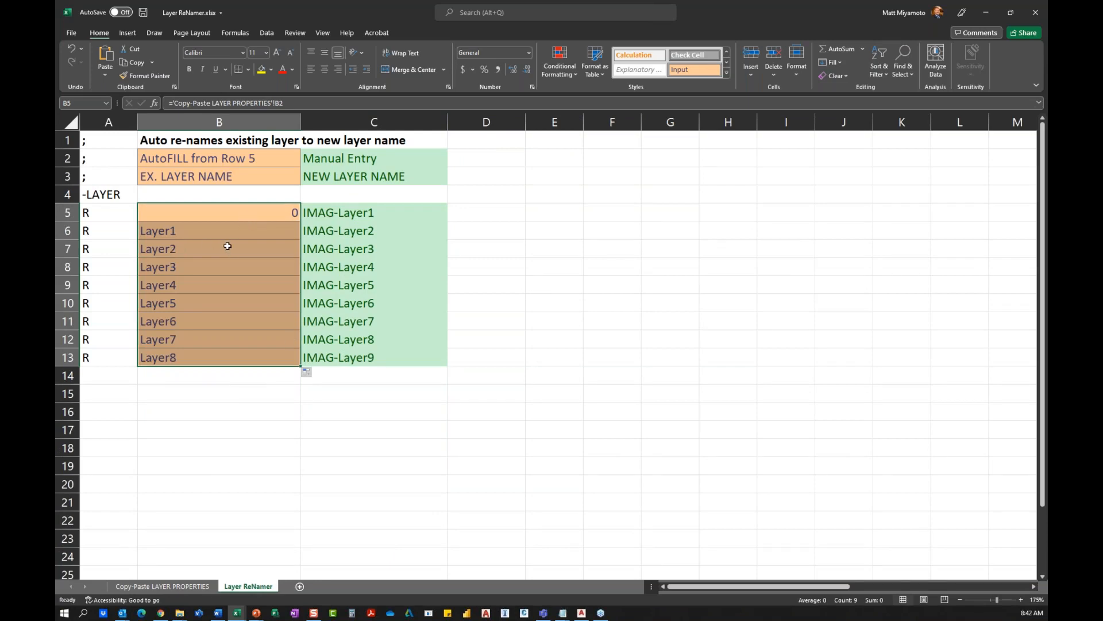
pyautogui.click(210, 213)
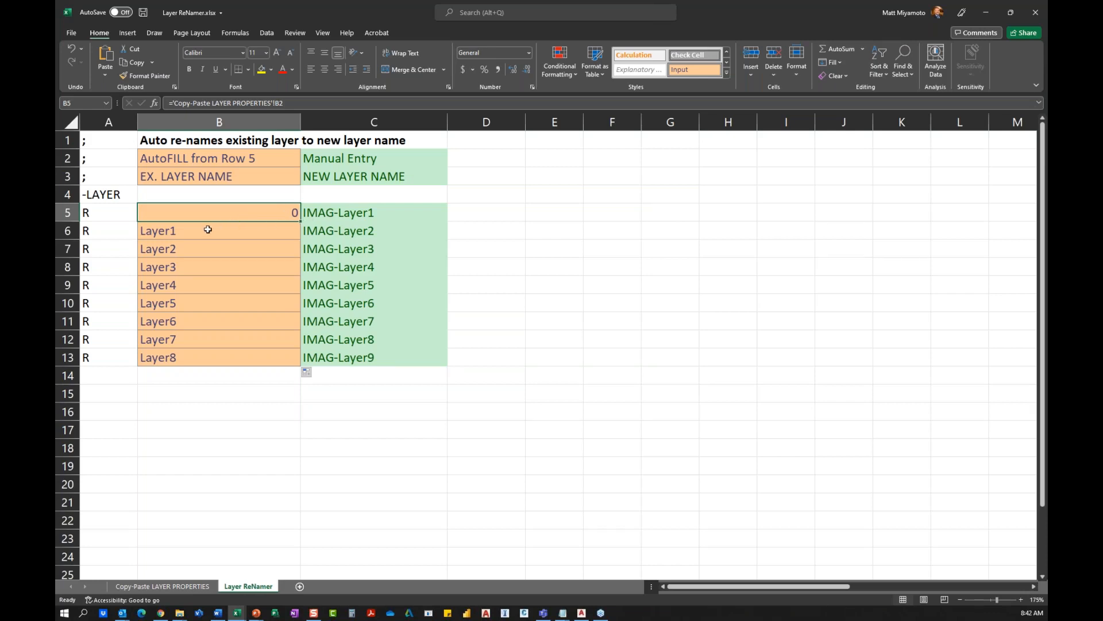
pyautogui.click(253, 361)
pyautogui.moveTo(300, 366); pyautogui.dragTo(302, 422)
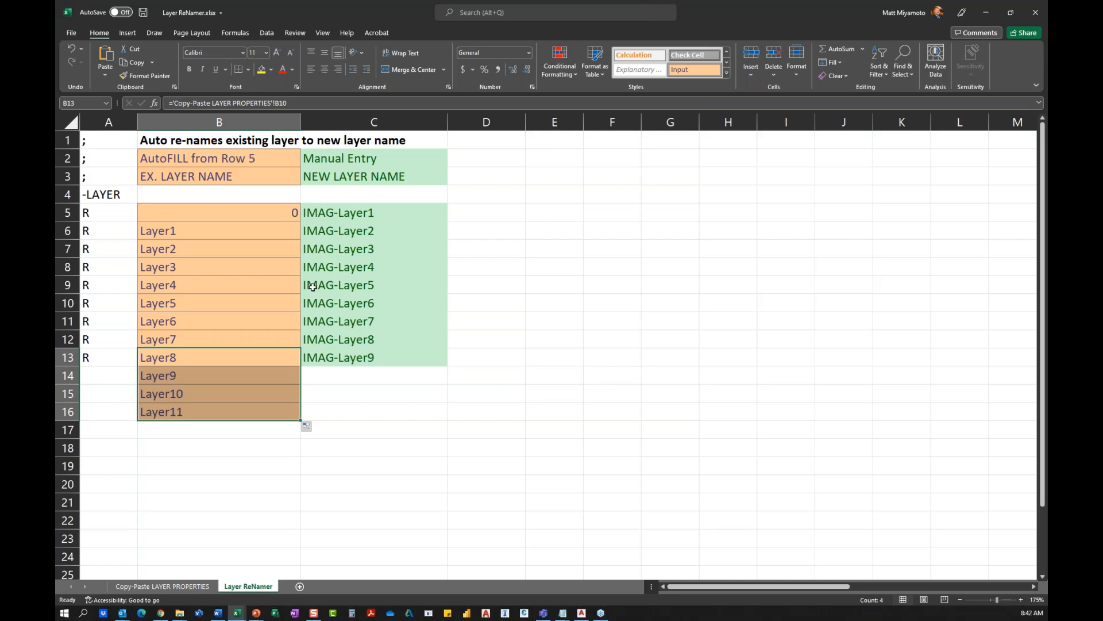
# Step: Extend the R option in column A and the IMAG-Layer names in column C down to row 16
pyautogui.click(122, 357)
pyautogui.moveTo(137, 367); pyautogui.dragTo(138, 418)
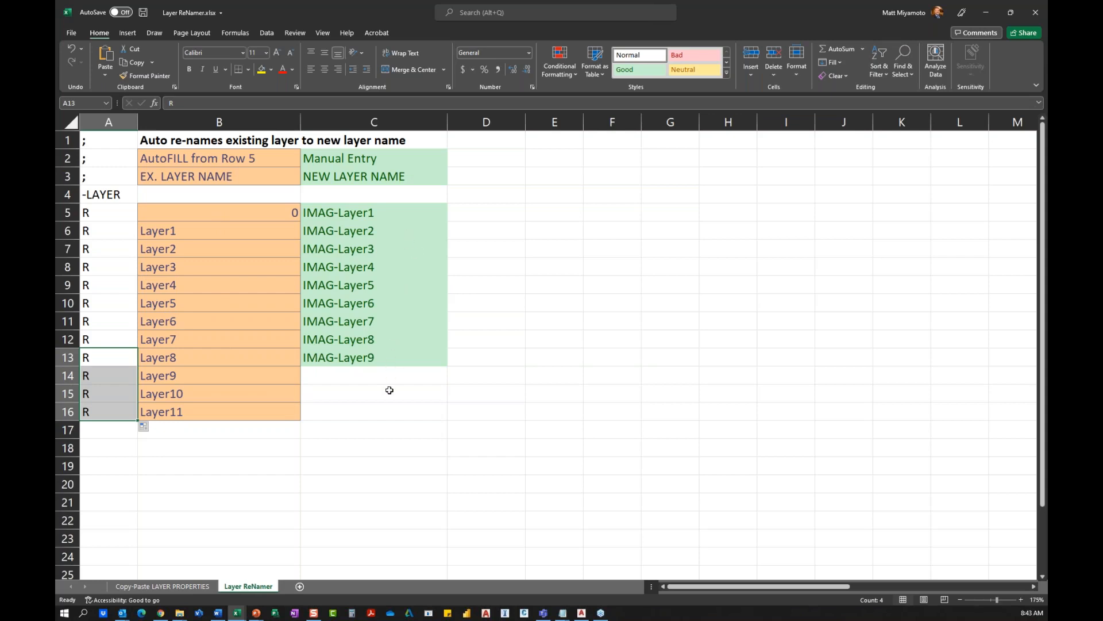
pyautogui.click(409, 358)
pyautogui.moveTo(447, 366); pyautogui.dragTo(448, 420)
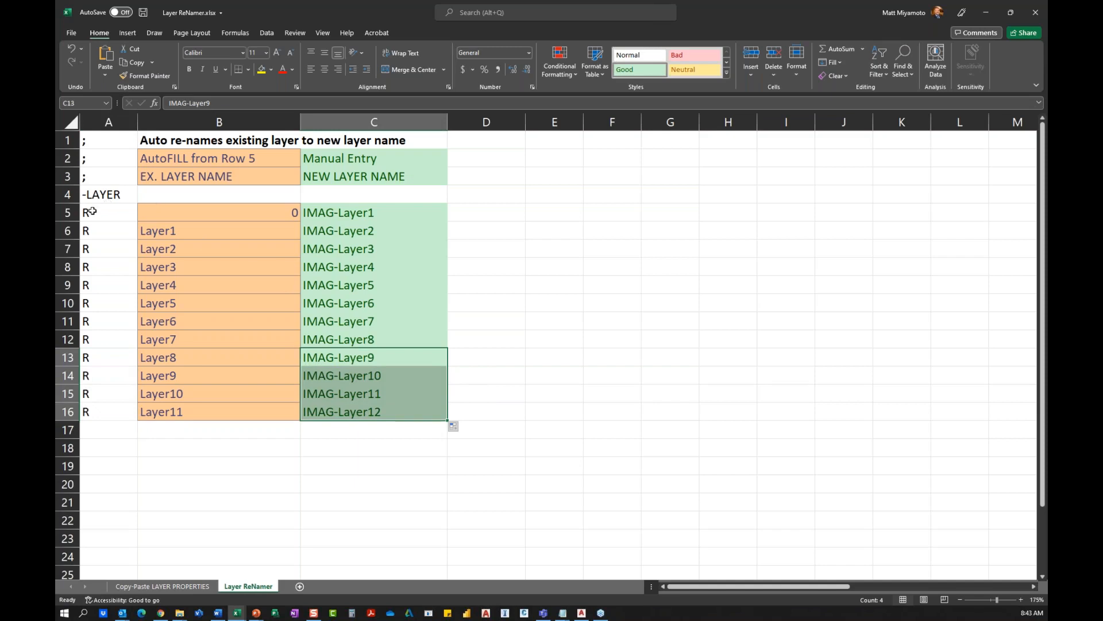
# Step: Copy the rename commands in A4:C16, paste them into the 00 BLANK.SCR Notepad window and enlarge the text
pyautogui.moveTo(96, 195); pyautogui.dragTo(305, 411)
pyautogui.rightClick(276, 316)
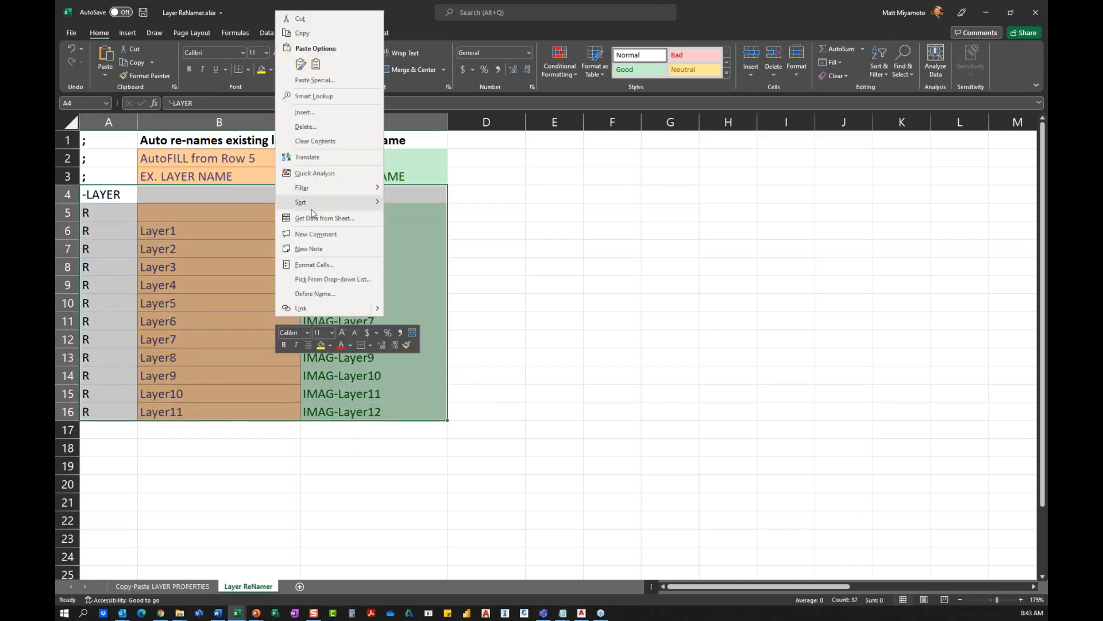
pyautogui.click(303, 33)
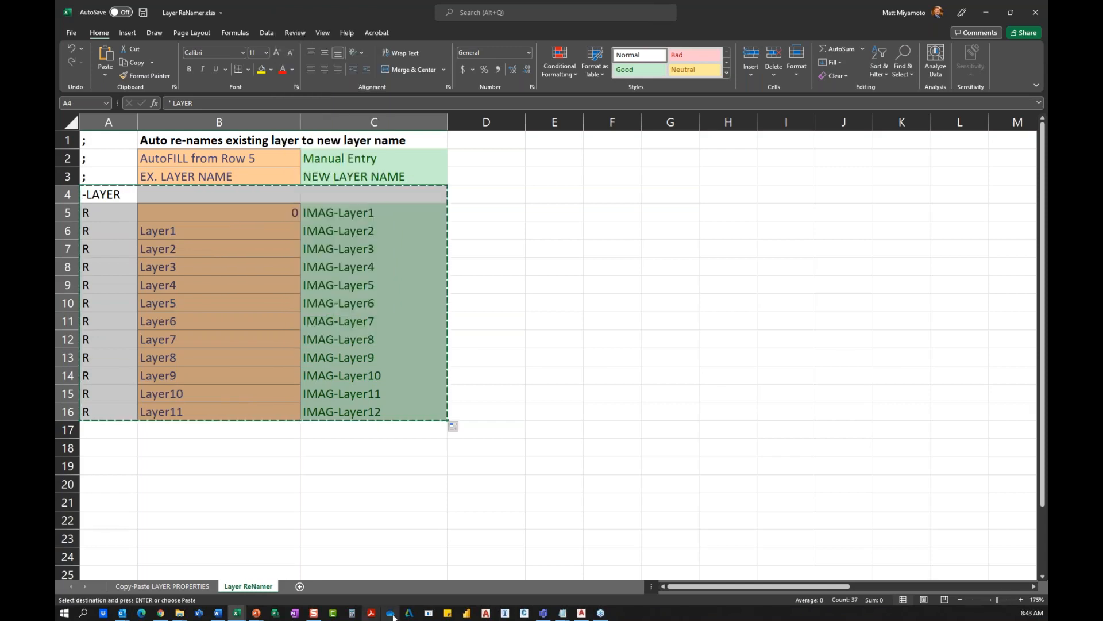
pyautogui.click(582, 613)
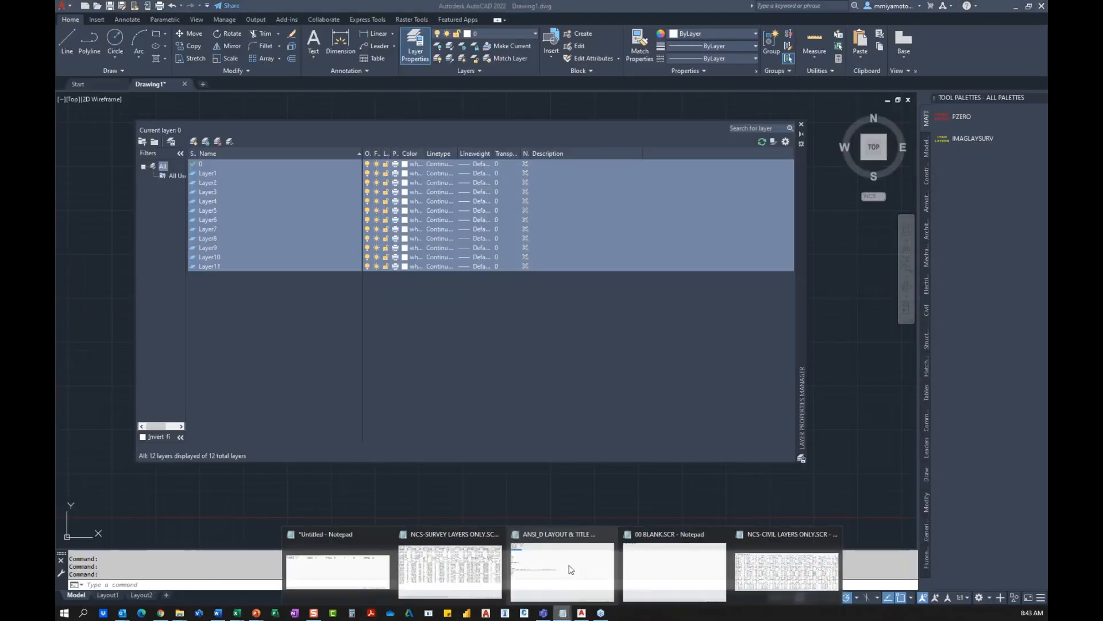
pyautogui.click(677, 572)
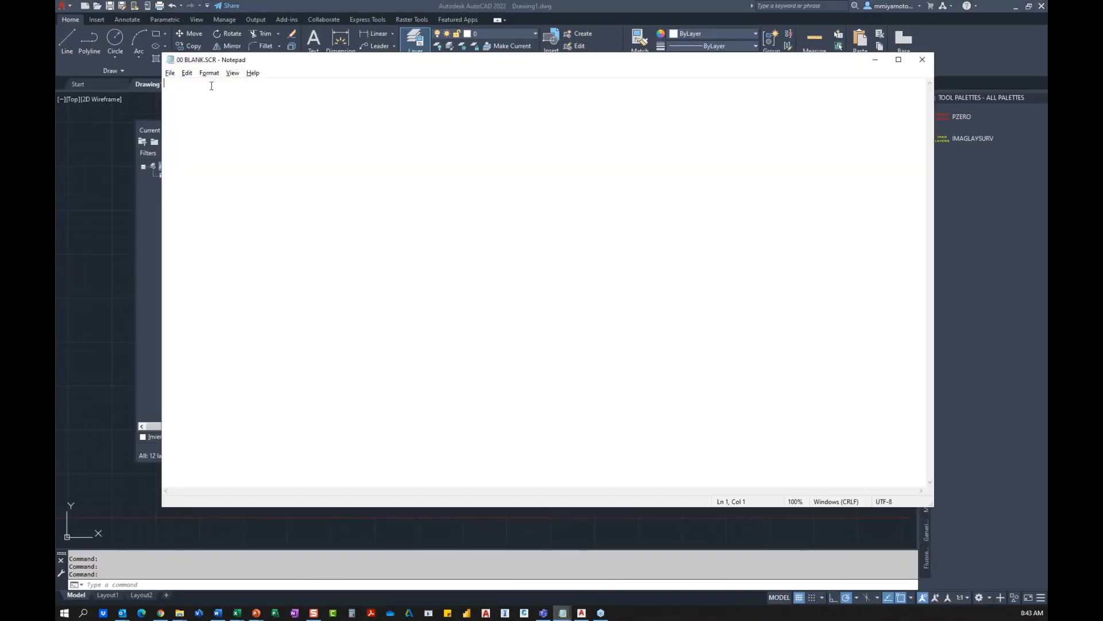
pyautogui.rightClick(211, 86)
pyautogui.click(247, 134)
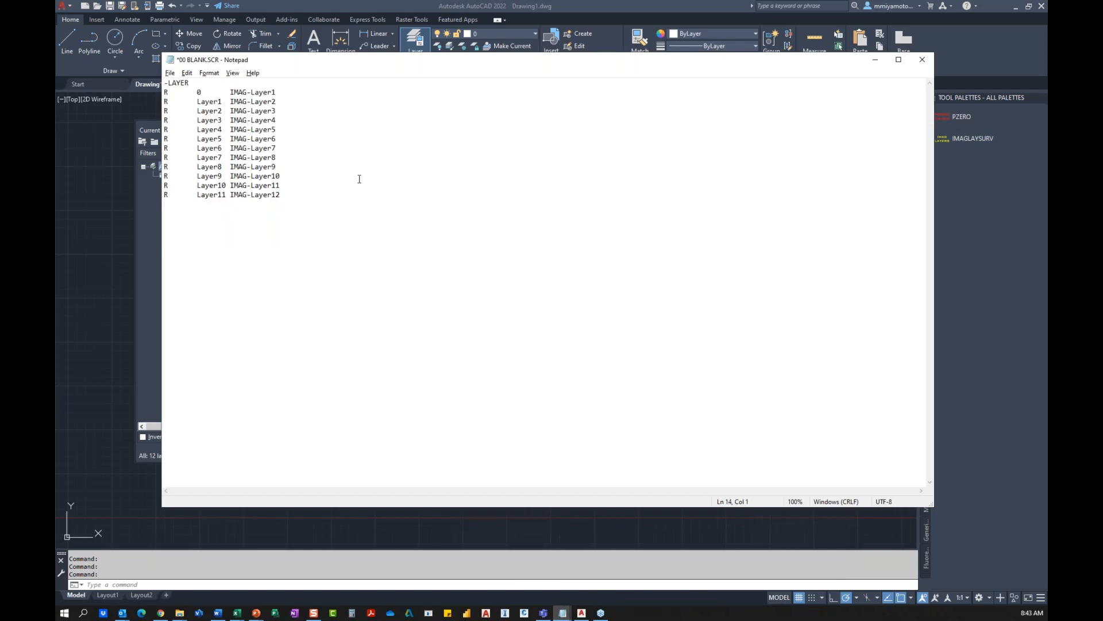
pyautogui.keyDown('ctrl'); pyautogui.scroll(5, 359, 179); pyautogui.keyUp('ctrl')
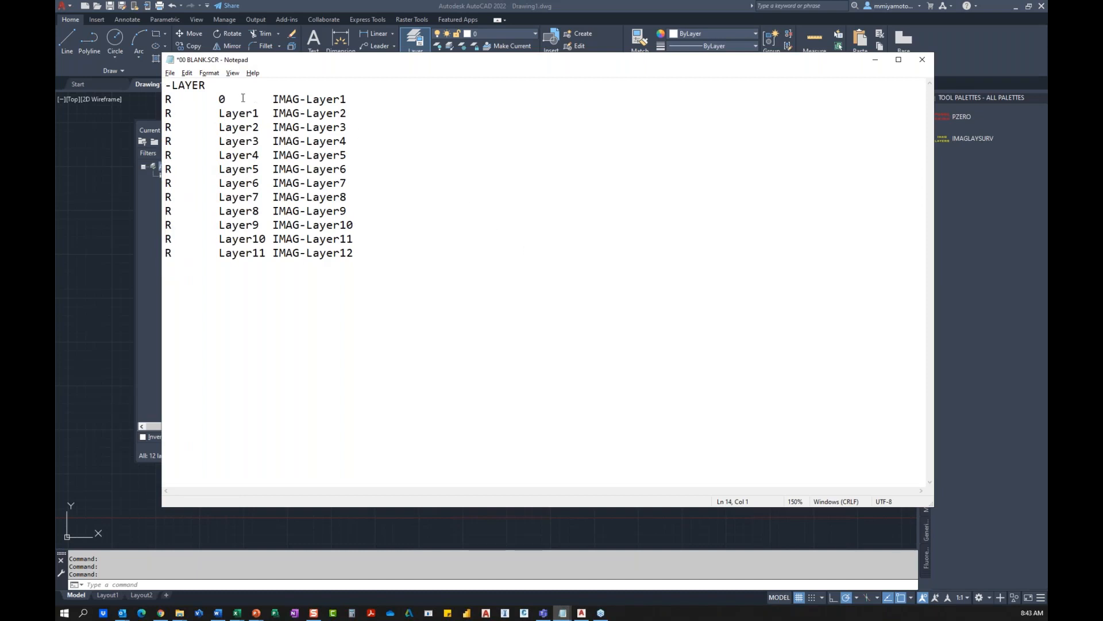
# Step: Highlight the layer 0 entry in the script, minimize Notepad and select all layers in the Layer Properties Manager
pyautogui.moveTo(274, 93); pyautogui.dragTo(219, 99)
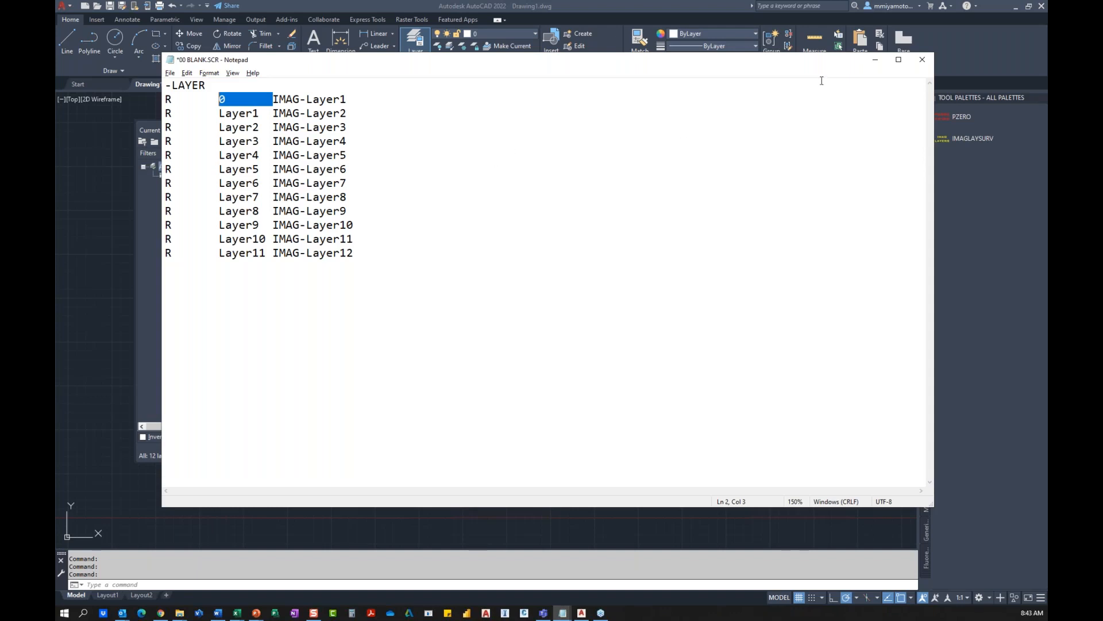
pyautogui.click(874, 62)
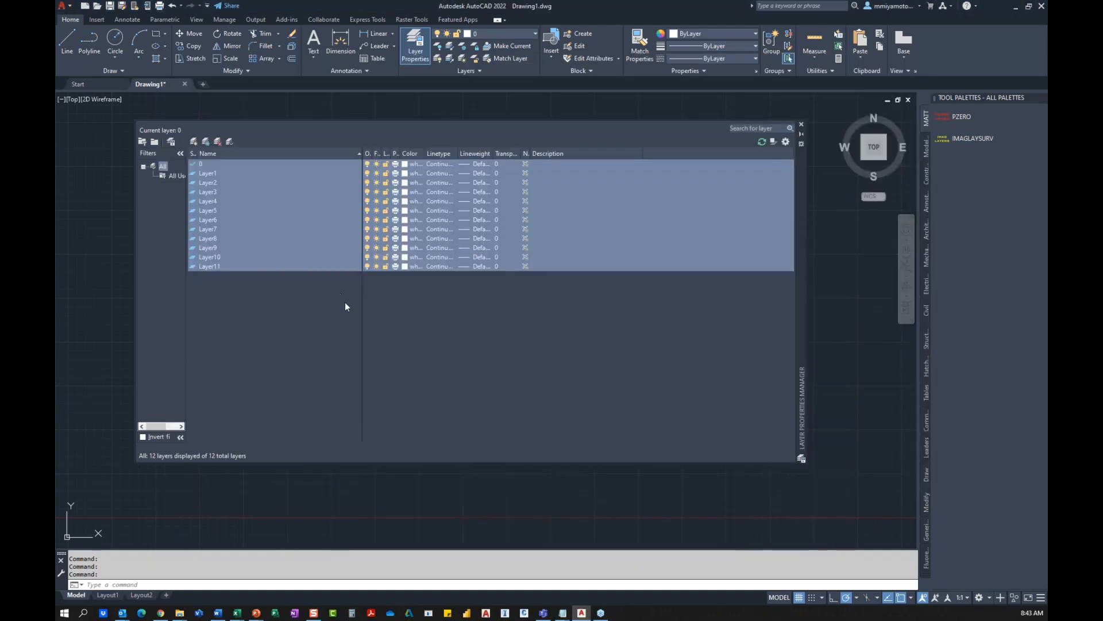
pyautogui.press('Up')
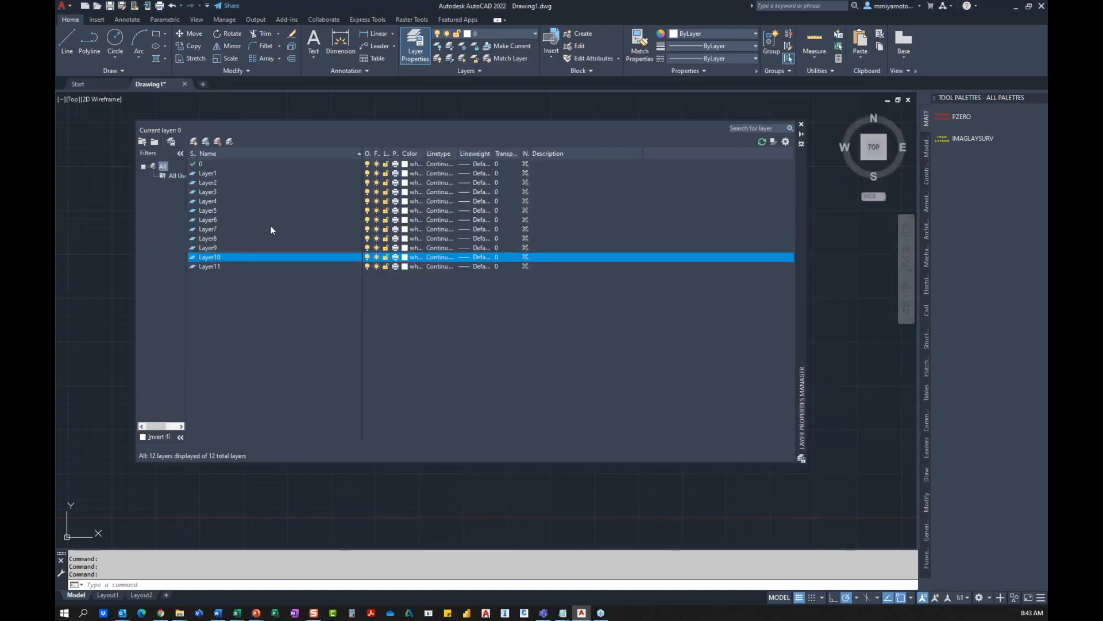
pyautogui.hotkey('ctrl', 'a')
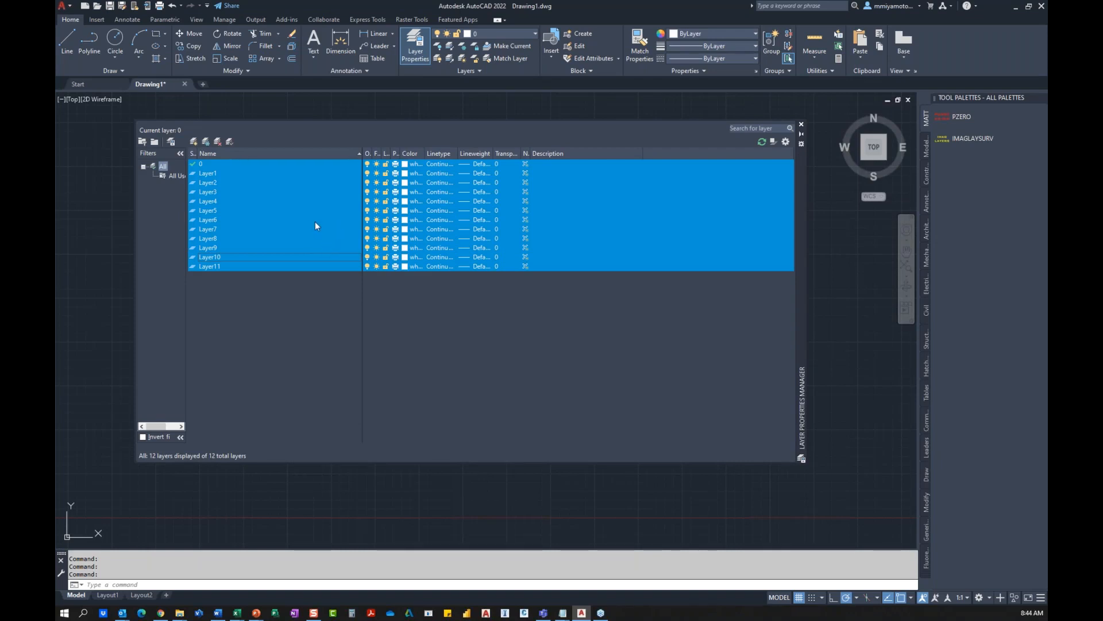
# Step: Delete all the selected layers in the Layer Properties Manager and dismiss the notice about undeletable layers
pyautogui.rightClick(313, 225)
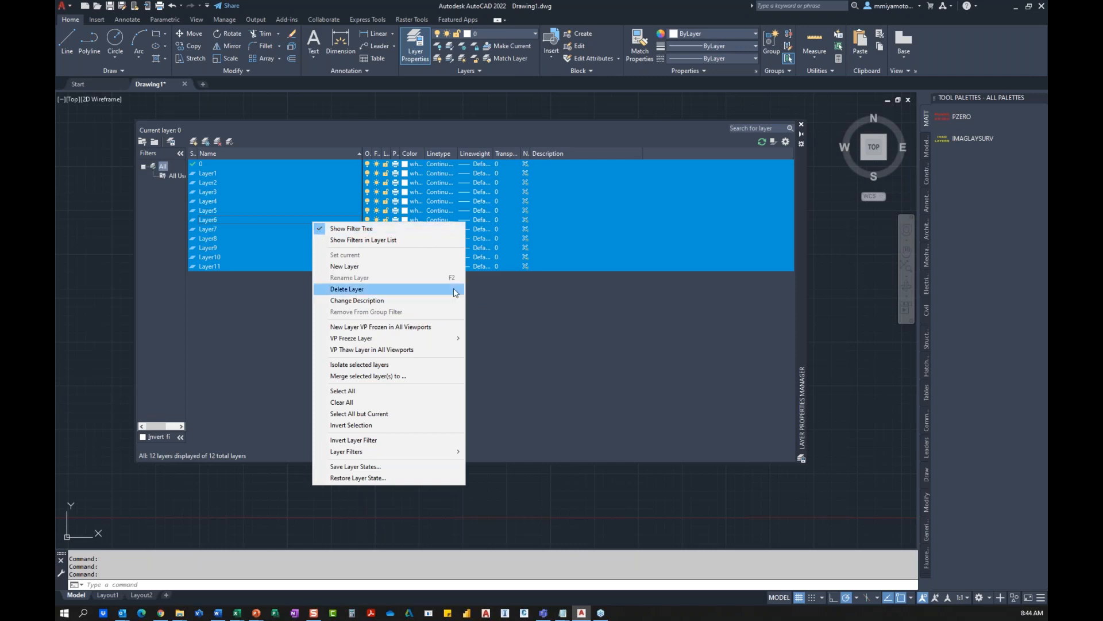
pyautogui.click(498, 319)
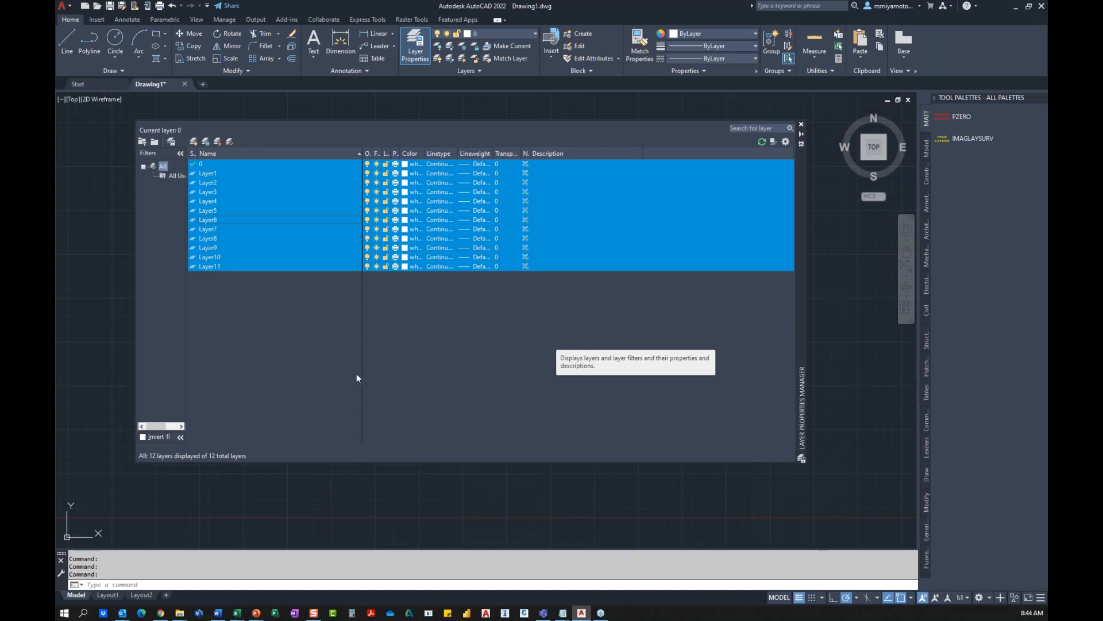
pyautogui.click(219, 146)
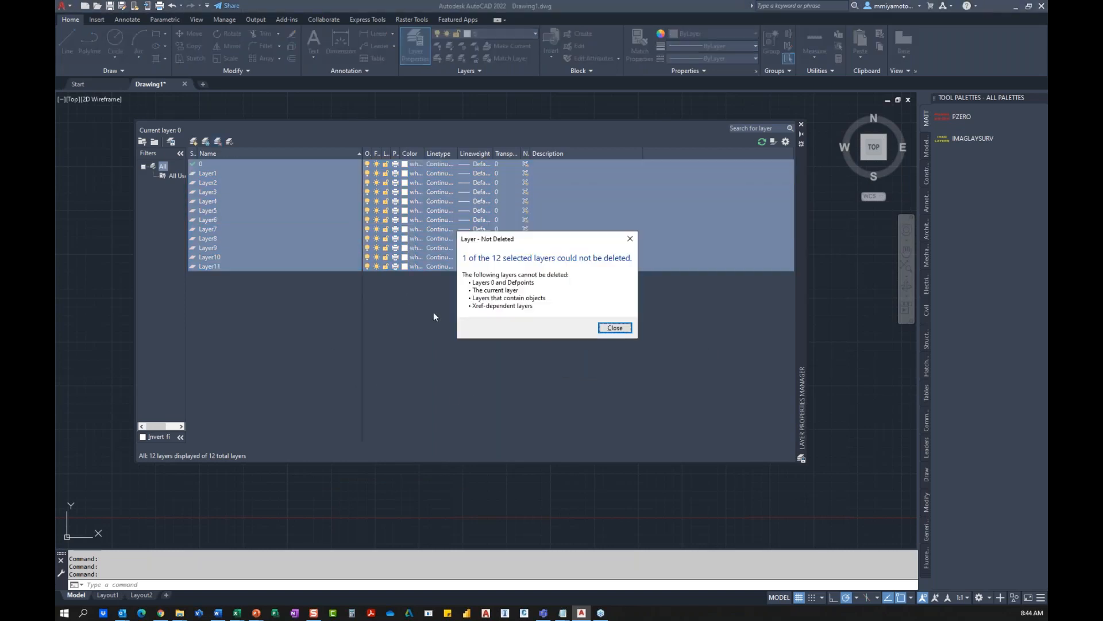
pyautogui.click(614, 329)
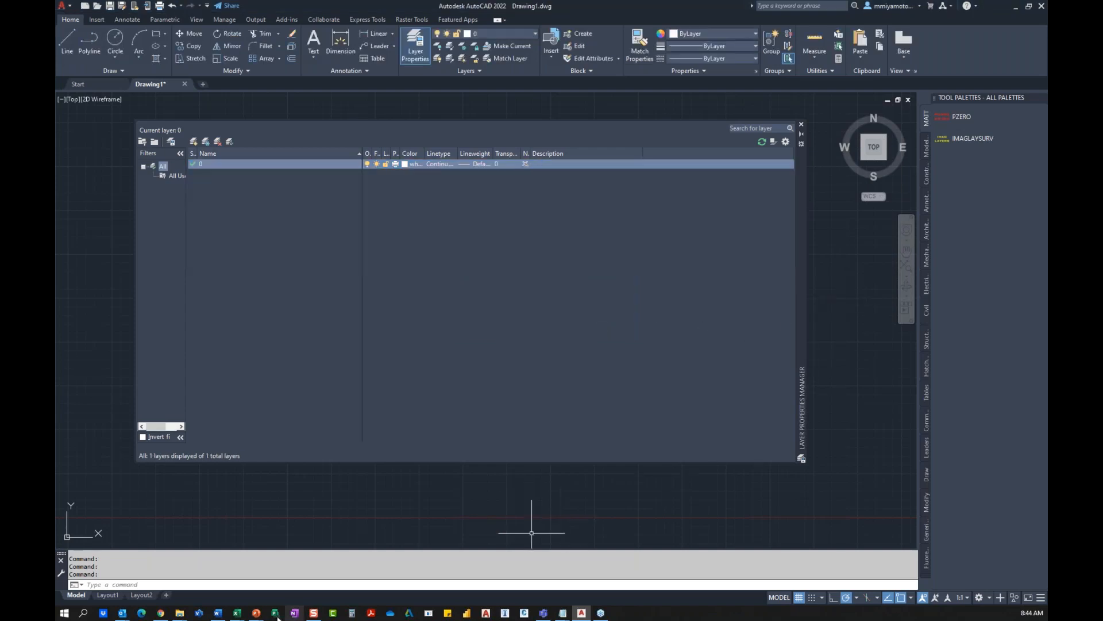
# Step: Switch to the Layer ReNamer workbook in Excel, clear the pending copy and review the rename rows and the Copy-Paste LAYER PROPERTIES sheet
pyautogui.moveTo(240, 614)
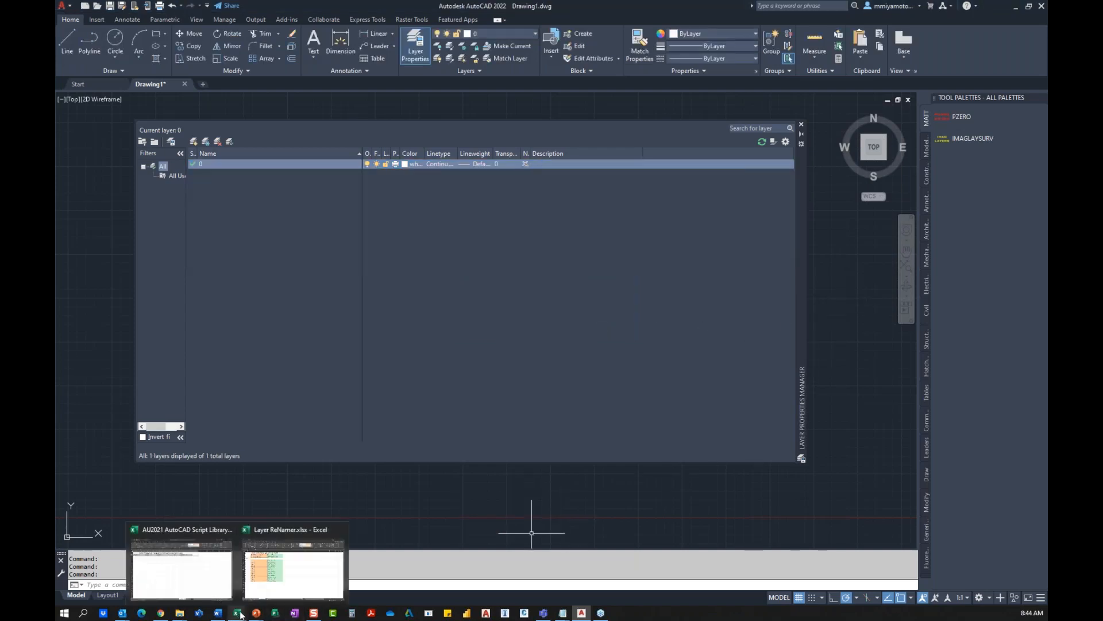
pyautogui.click(264, 591)
pyautogui.click(333, 503)
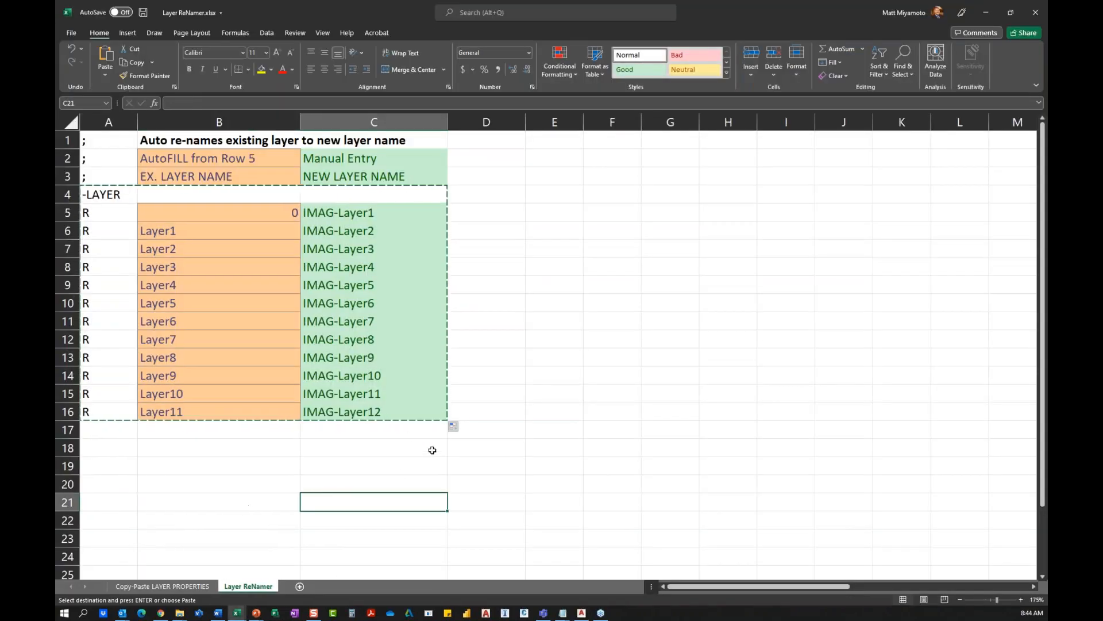
pyautogui.press('Escape')
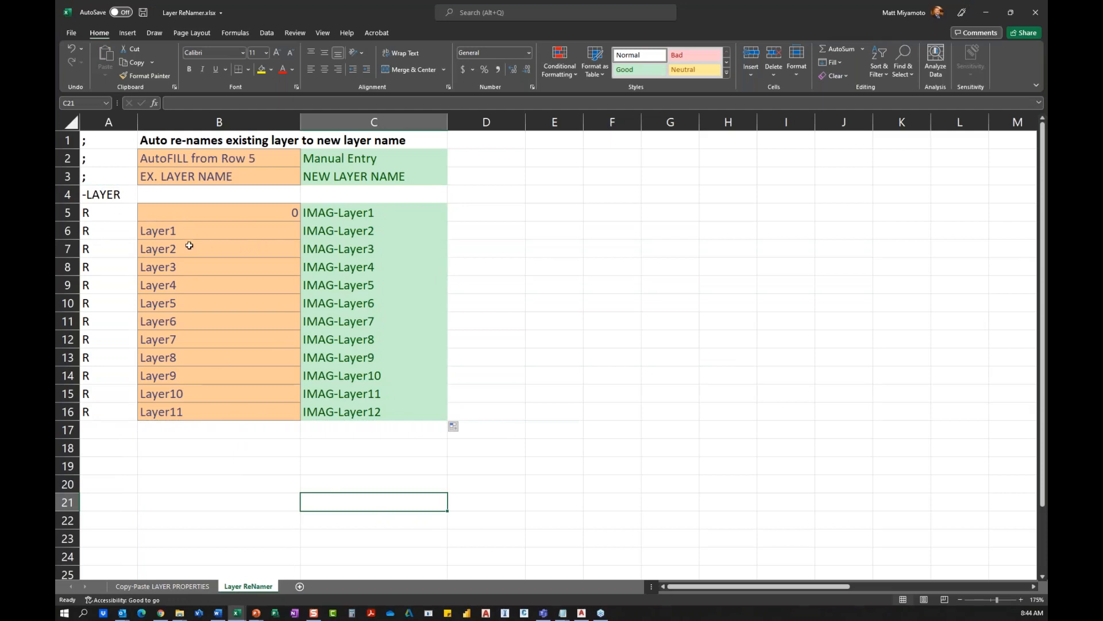
pyautogui.click(110, 211)
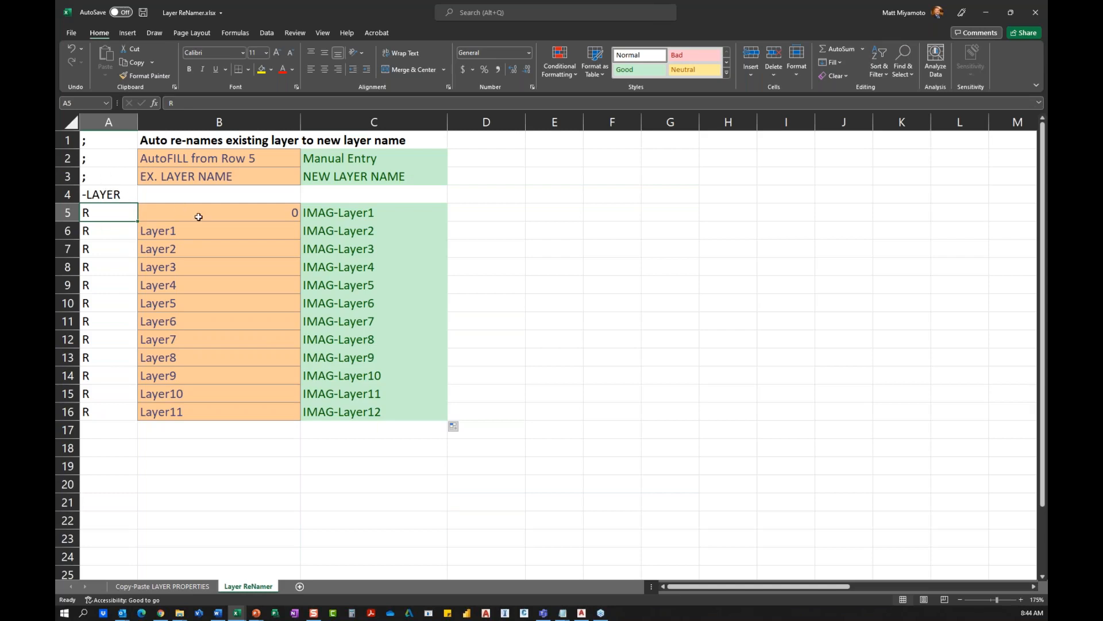
pyautogui.click(188, 588)
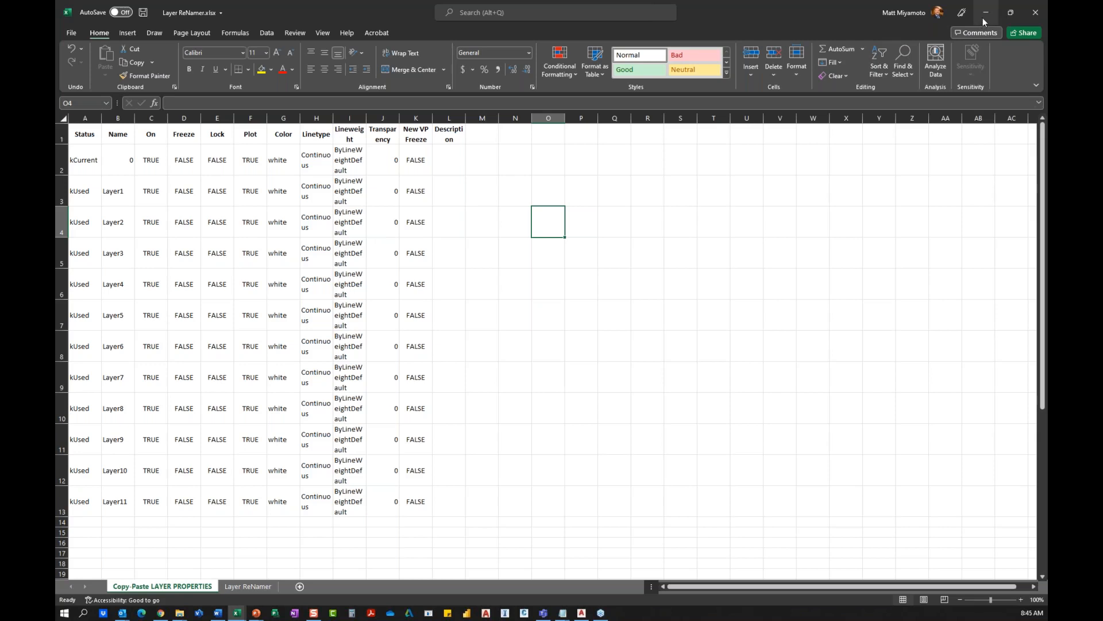
# Step: Switch to the AU2021 AutoCAD Script Library workbook and highlight the purge commands in A2:J2
pyautogui.hotkey('alt', 'Tab')
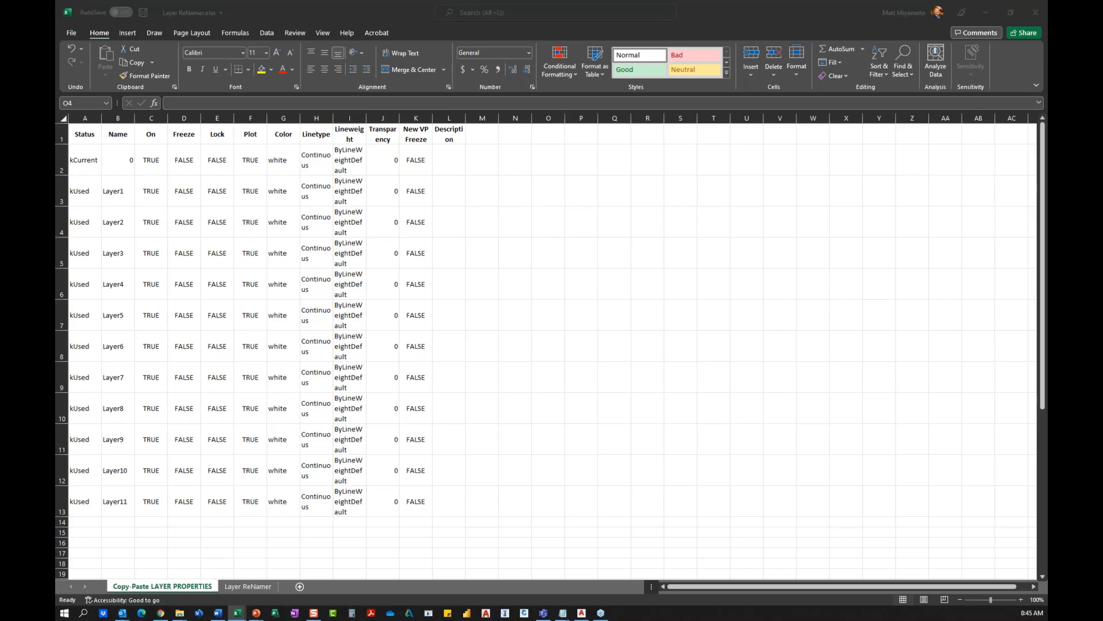
pyautogui.hotkey('alt', 'Tab')
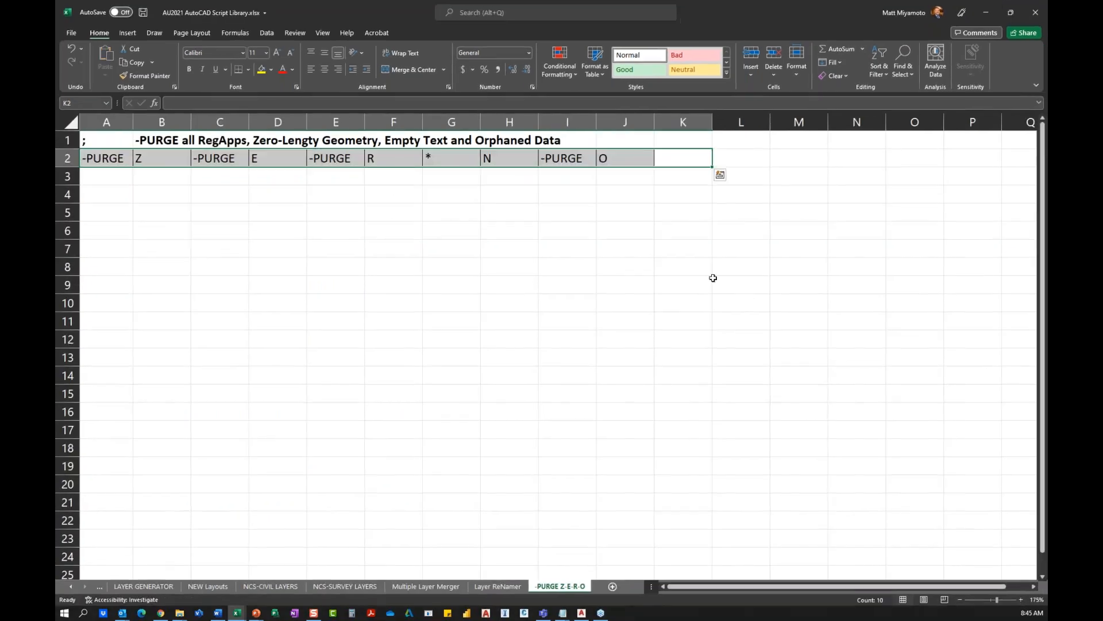
pyautogui.click(569, 339)
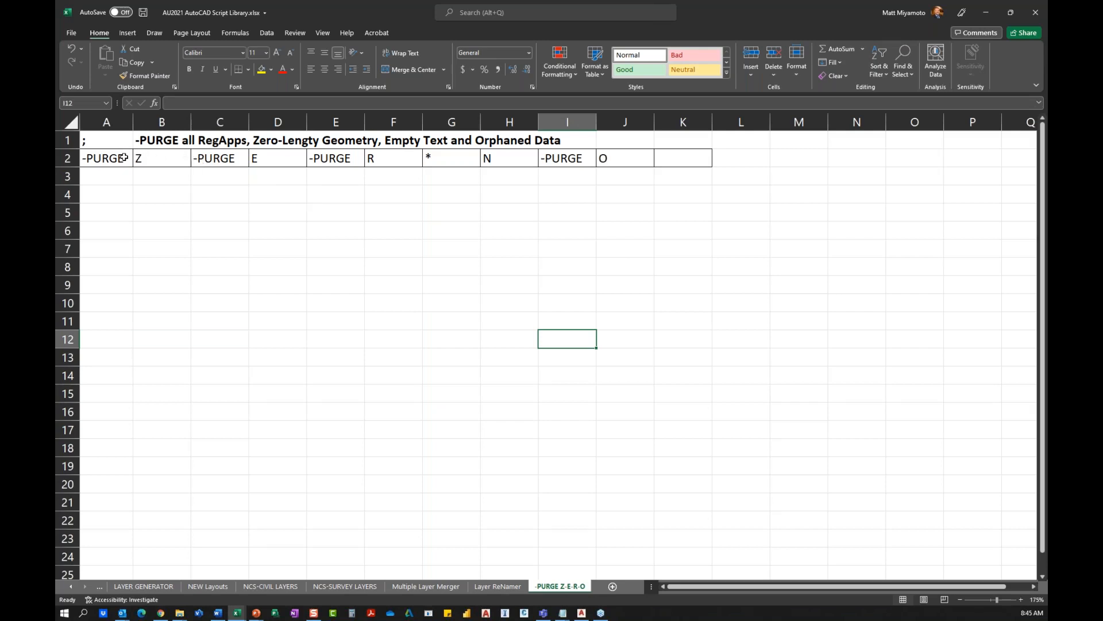
pyautogui.moveTo(97, 156); pyautogui.dragTo(623, 157)
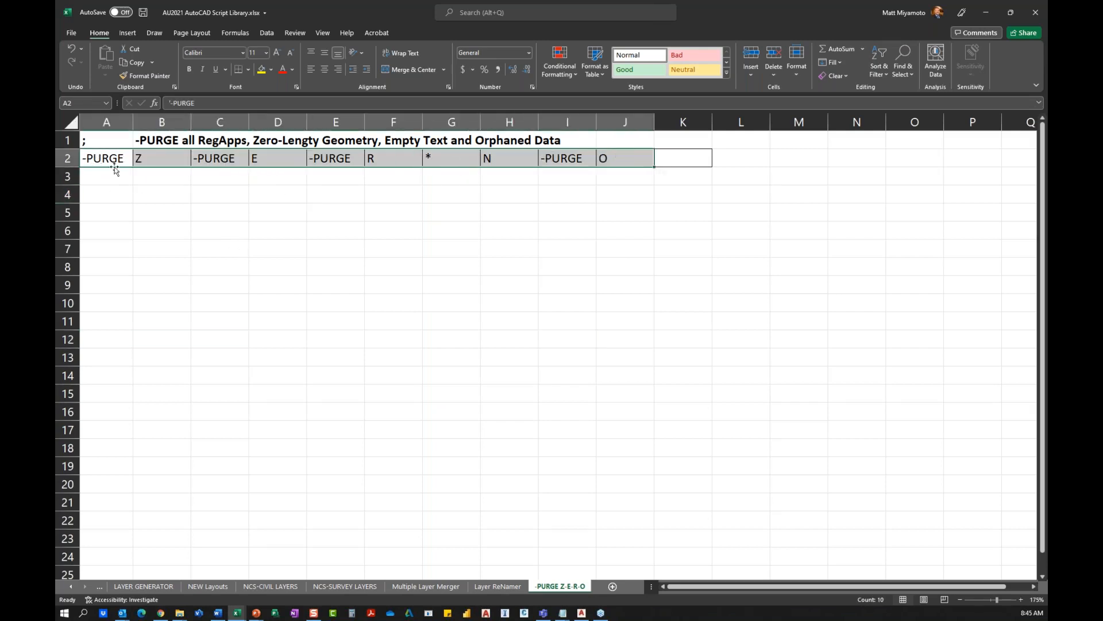
pyautogui.click(70, 587)
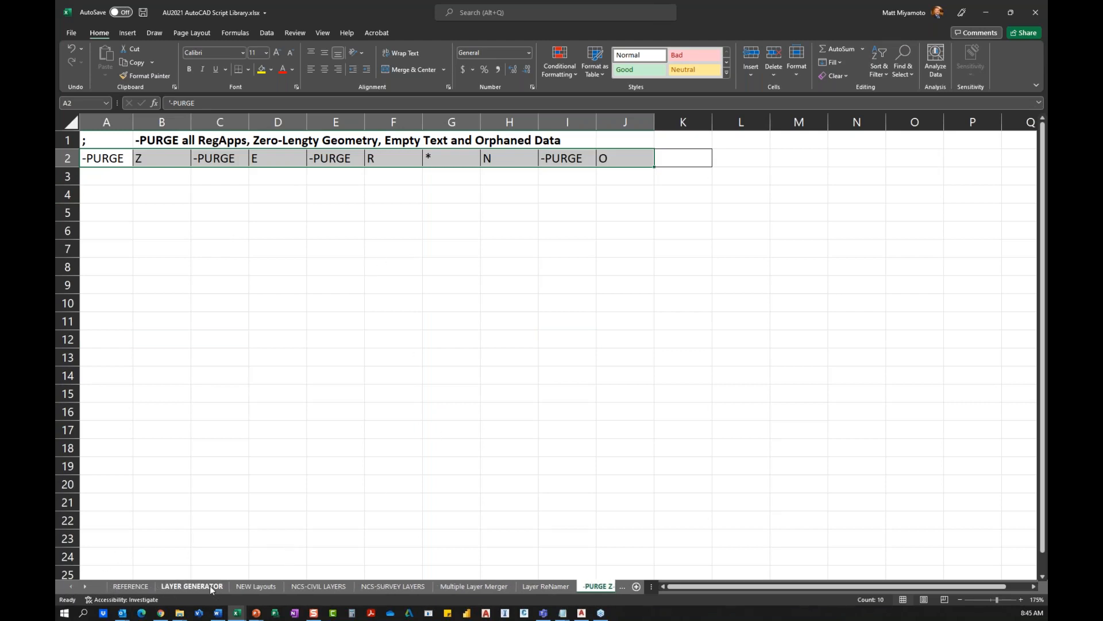
# Step: On the LAYER GENERATOR sheet, examine the layer name in C5 and the linked name cells F5, H5, K5 and Q5
pyautogui.click(192, 586)
pyautogui.scroll(1, 239, 488)
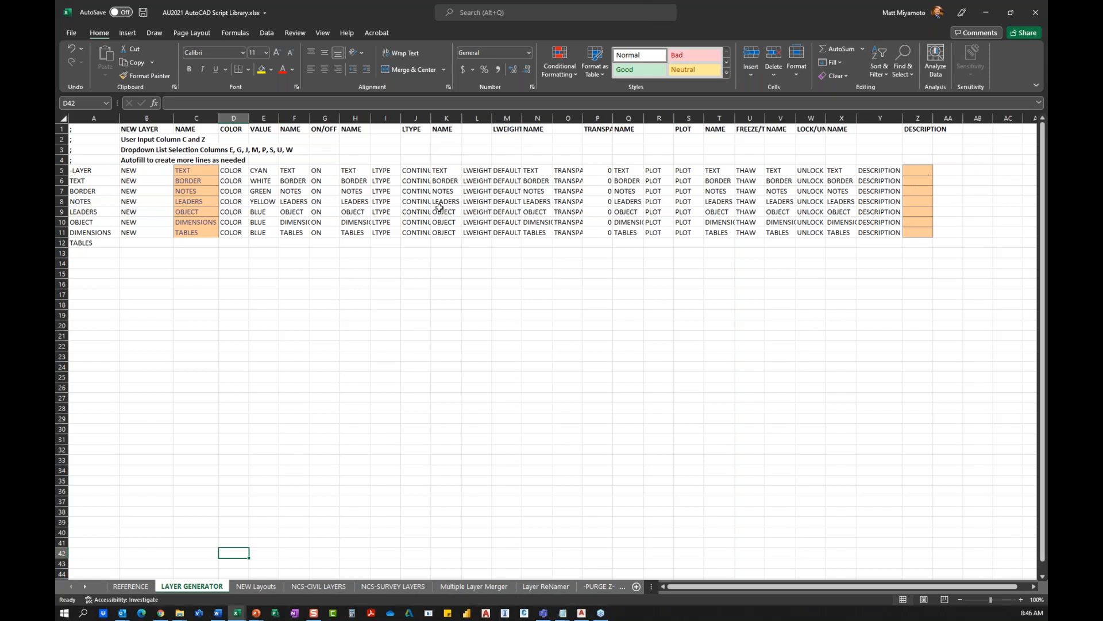
pyautogui.click(204, 170)
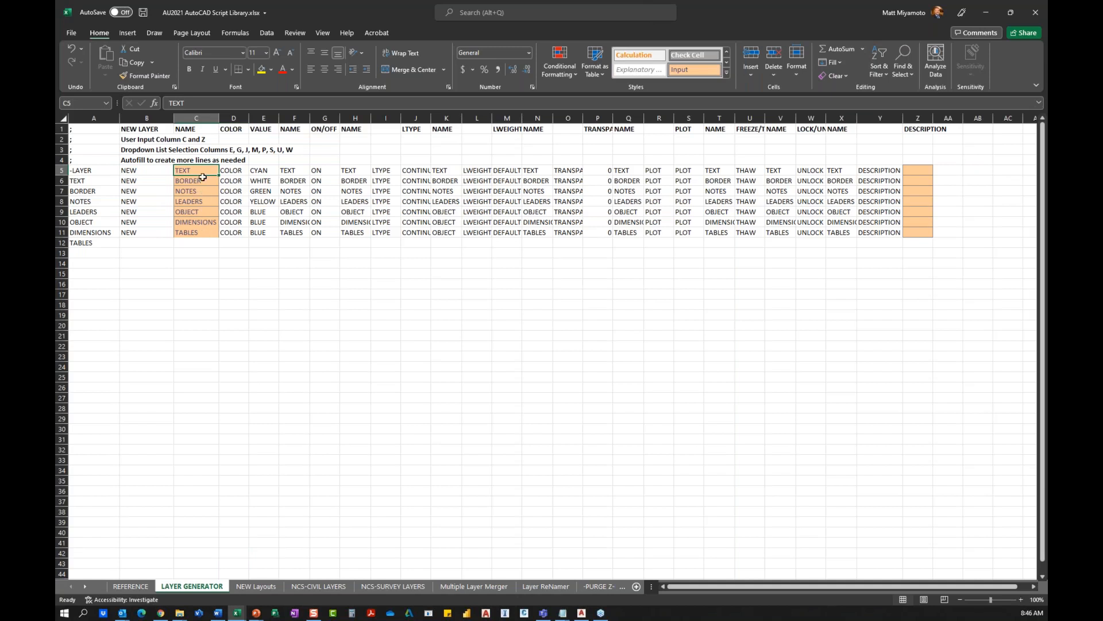
pyautogui.click(295, 170)
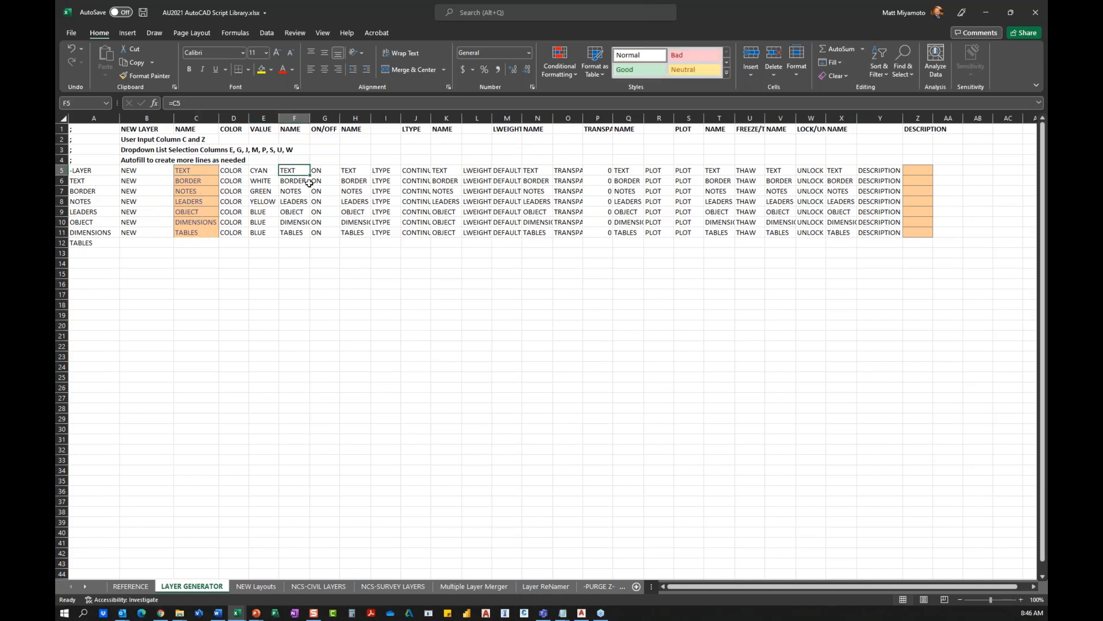
pyautogui.click(351, 171)
pyautogui.click(454, 173)
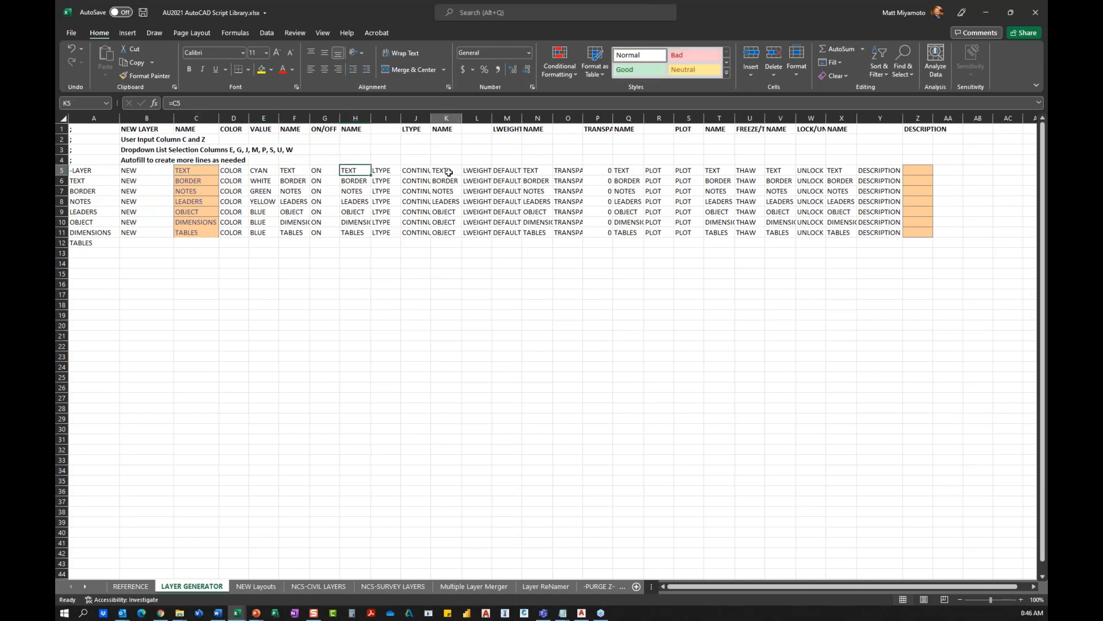
pyautogui.click(633, 171)
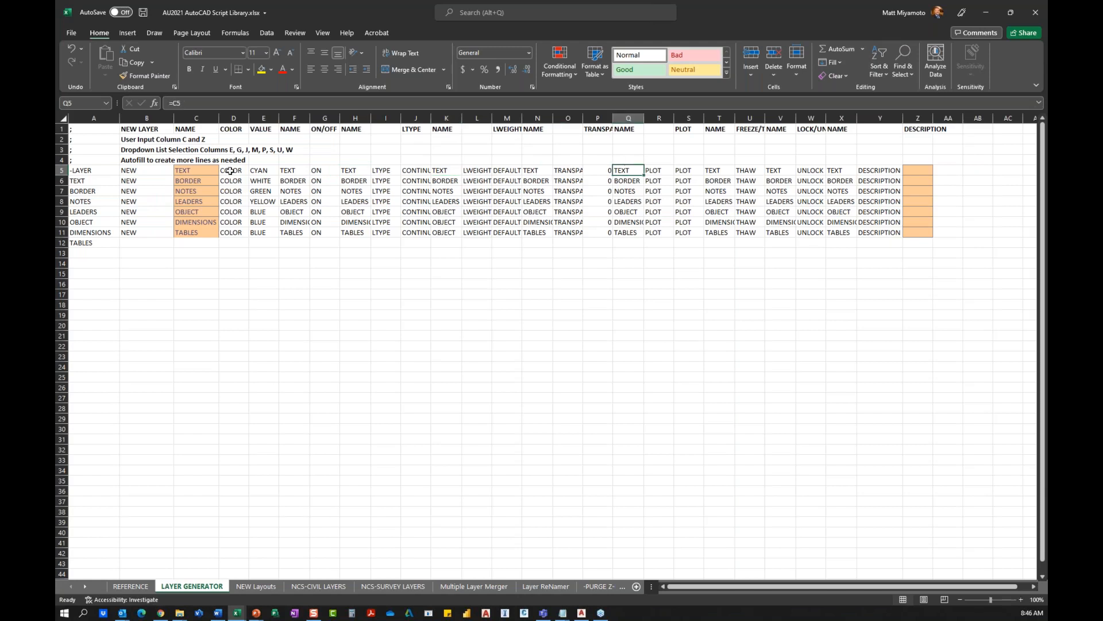
# Step: Set the layer name in C5 to IMAG-1 and check the linked name cells across row 5
pyautogui.click(189, 171)
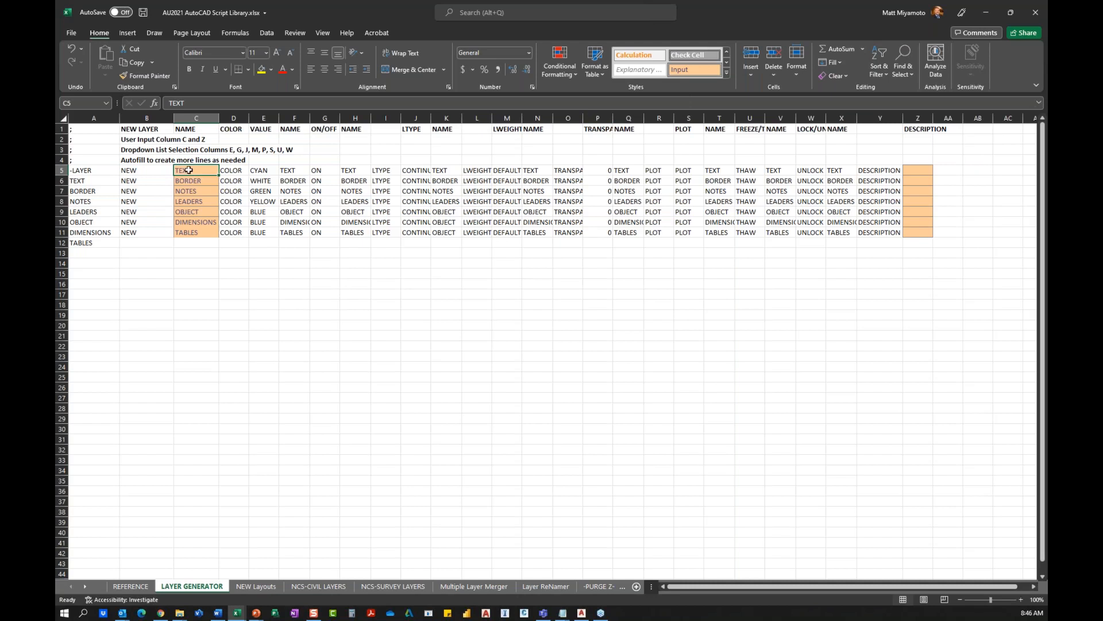
pyautogui.write('IMAG-1')
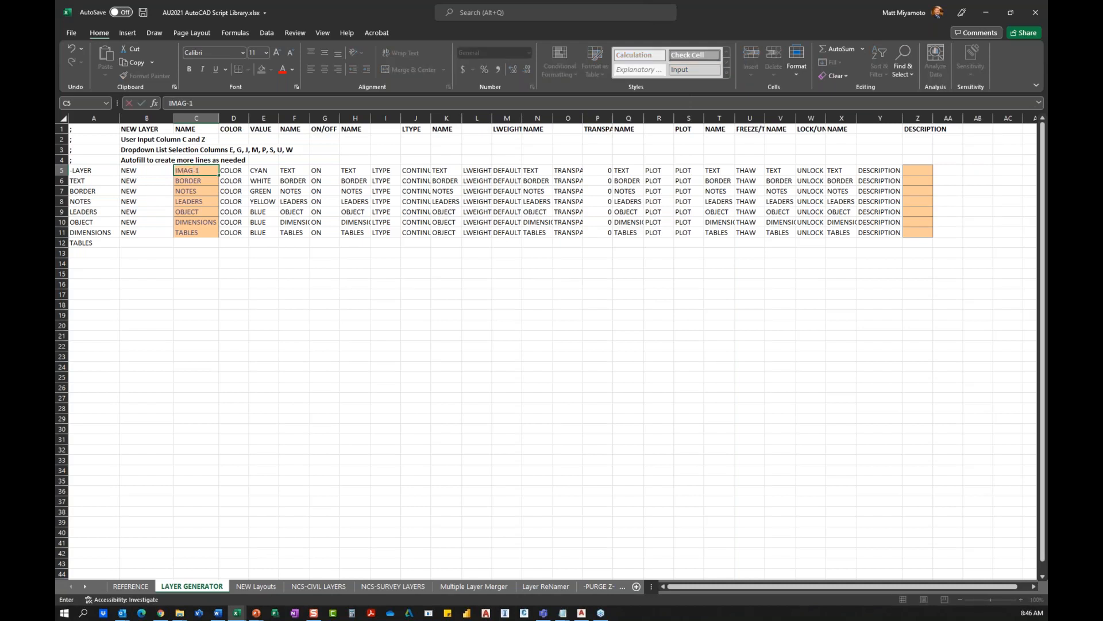
pyautogui.press('Return')
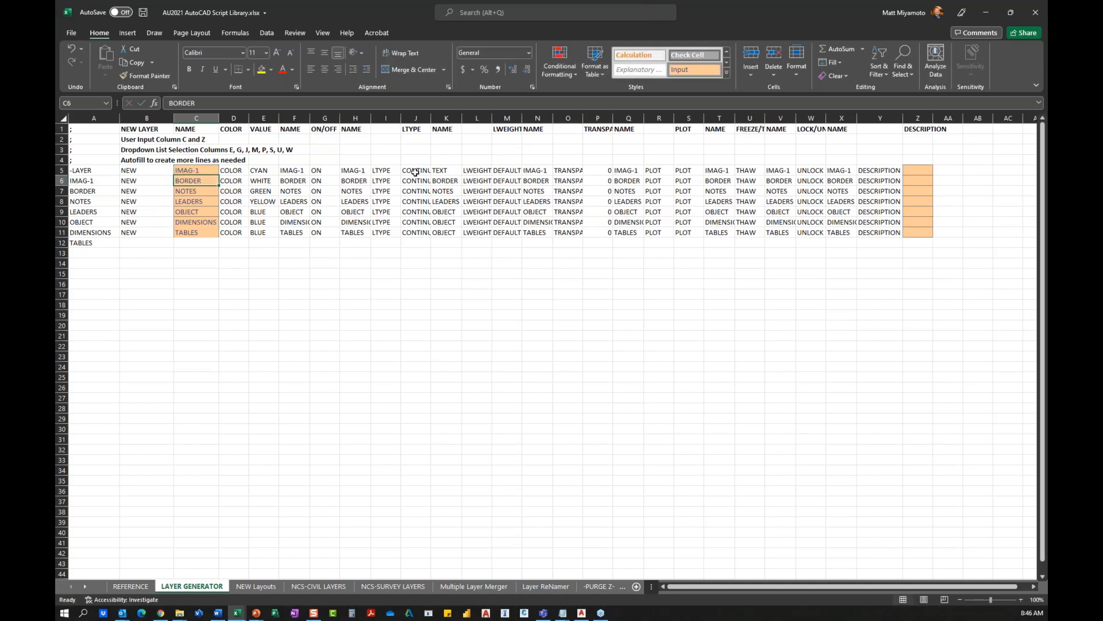
pyautogui.click(364, 171)
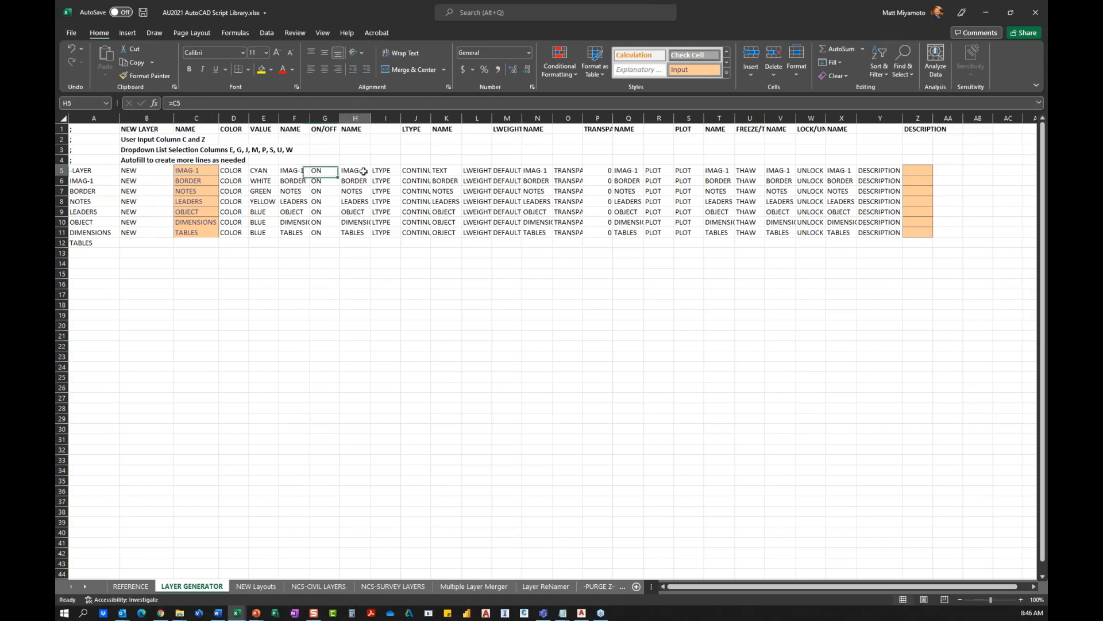
pyautogui.click(631, 172)
pyautogui.click(778, 171)
pyautogui.click(843, 172)
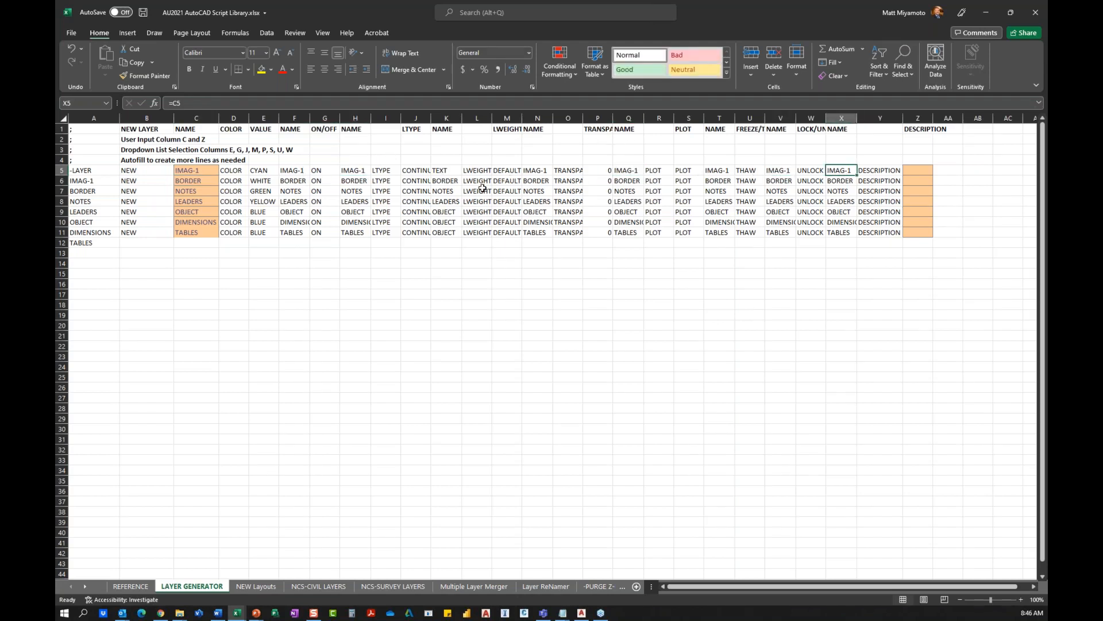
pyautogui.click(206, 171)
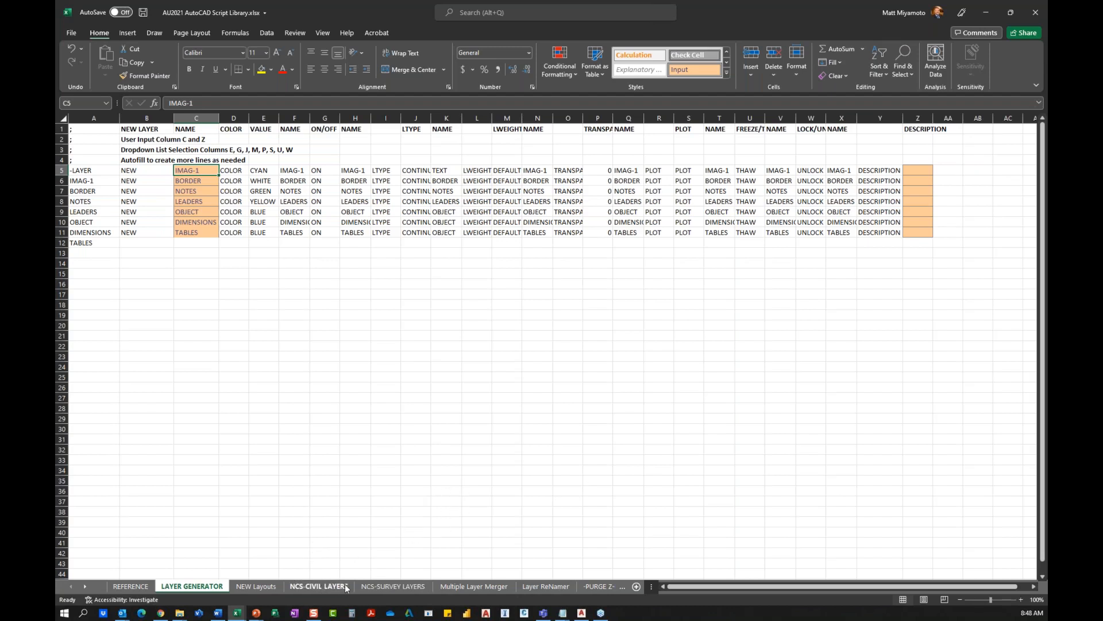
# Step: Review the NCS-SURVEY LAYERS and NCS-CIVIL LAYERS sheets and widen the sheet tab area
pyautogui.click(374, 585)
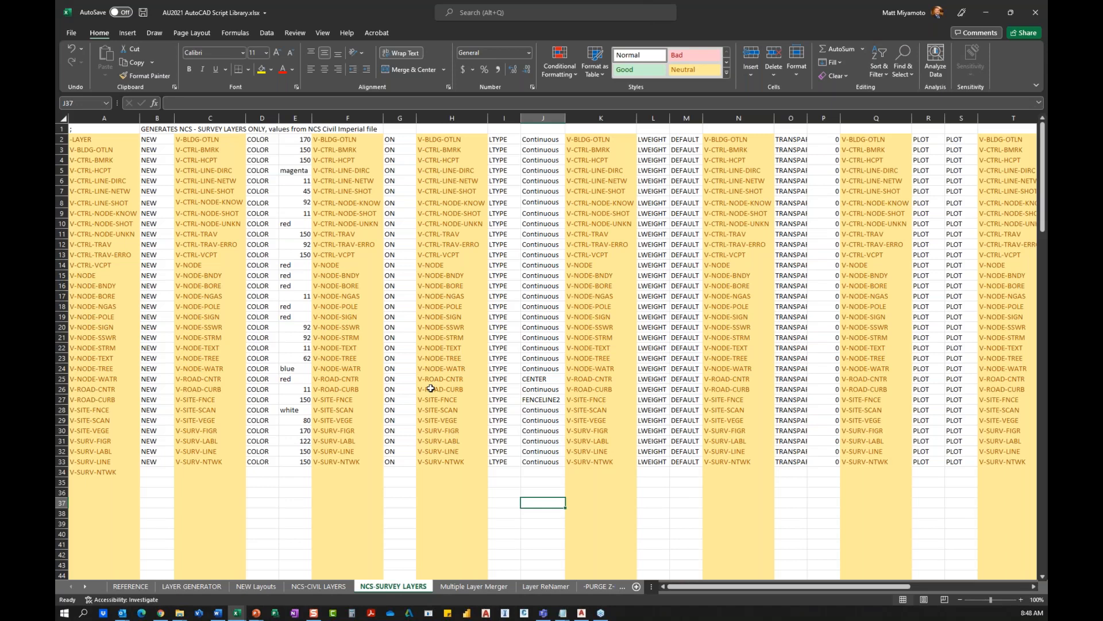
pyautogui.click(327, 588)
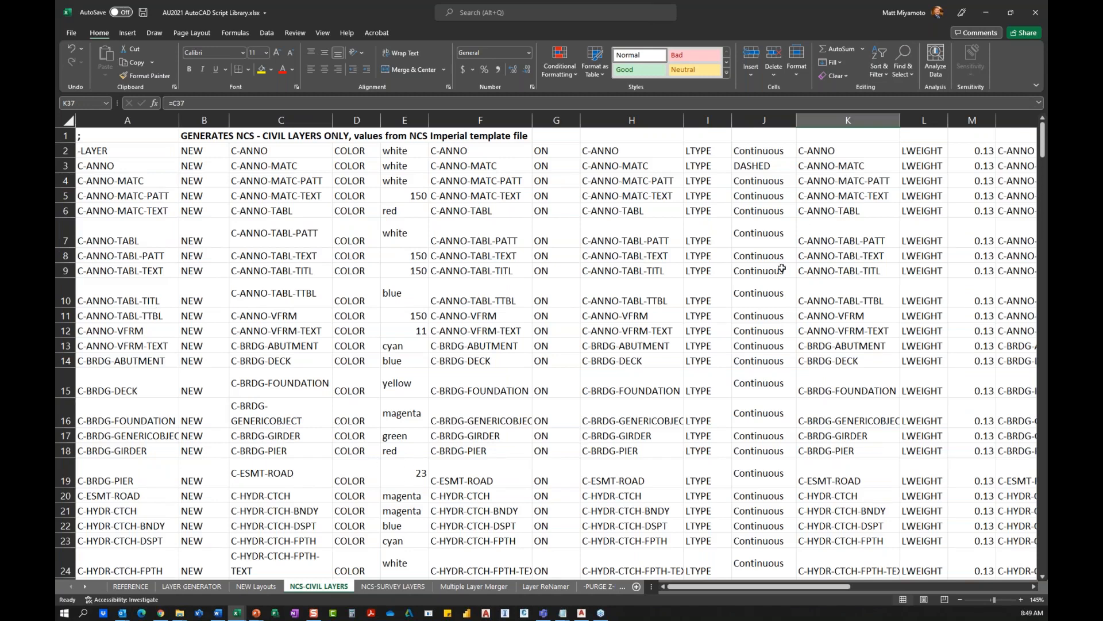
pyautogui.moveTo(651, 587); pyautogui.dragTo(854, 591)
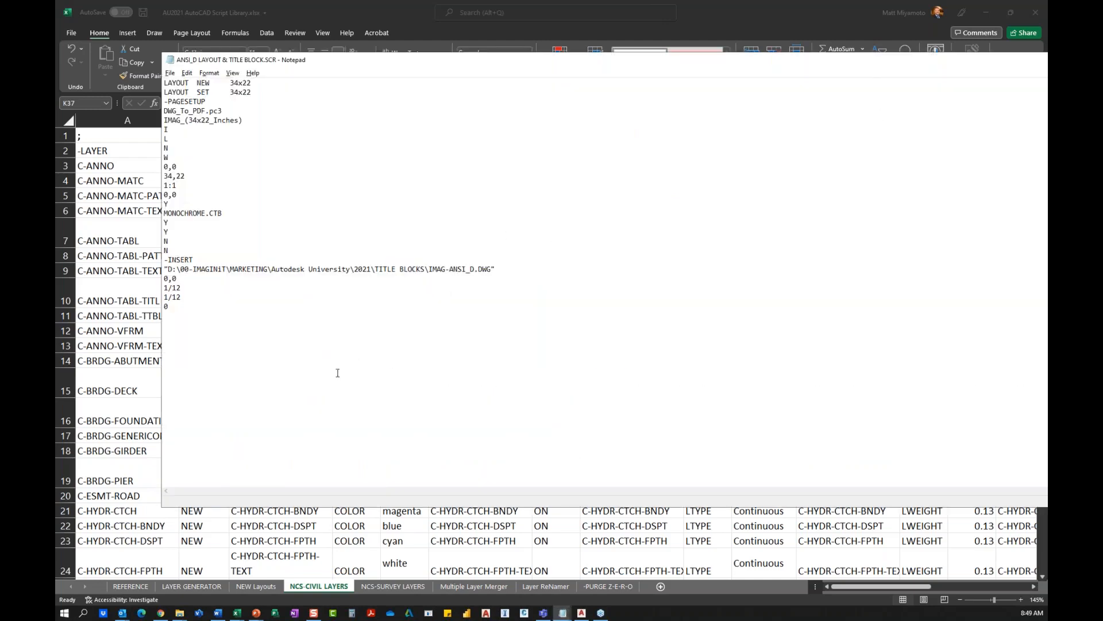
# Step: Enlarge the ANSI_D LAYOUT & TITLE BLOCK.SCR text in Notepad and highlight the quoted title block path, its space and its quotation marks
pyautogui.keyDown('ctrl'); pyautogui.scroll(7, 233, 333); pyautogui.keyUp('ctrl')
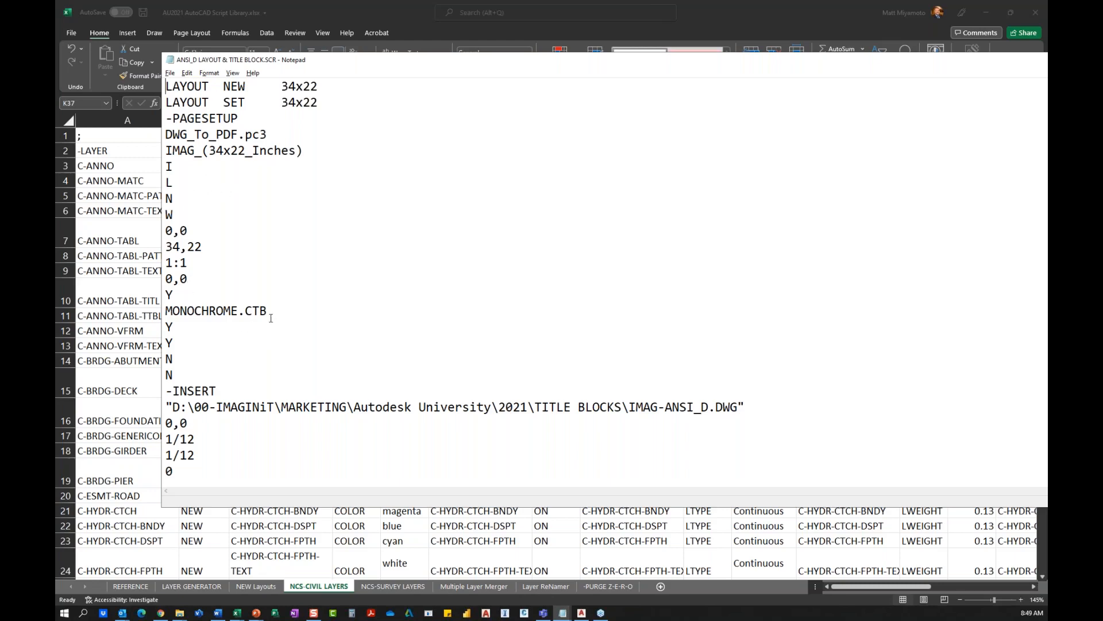
pyautogui.moveTo(167, 407); pyautogui.dragTo(758, 411)
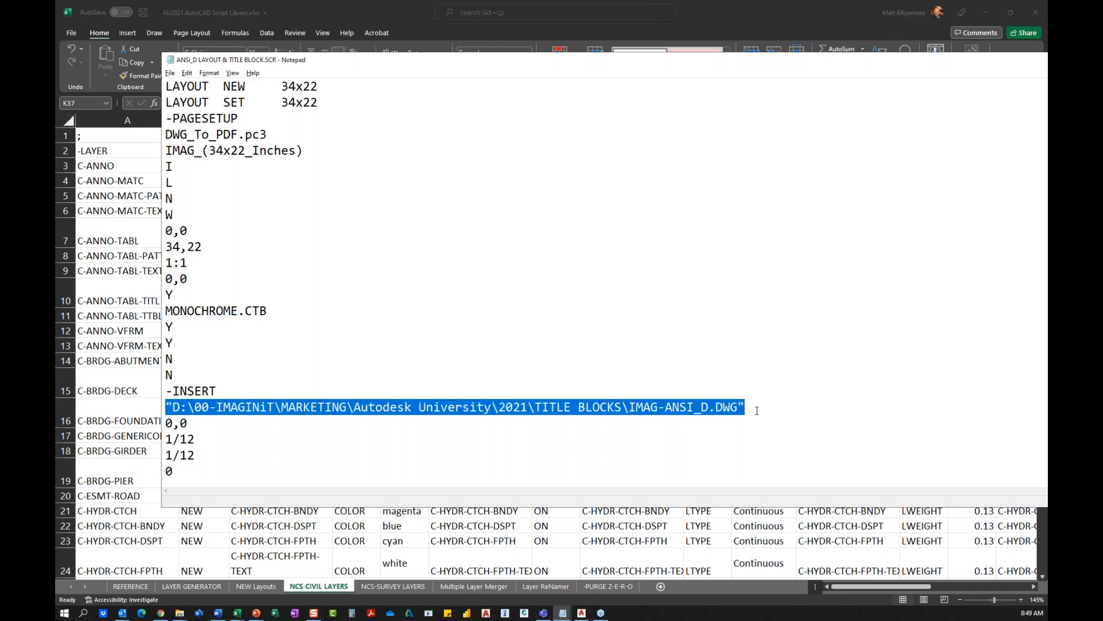
pyautogui.click(579, 409)
pyautogui.moveTo(578, 409); pyautogui.dragTo(565, 406)
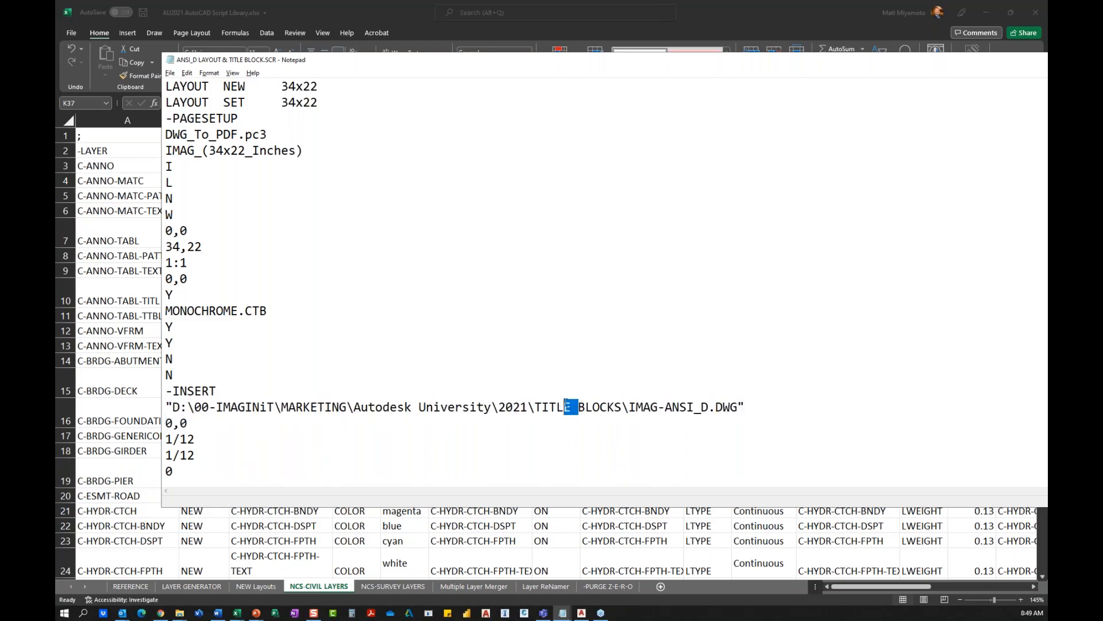
pyautogui.click(419, 406)
pyautogui.moveTo(746, 407); pyautogui.dragTo(741, 407)
pyautogui.moveTo(173, 406); pyautogui.dragTo(167, 407)
pyautogui.click(515, 436)
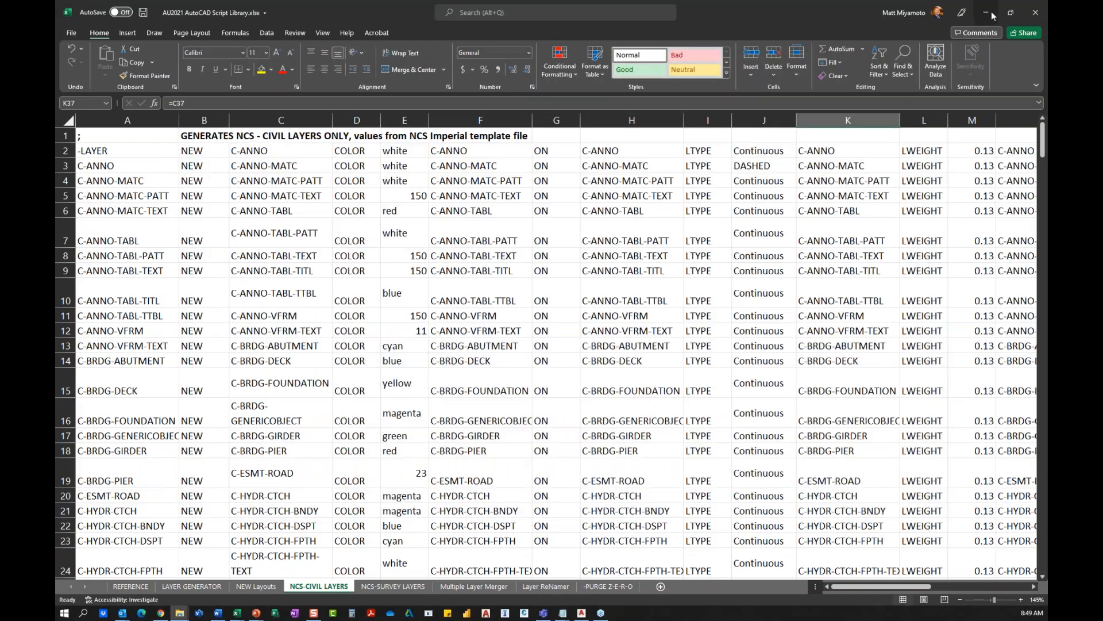
# Step: Return to AutoCAD, close the Layer Properties Manager and run the ANSI_D LAYOUT & TITLE BLOCK.SCR script in the drawing
pyautogui.click(991, 11)
pyautogui.click(985, 11)
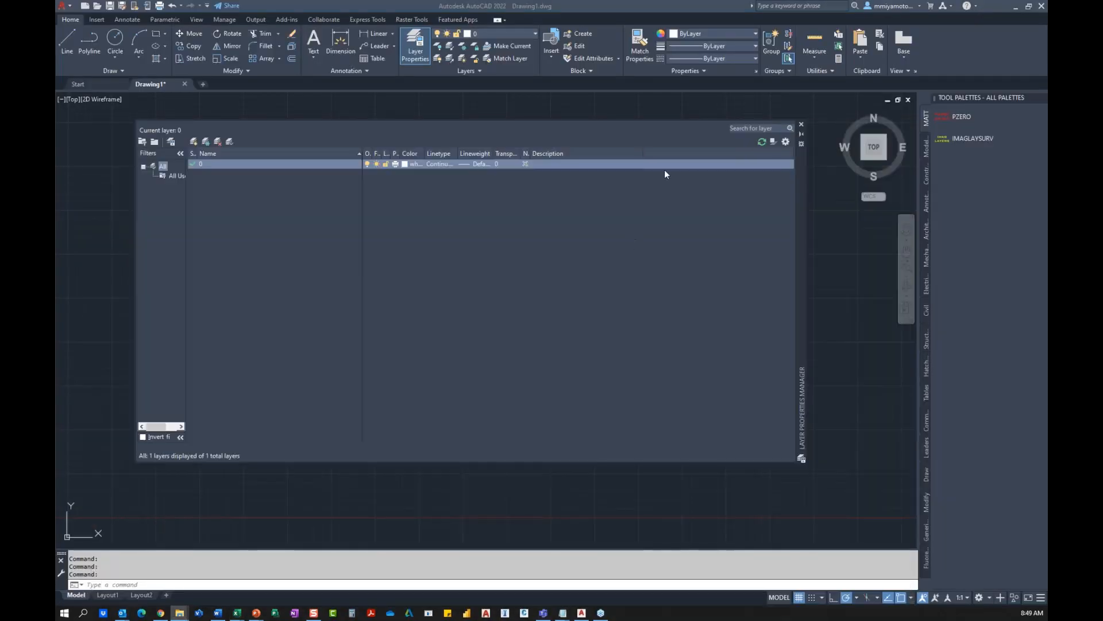
pyautogui.click(802, 128)
pyautogui.moveTo(151, 599)
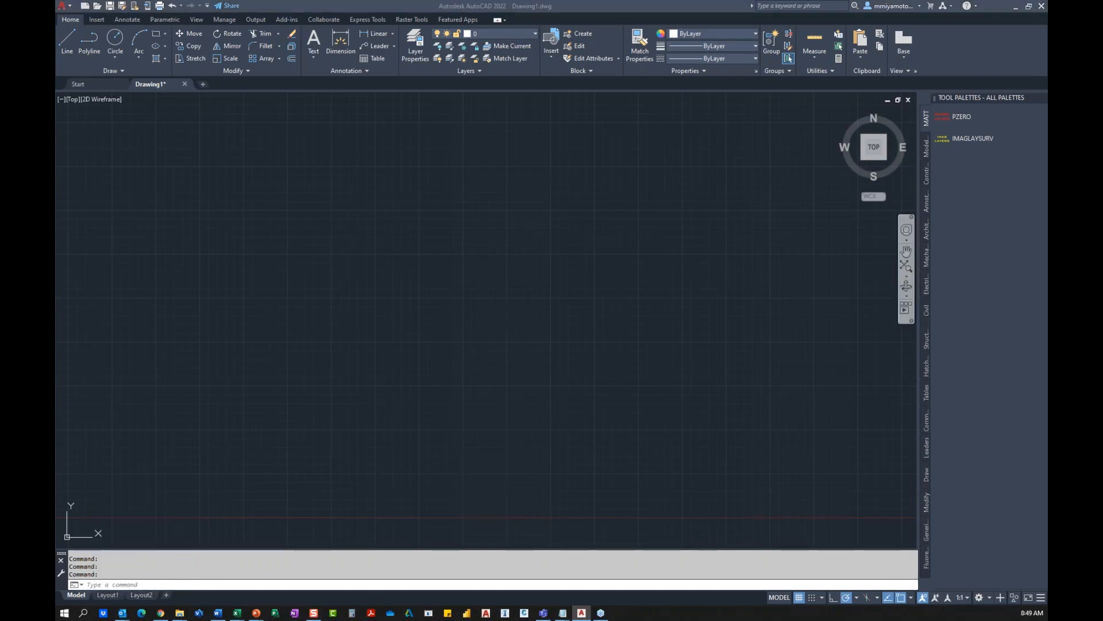
pyautogui.moveTo(623, 249); pyautogui.dragTo(598, 237)
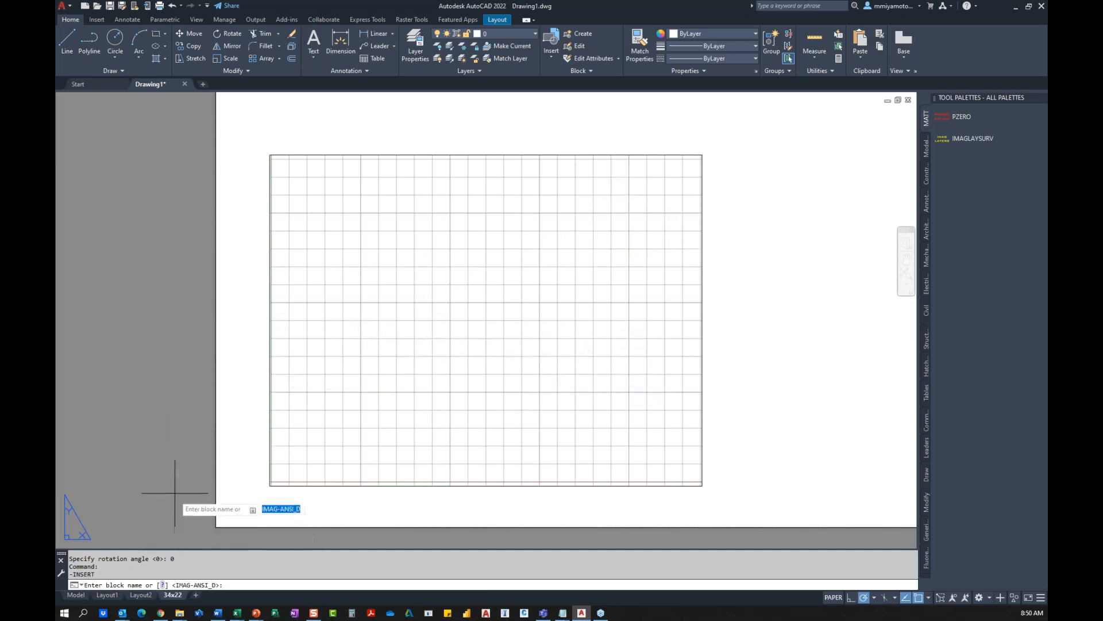
# Step: Accept IMAG-ANSI_D at the pending block insertion prompt on the 34x22 layout, and cancel the -INSERT command
pyautogui.scroll(-6, 174, 493)
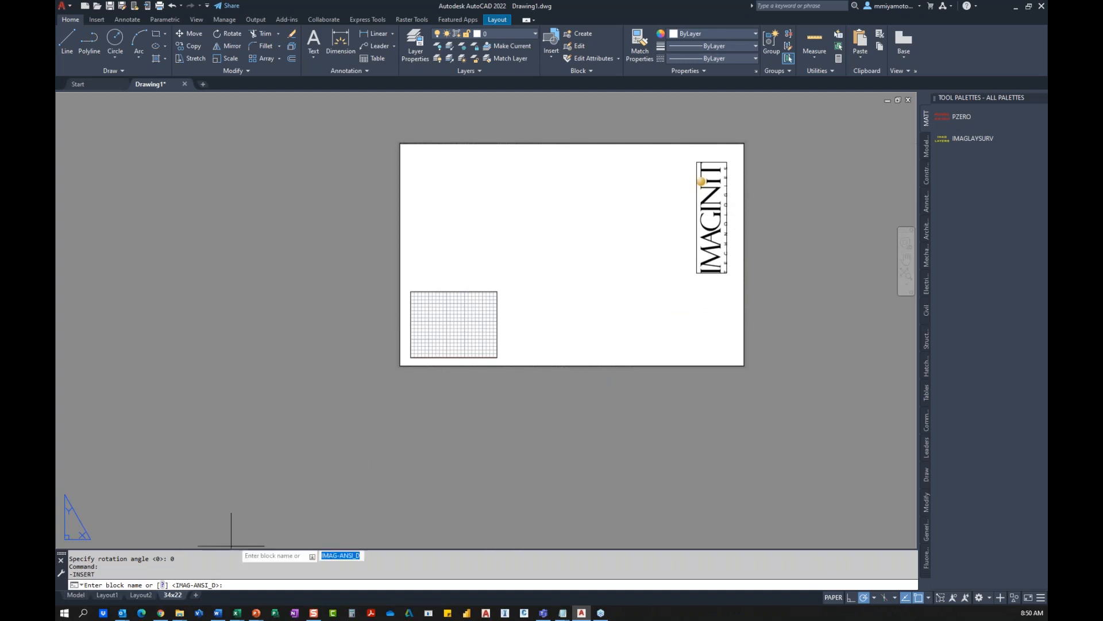
pyautogui.press('Return')
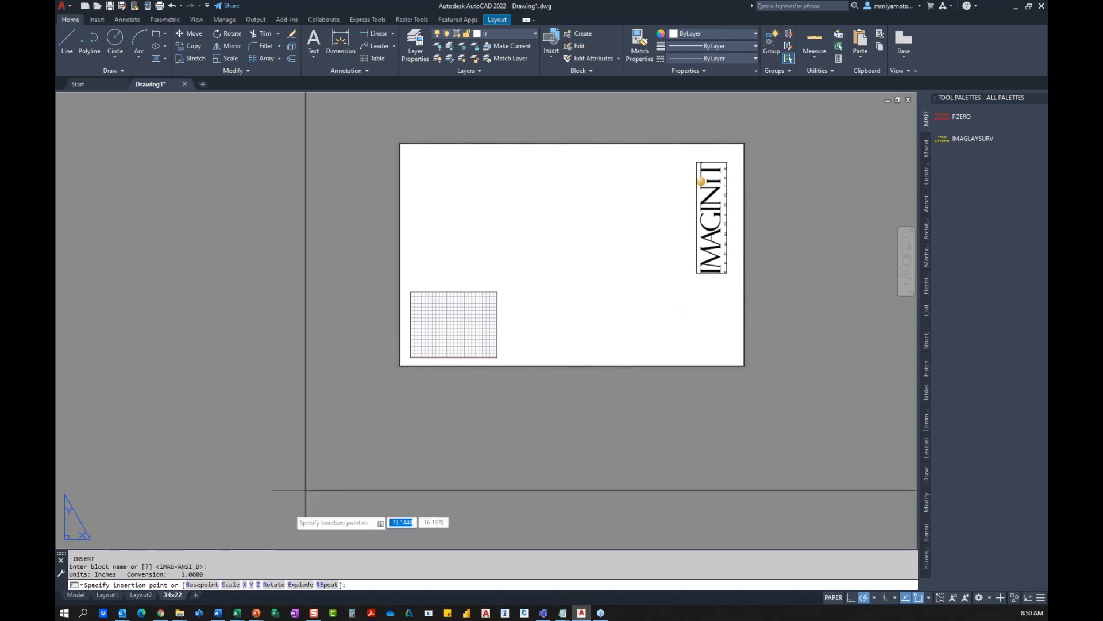
pyautogui.press('Escape')
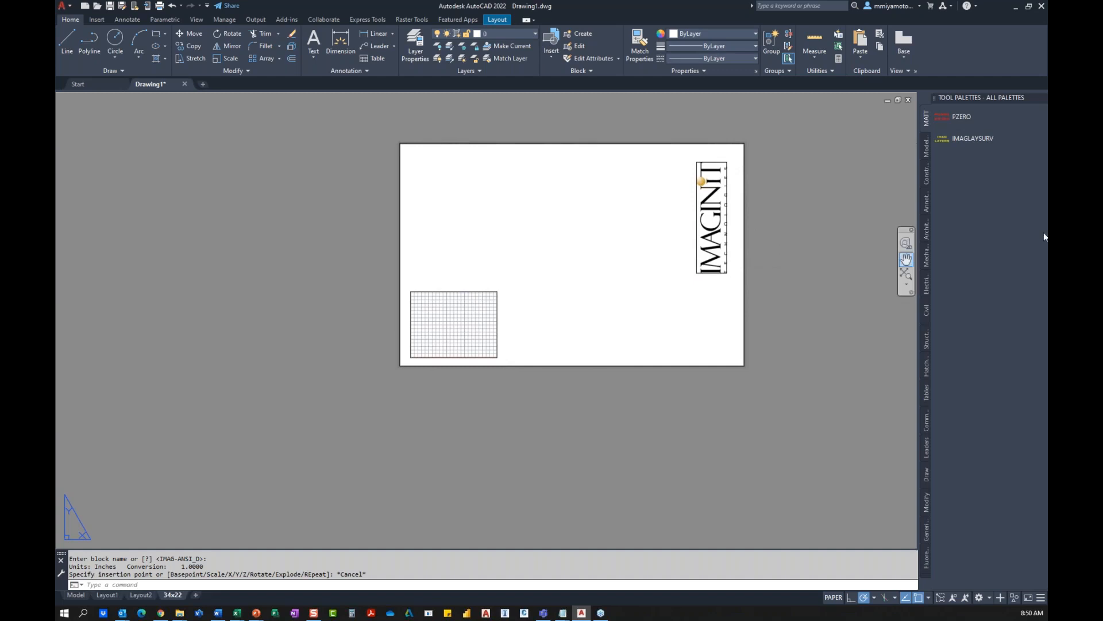
pyautogui.press('Escape')
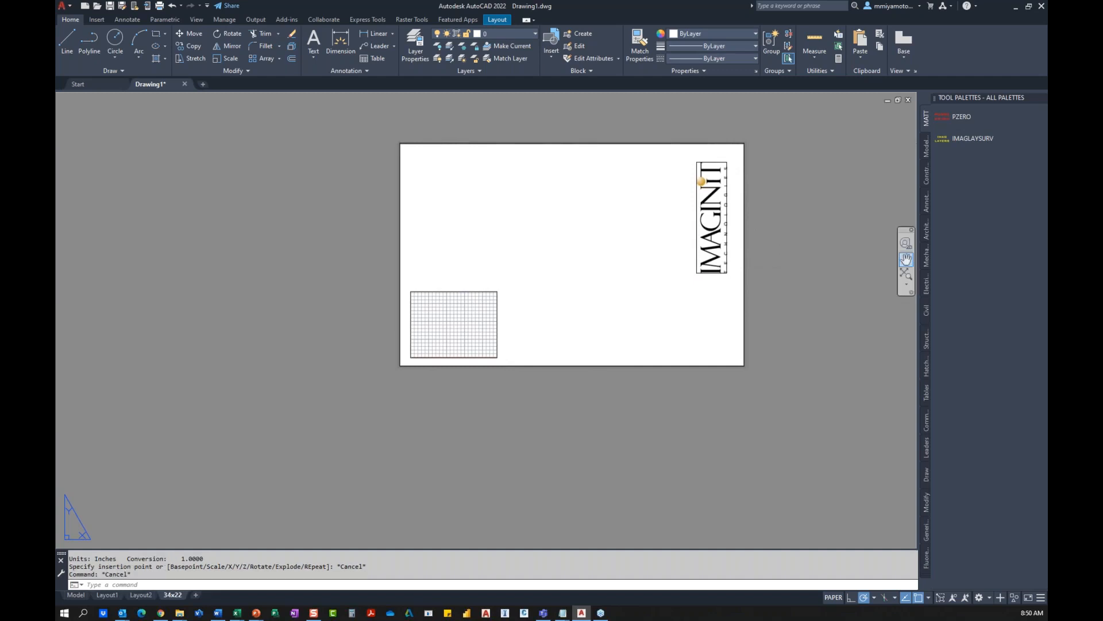
# Step: Switch to MULTI-FILE ANSI_D LAYOUT & TITLE BLOCK.SCR in Notepad, enlarge the text and highlight the opening FILEDIA 0 and OPEN IMAG-1.DWG lines
pyautogui.hotkey('alt', 'Tab')
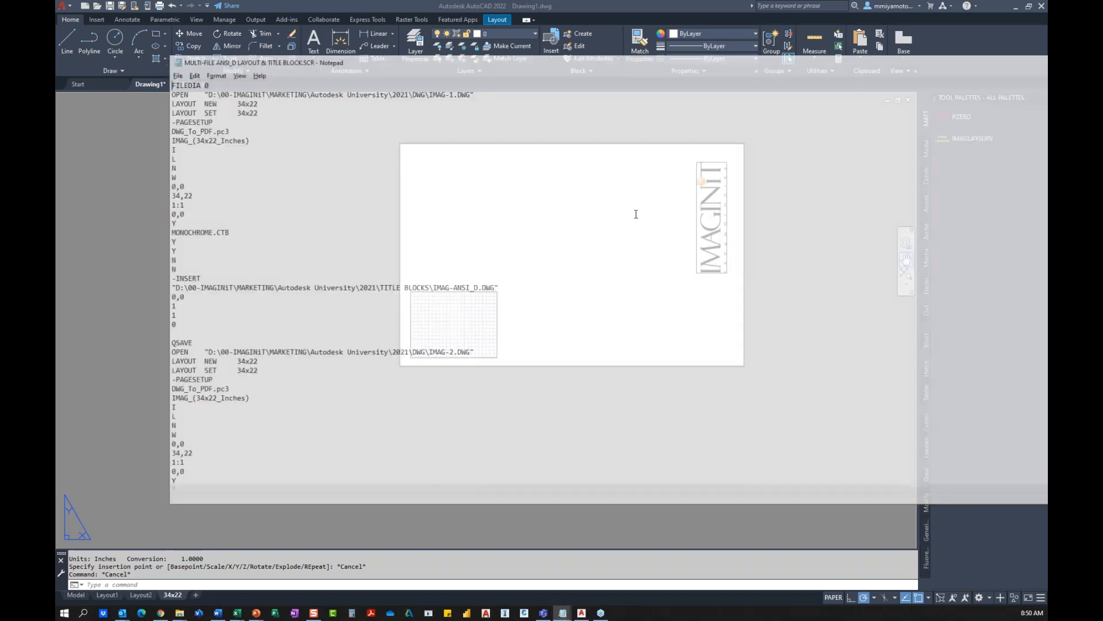
pyautogui.keyDown('ctrl'); pyautogui.scroll(2, 305, 183); pyautogui.keyUp('ctrl')
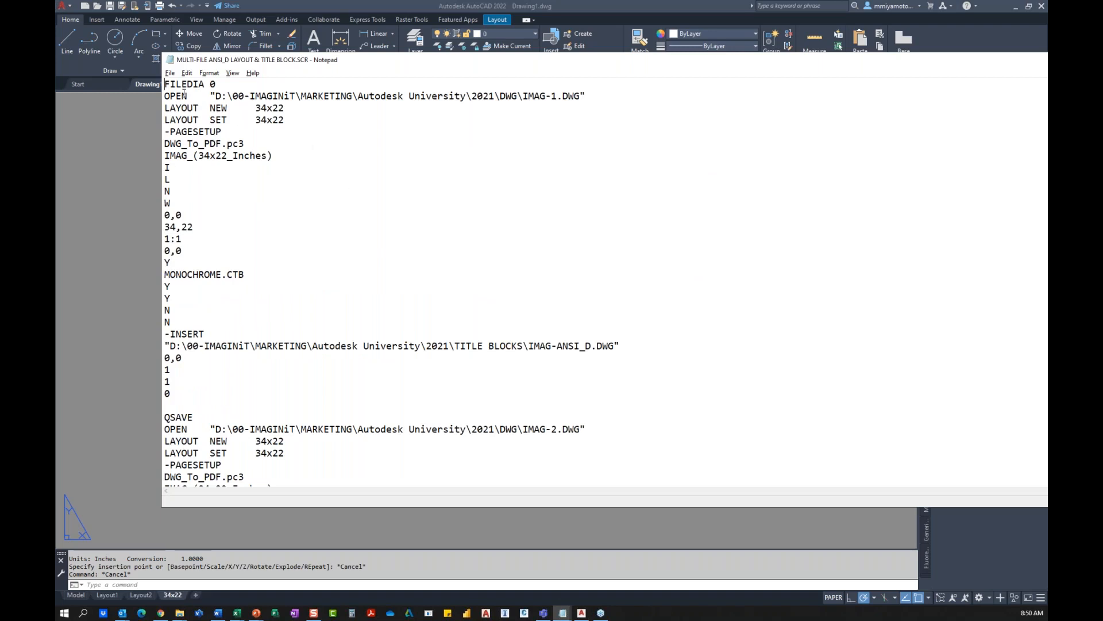
pyautogui.moveTo(165, 84); pyautogui.dragTo(626, 93)
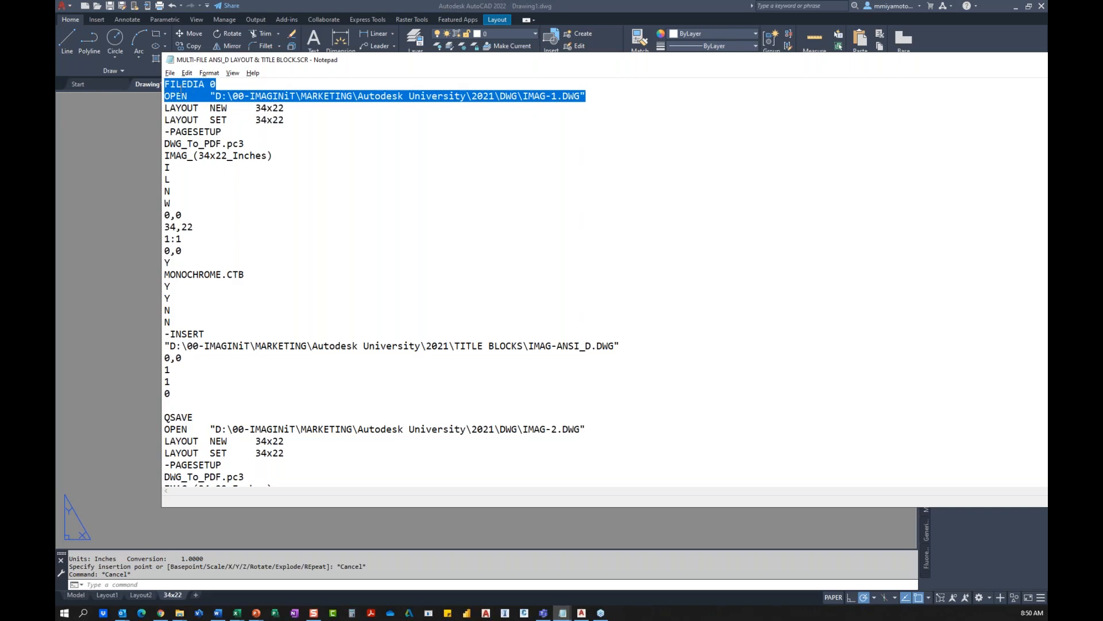
pyautogui.click(523, 96)
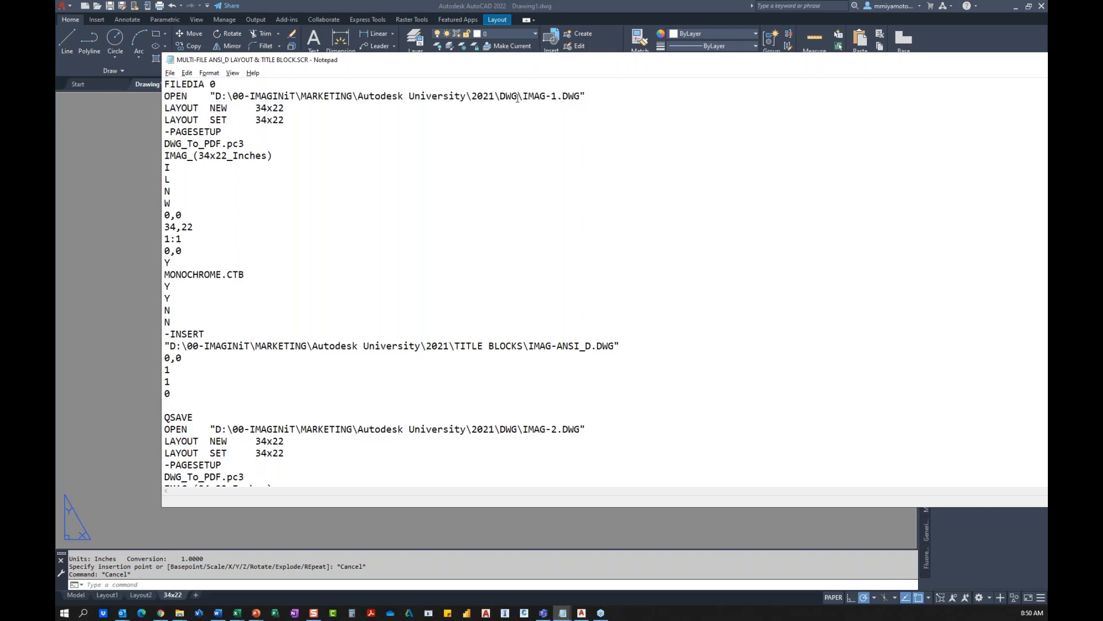
pyautogui.moveTo(523, 96); pyautogui.dragTo(581, 97)
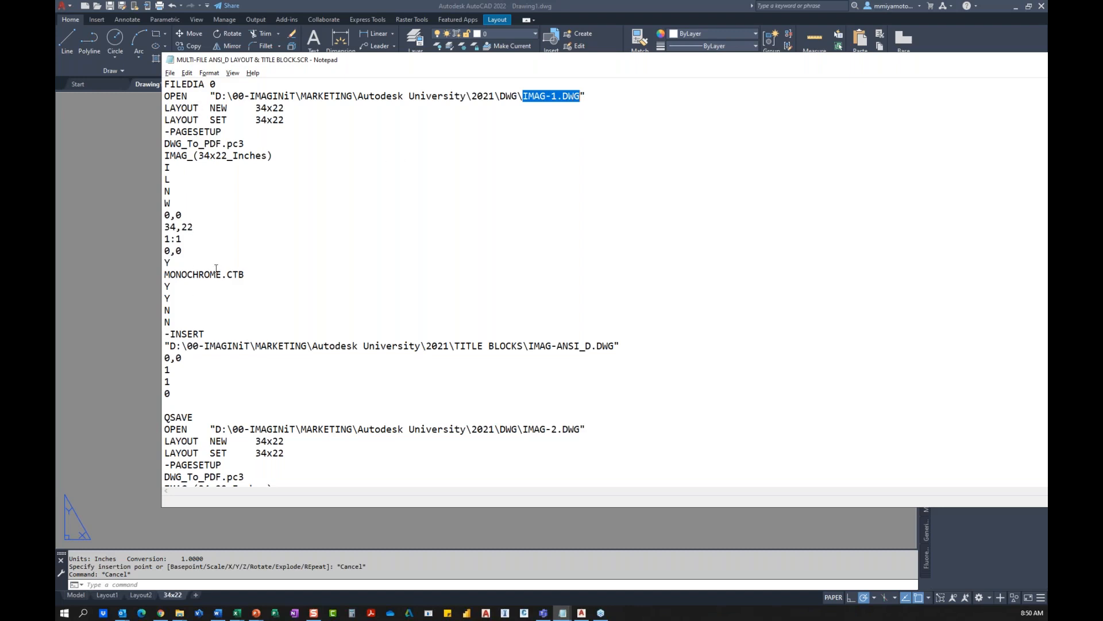
# Step: Highlight the IMAG-2.DWG path, the layout and title block commands below it, and the IMAG-3.DWG path in the script
pyautogui.scroll(-5, 192, 251)
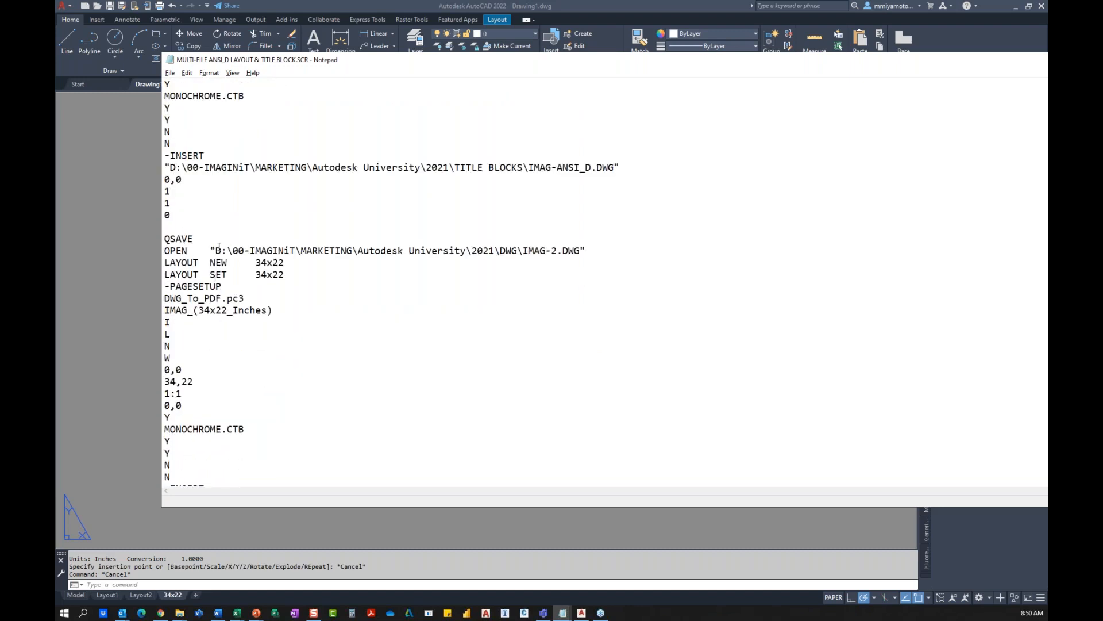
pyautogui.moveTo(216, 250); pyautogui.dragTo(582, 251)
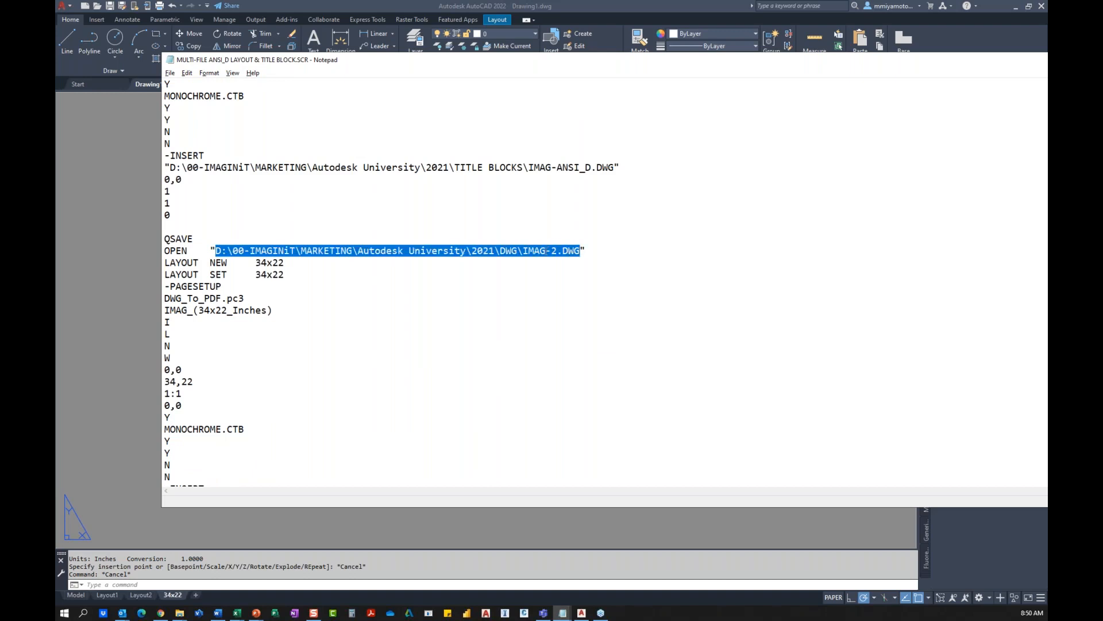
pyautogui.scroll(-2, 195, 209)
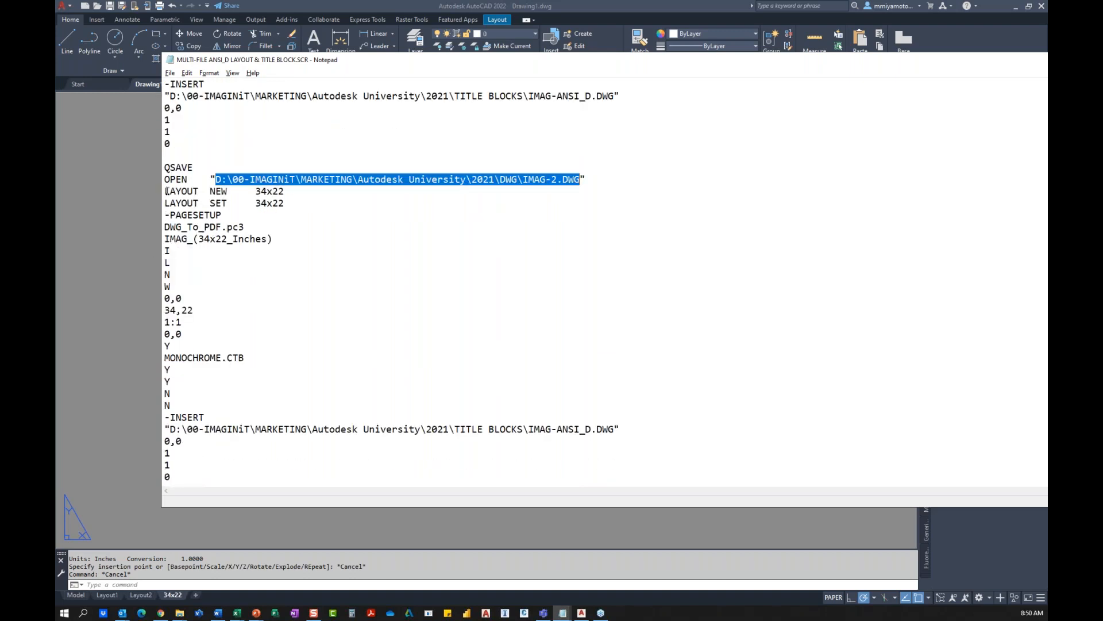
pyautogui.moveTo(165, 192); pyautogui.dragTo(250, 440)
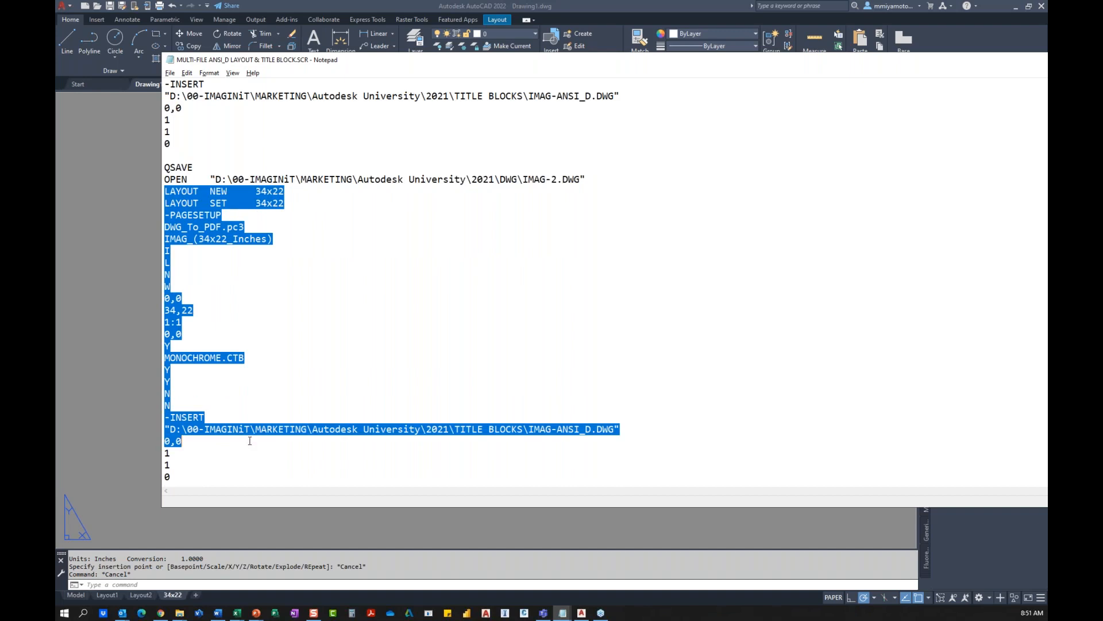
pyautogui.scroll(-5, 255, 349)
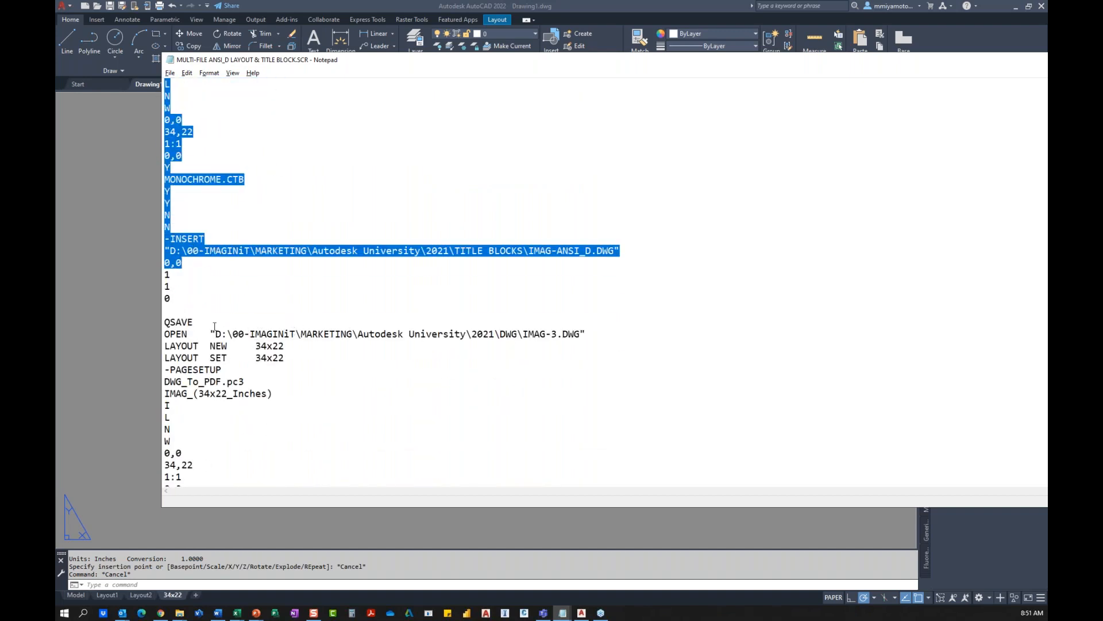
pyautogui.moveTo(215, 334); pyautogui.dragTo(581, 333)
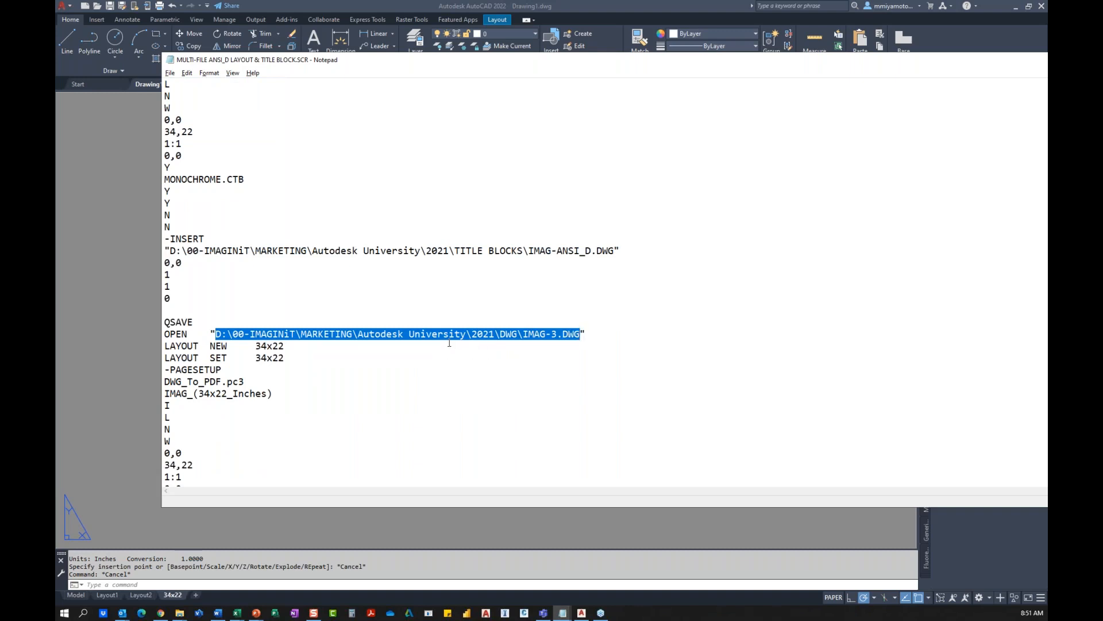
# Step: Review the script's closing FILEDIA 1, QSAVE and CLOSE lines, and return to its beginning
pyautogui.scroll(-5, 450, 343)
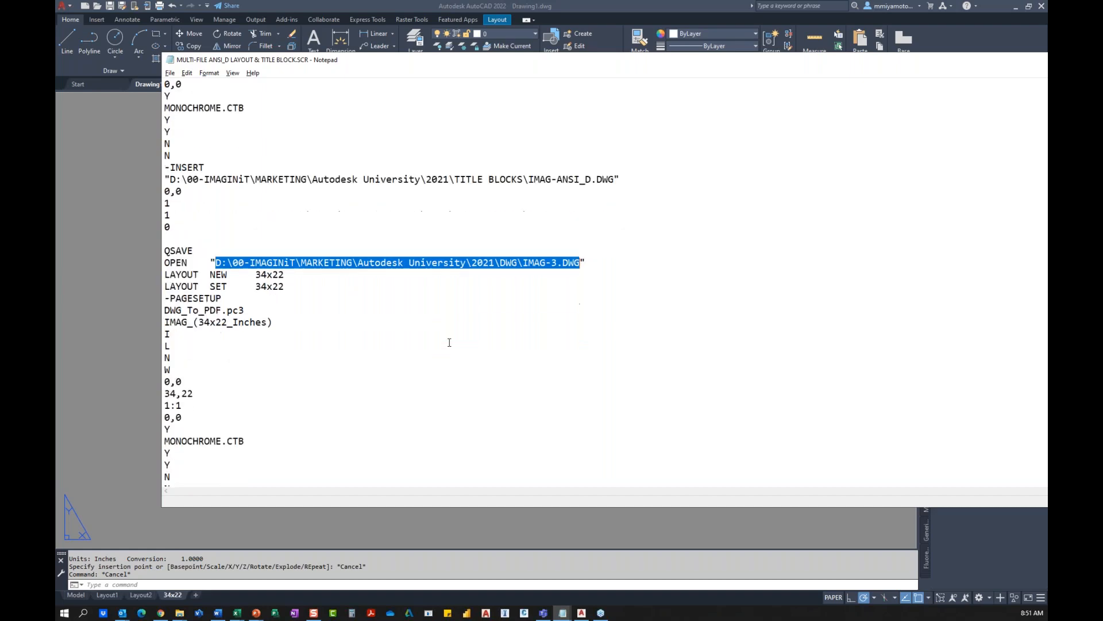
pyautogui.scroll(-1, 613, 304)
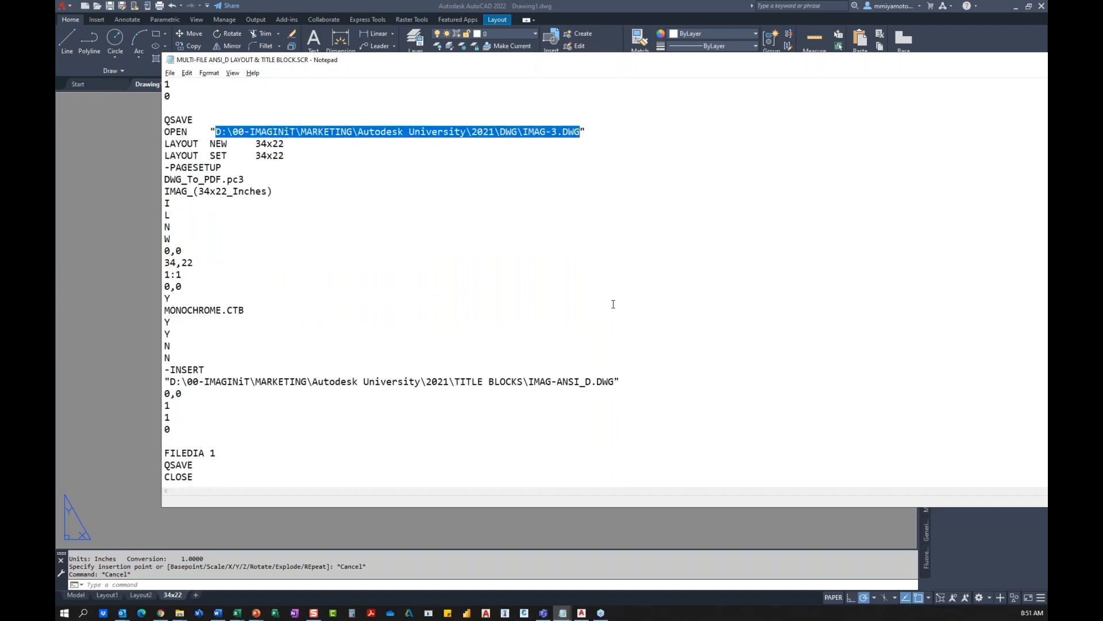
pyautogui.scroll(18, 613, 304)
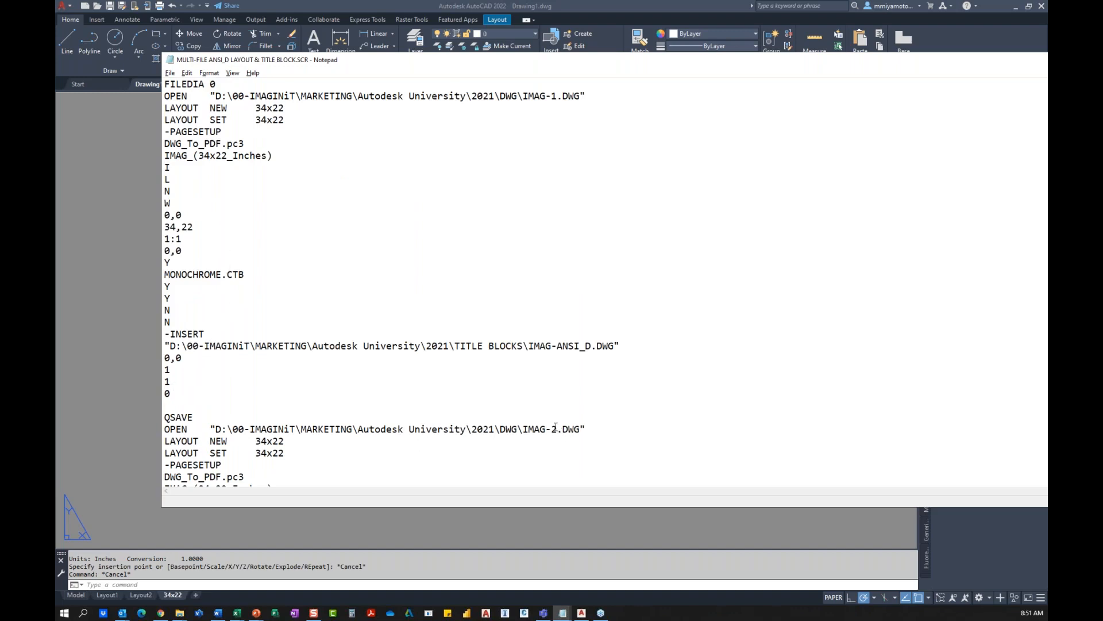
pyautogui.scroll(-3, 555, 425)
pyautogui.scroll(3, 674, 194)
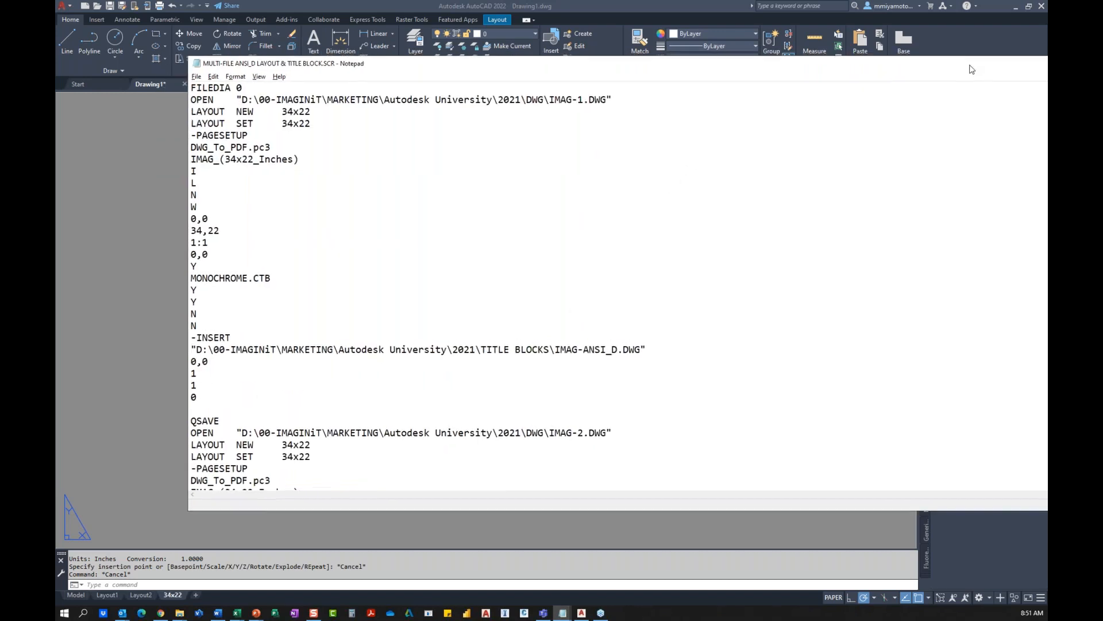
# Step: Move the Notepad window off the drawing, return to AutoCAD and switch from the 34x22 layout to model space
pyautogui.moveTo(935, 64); pyautogui.dragTo(1102, 74)
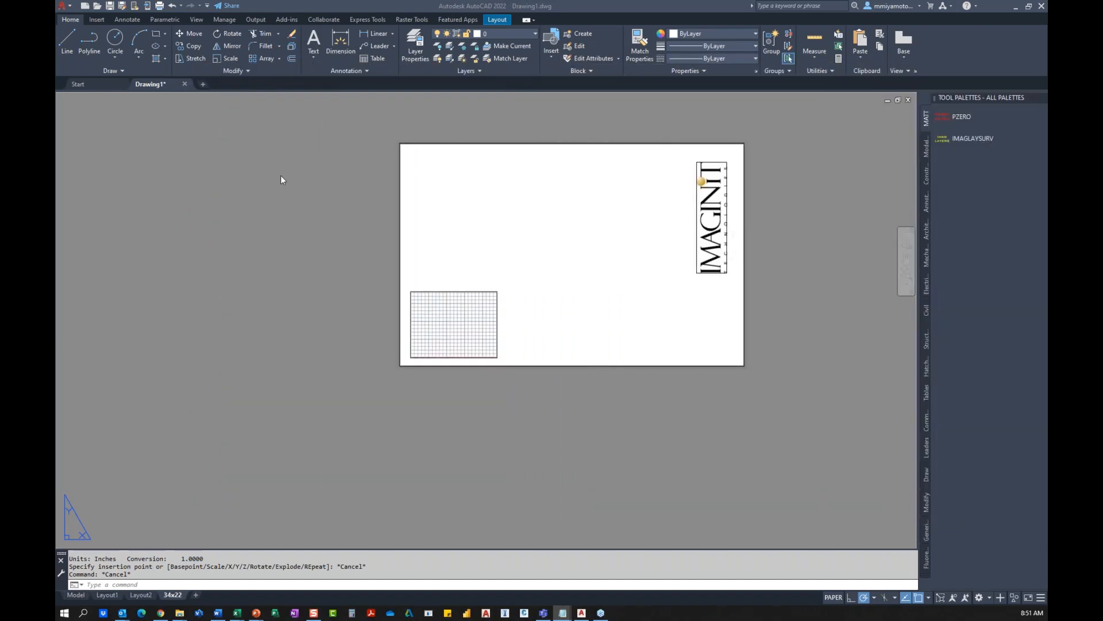
pyautogui.click(233, 148)
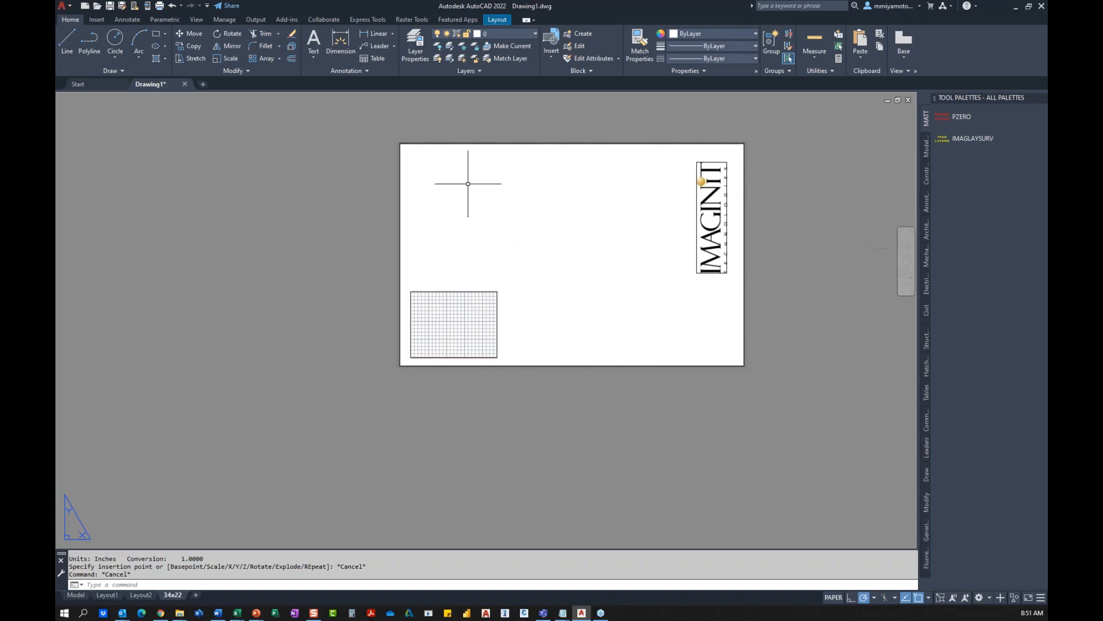
pyautogui.click(108, 595)
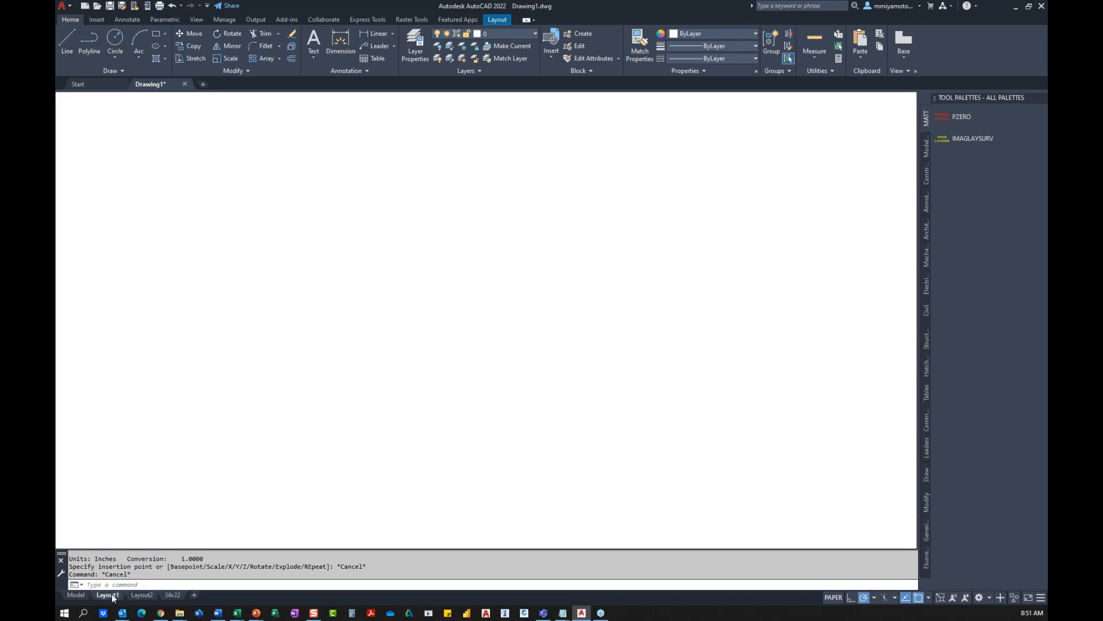
pyautogui.click(76, 595)
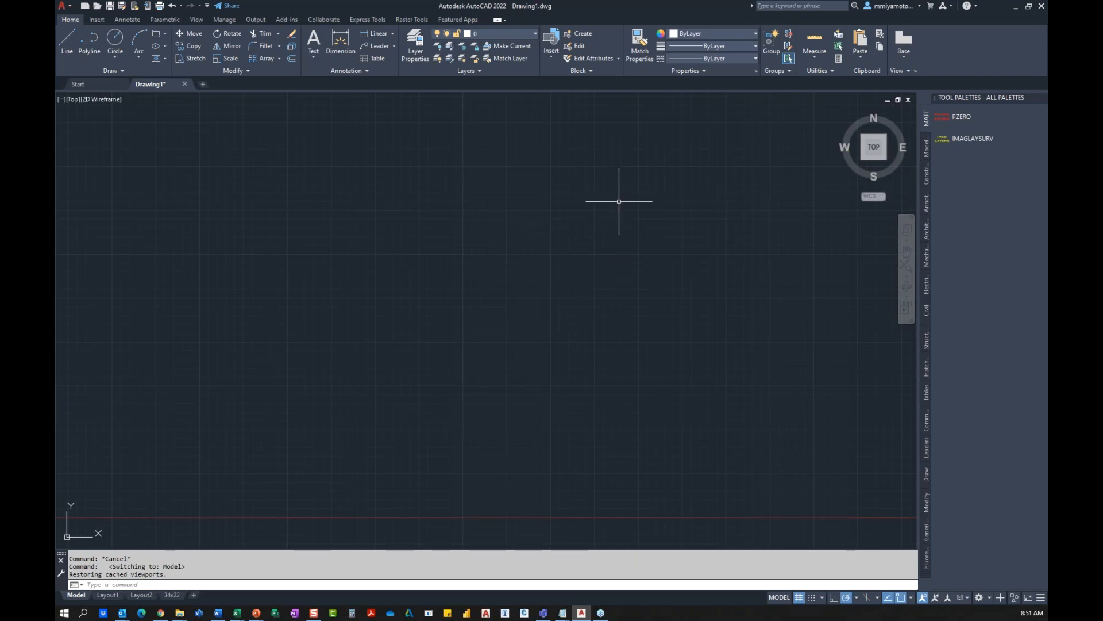
# Step: Open the Customize User Interface editor with CUI and create a new command
pyautogui.write('cui')
pyautogui.press('Return')
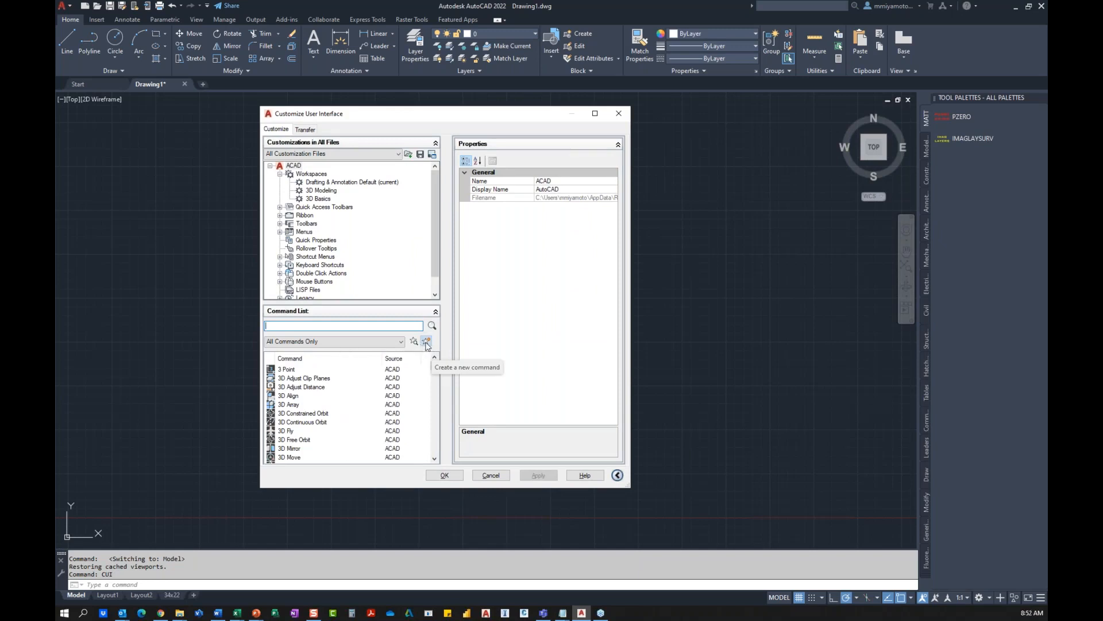
pyautogui.click(426, 344)
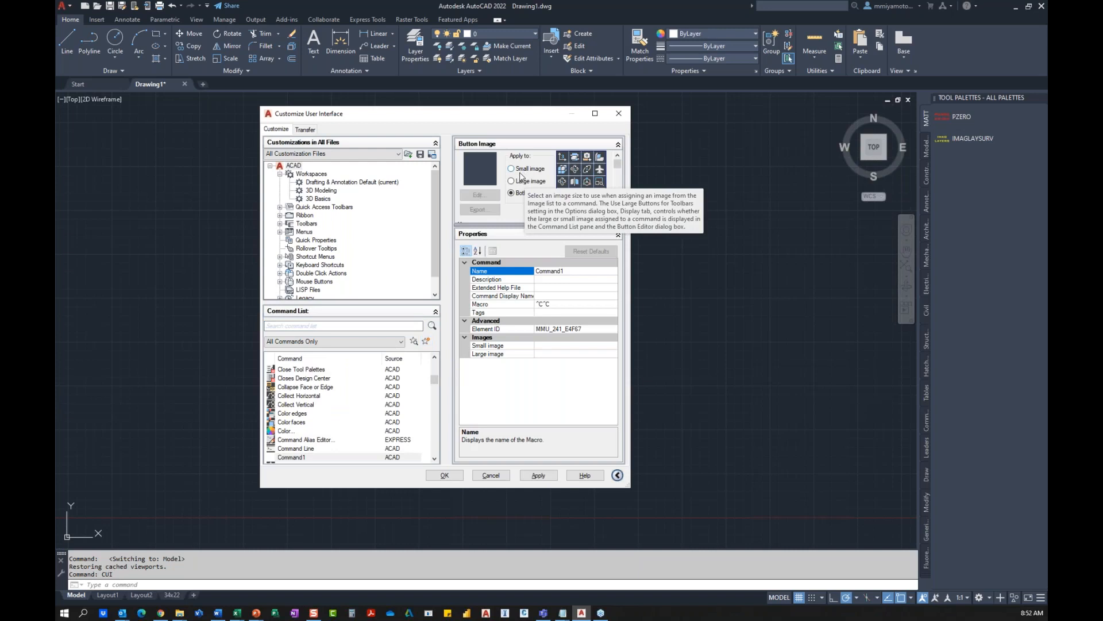
# Step: Examine the new command's name and macro, enlarging the macro's Long String Editor, and close the editor without changes
pyautogui.click(569, 271)
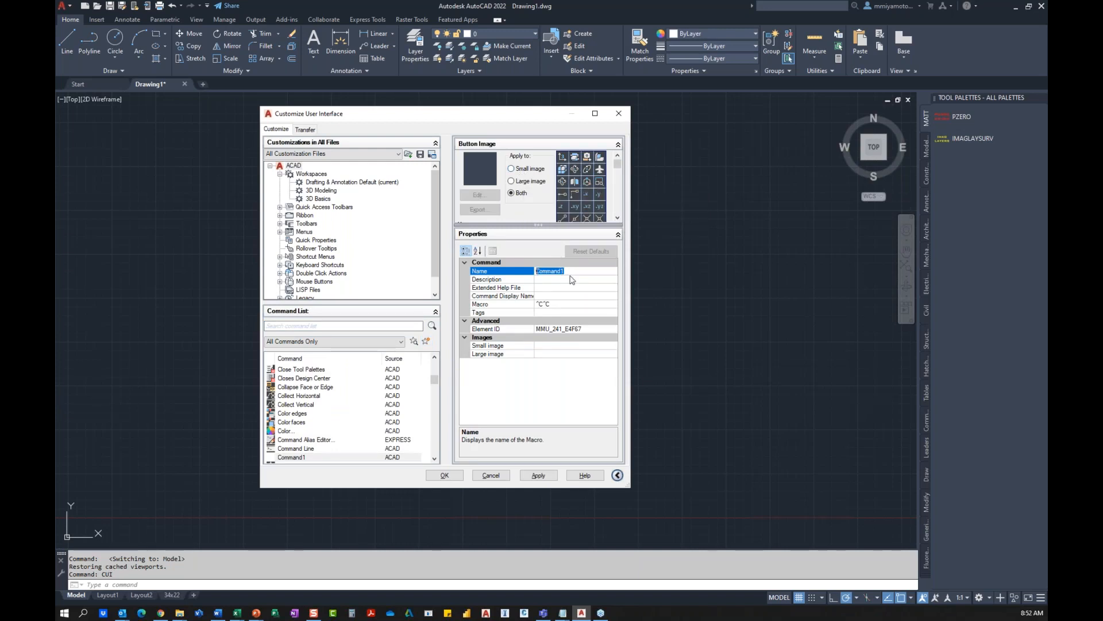
pyautogui.click(557, 304)
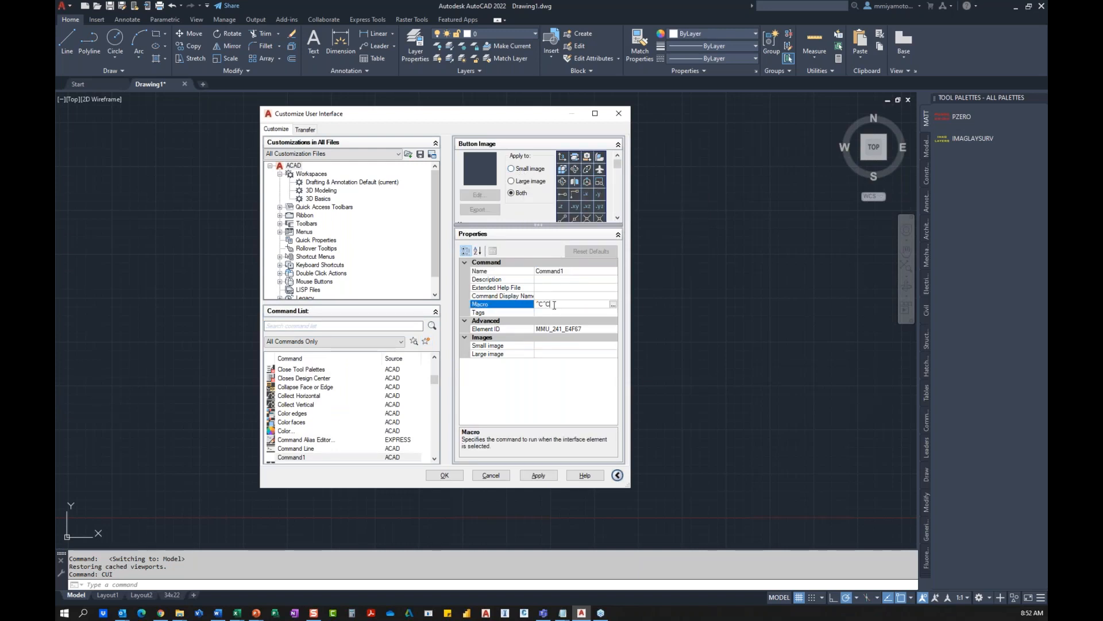
pyautogui.click(614, 305)
pyautogui.moveTo(451, 253); pyautogui.dragTo(418, 180)
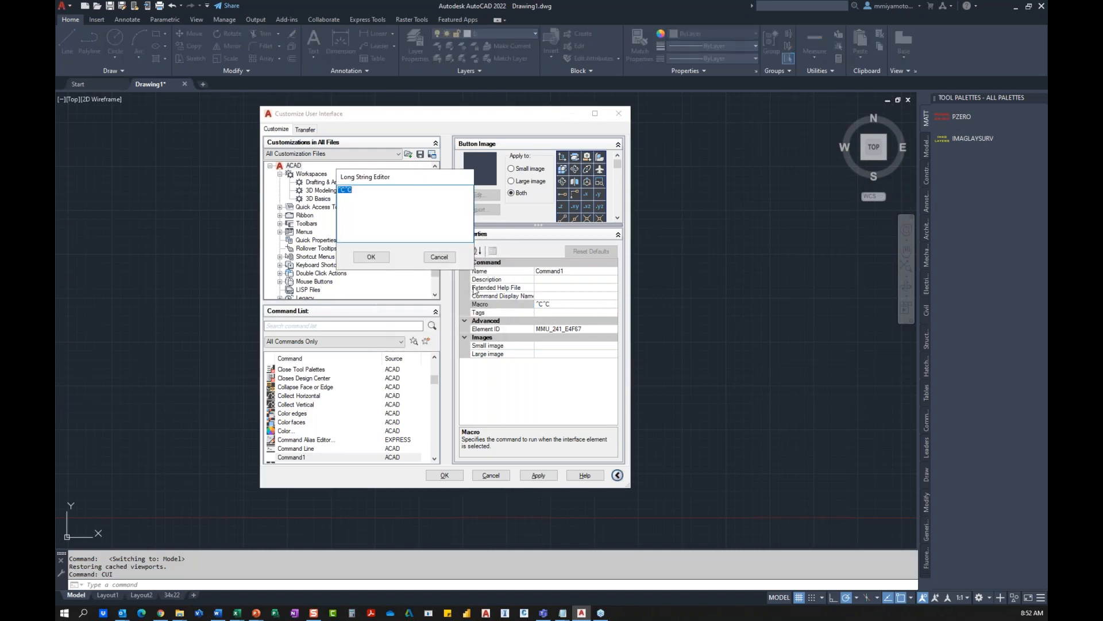
pyautogui.moveTo(474, 268); pyautogui.dragTo(668, 419)
pyautogui.click(386, 197)
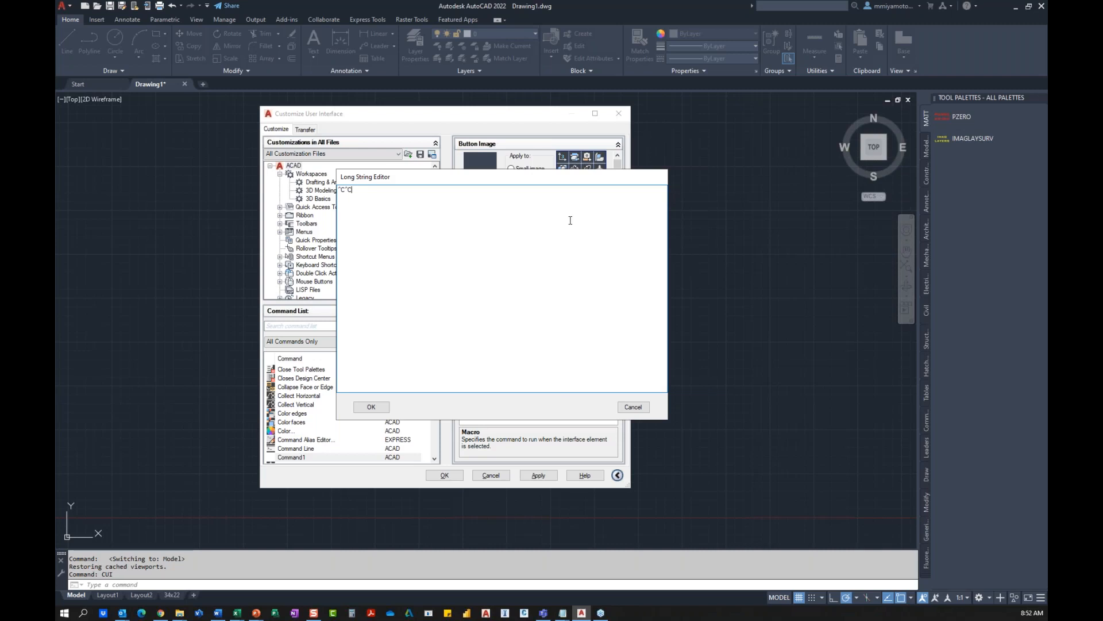
pyautogui.click(632, 406)
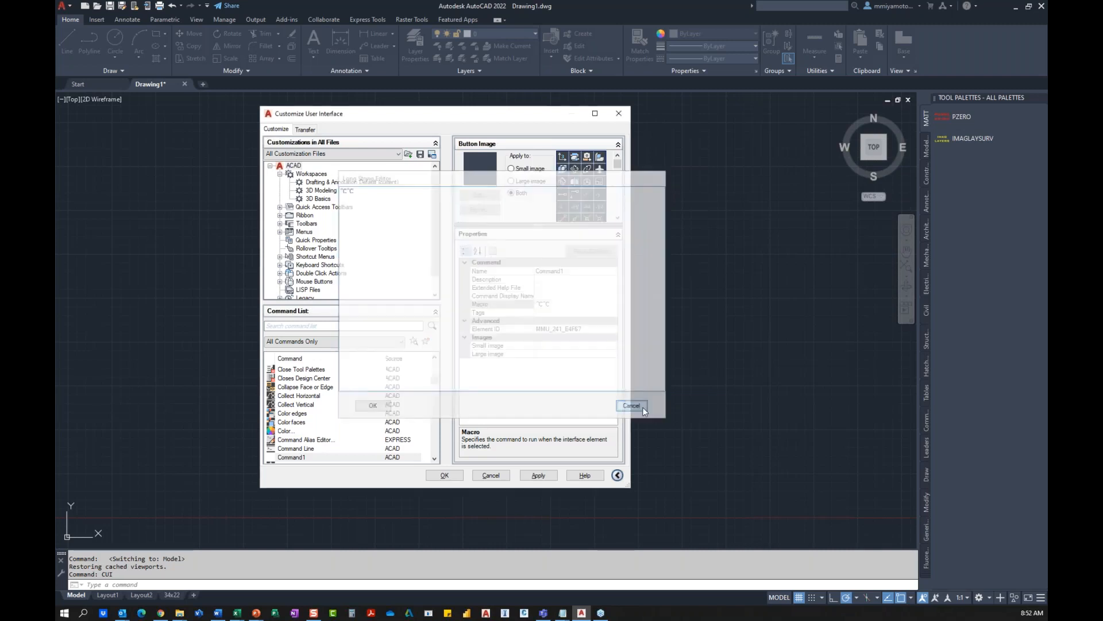
# Step: Search the command list for IMAGL, select IMAGLAYSURV and open its macro in the Long String Editor
pyautogui.click(358, 326)
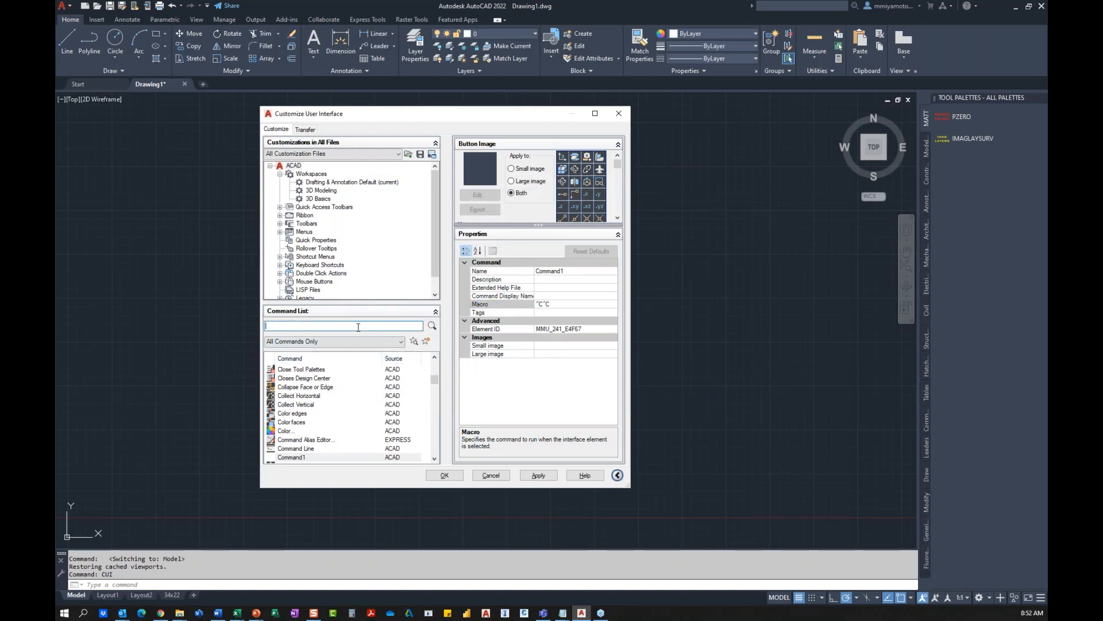
pyautogui.write('IMAGL')
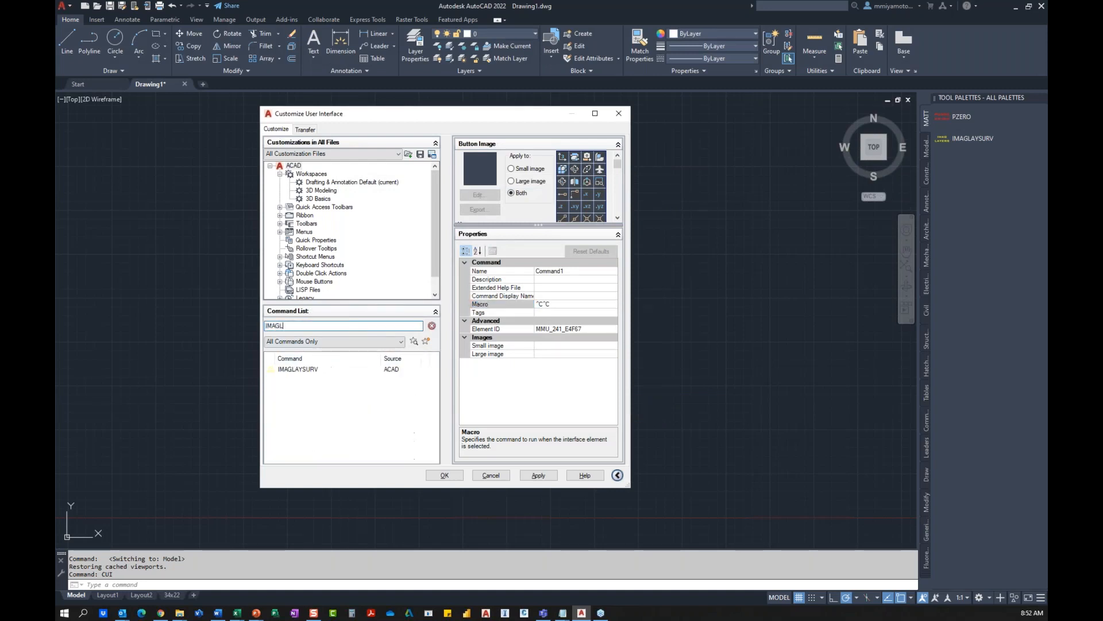
pyautogui.click(316, 369)
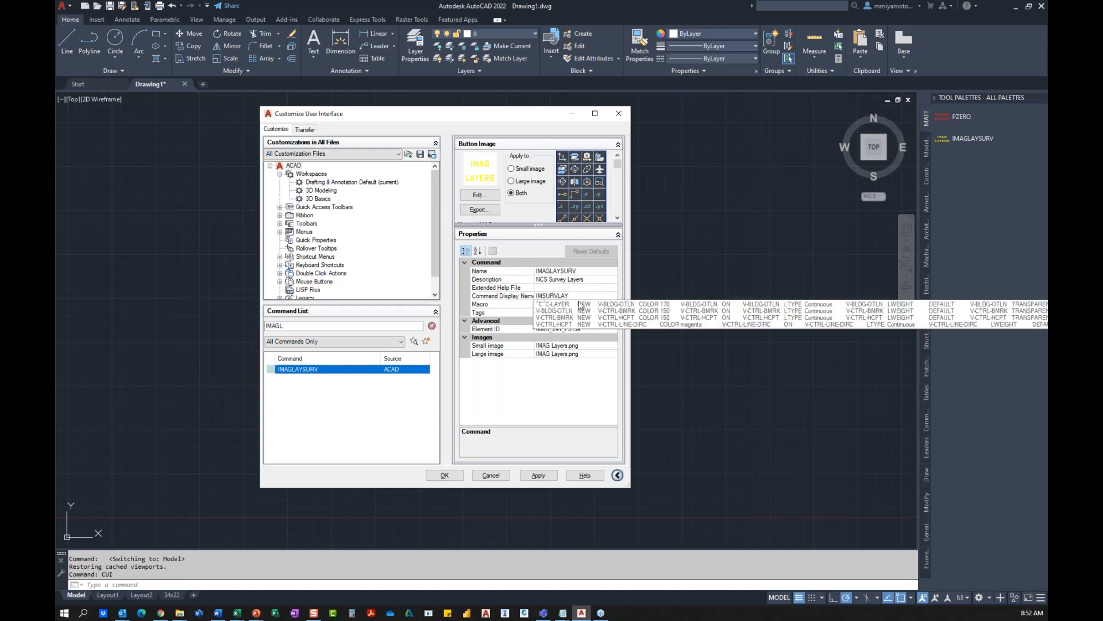
pyautogui.click(596, 303)
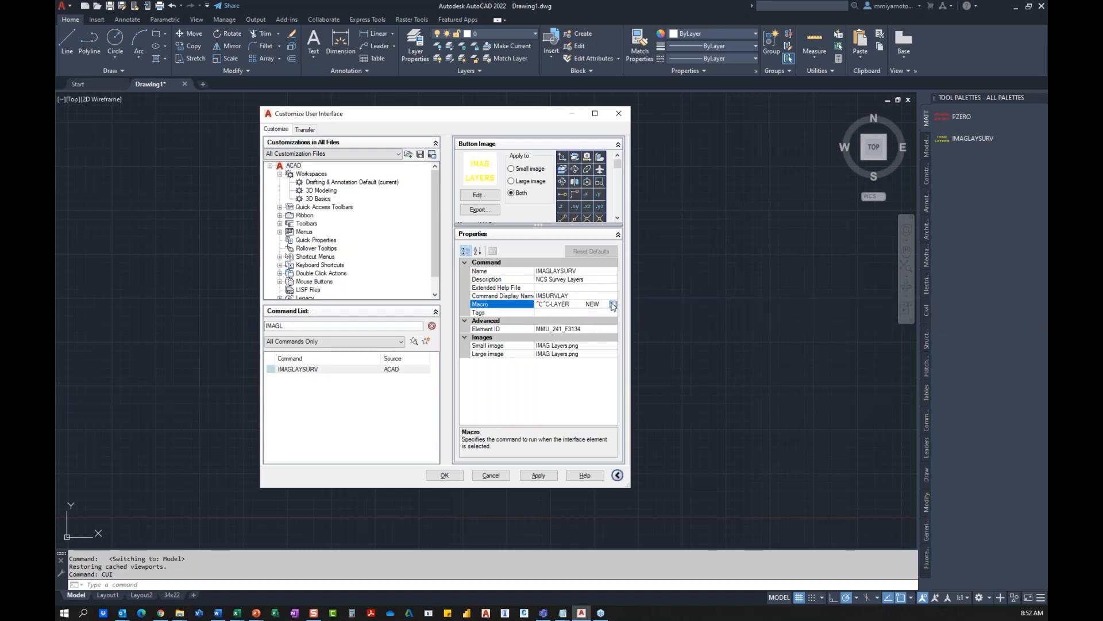
pyautogui.click(613, 304)
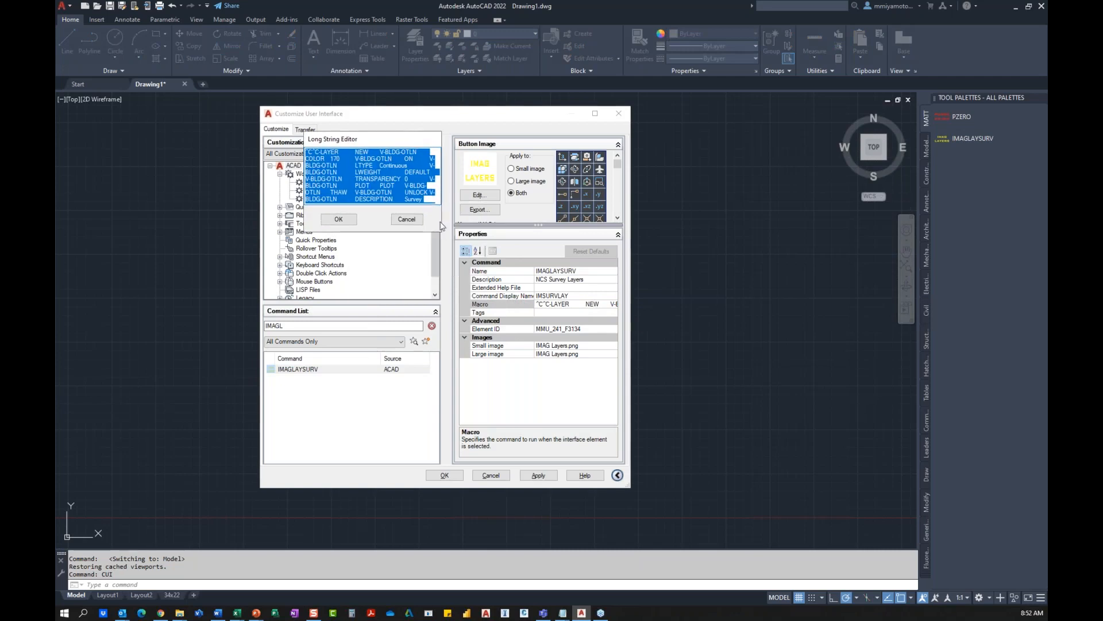
# Step: Enlarge the Long String Editor to examine the full IMAGLAYSURV macro, close it and exit the Customize User Interface editor, discarding unsaved changes
pyautogui.moveTo(444, 233); pyautogui.dragTo(896, 481)
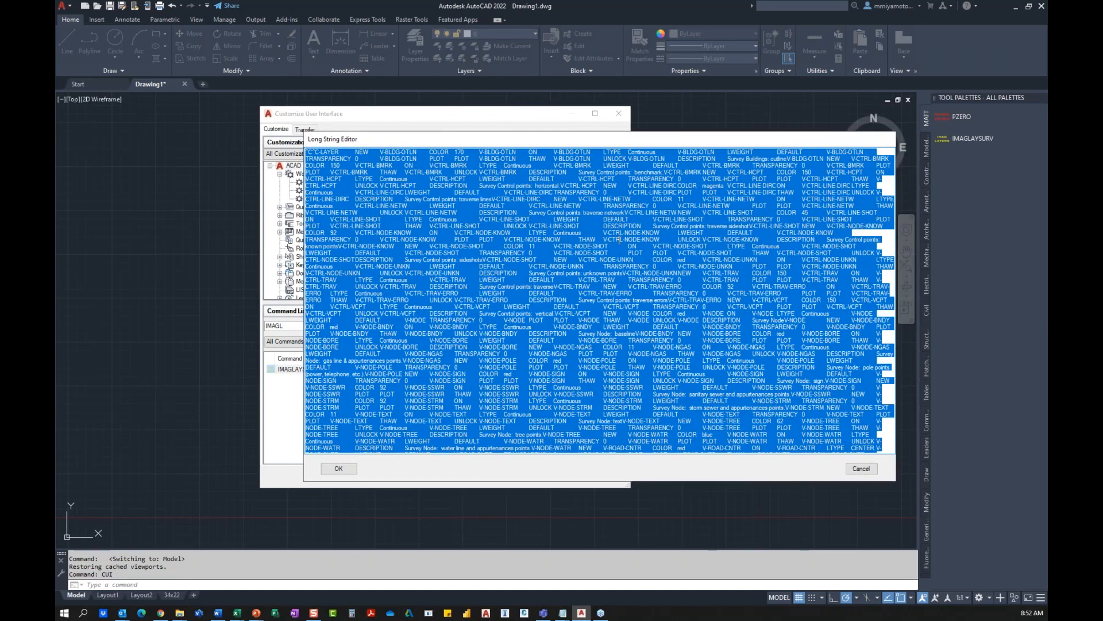
pyautogui.click(619, 240)
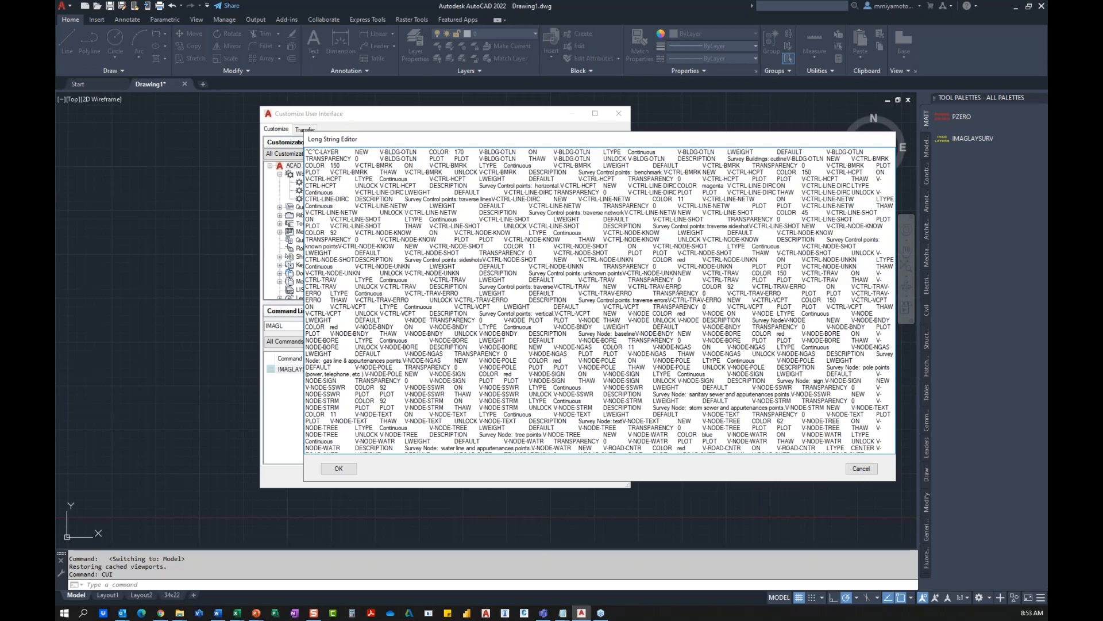
pyautogui.click(338, 470)
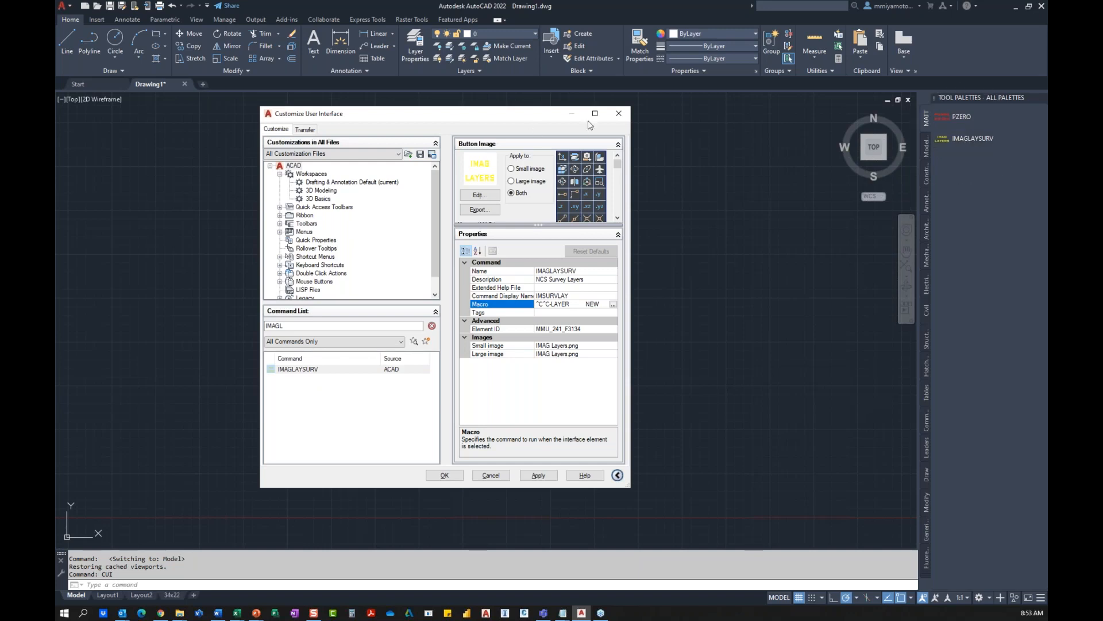
pyautogui.click(619, 113)
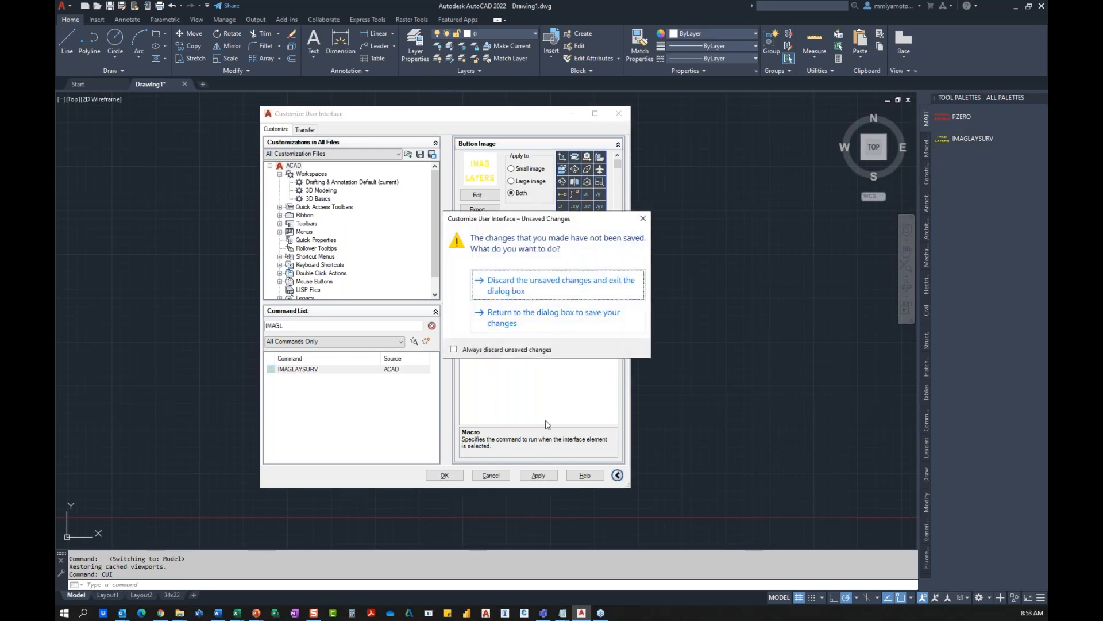
pyautogui.click(516, 291)
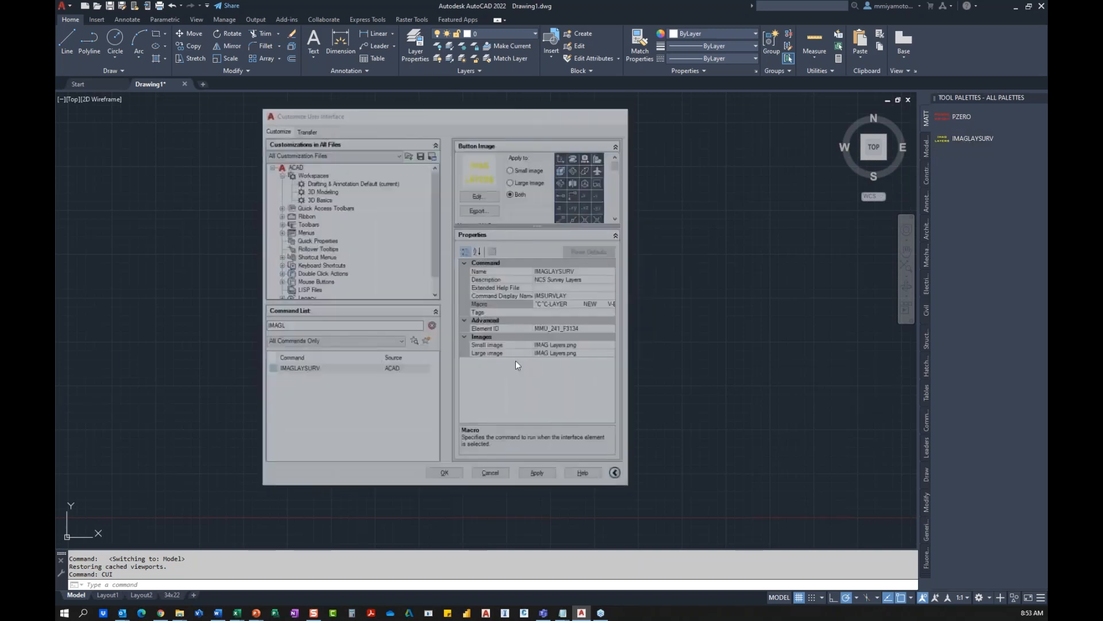
# Step: Open the Layer Properties Manager and run the IMAGLAYSURV custom command from the tool palette to create the survey layers
pyautogui.click(415, 46)
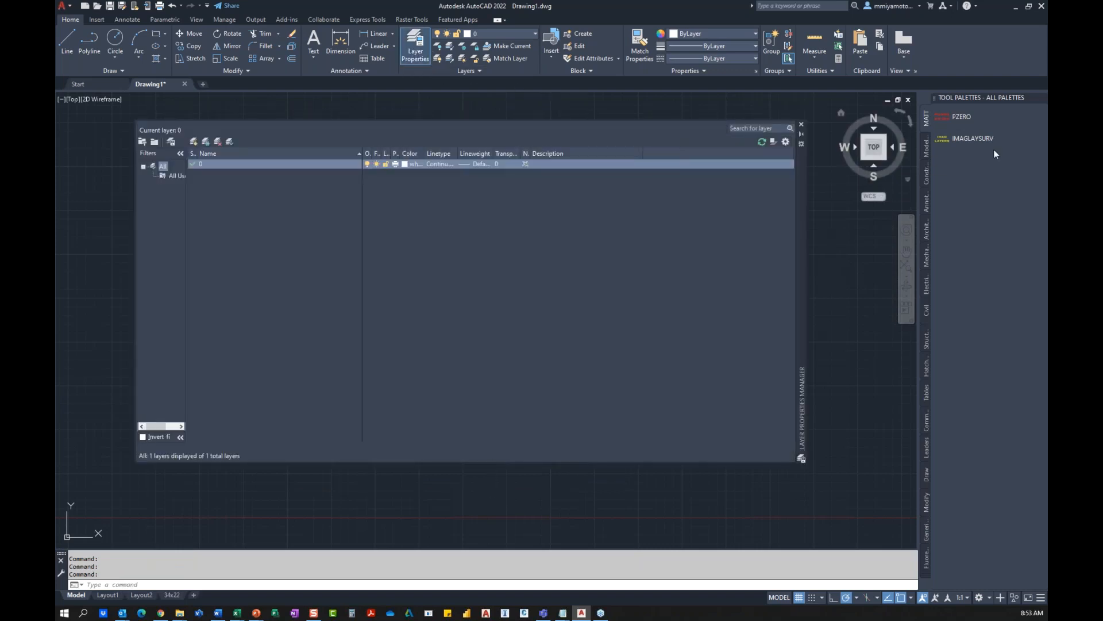
pyautogui.click(945, 141)
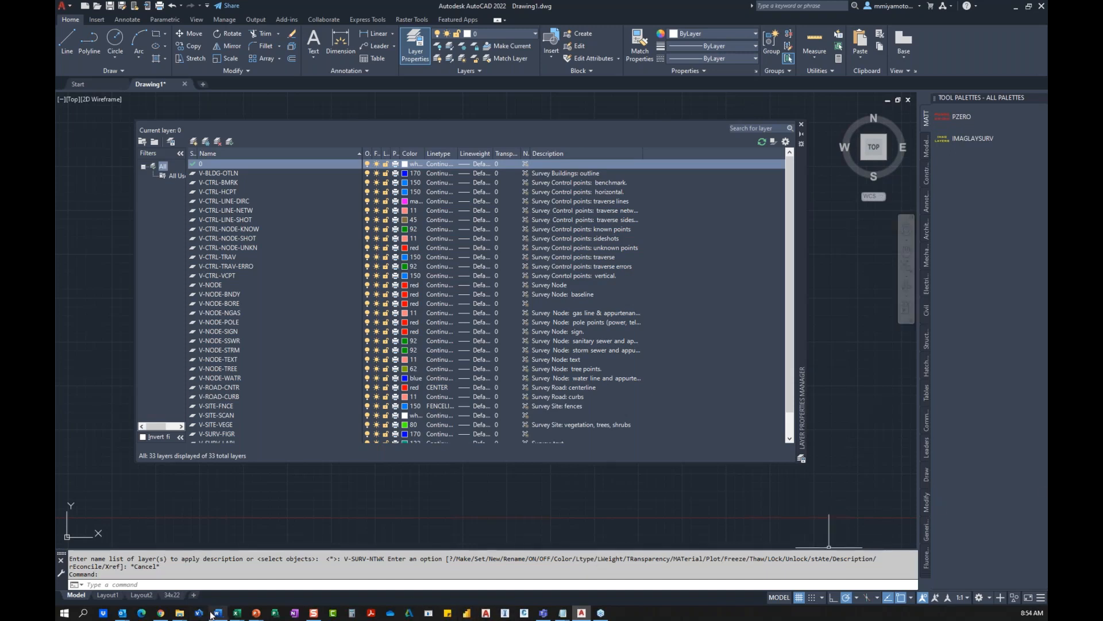
# Step: Switch to the PowerPoint slide show and advance to the slide on creating layouts and inserting title blocks with scripts
pyautogui.moveTo(256, 613)
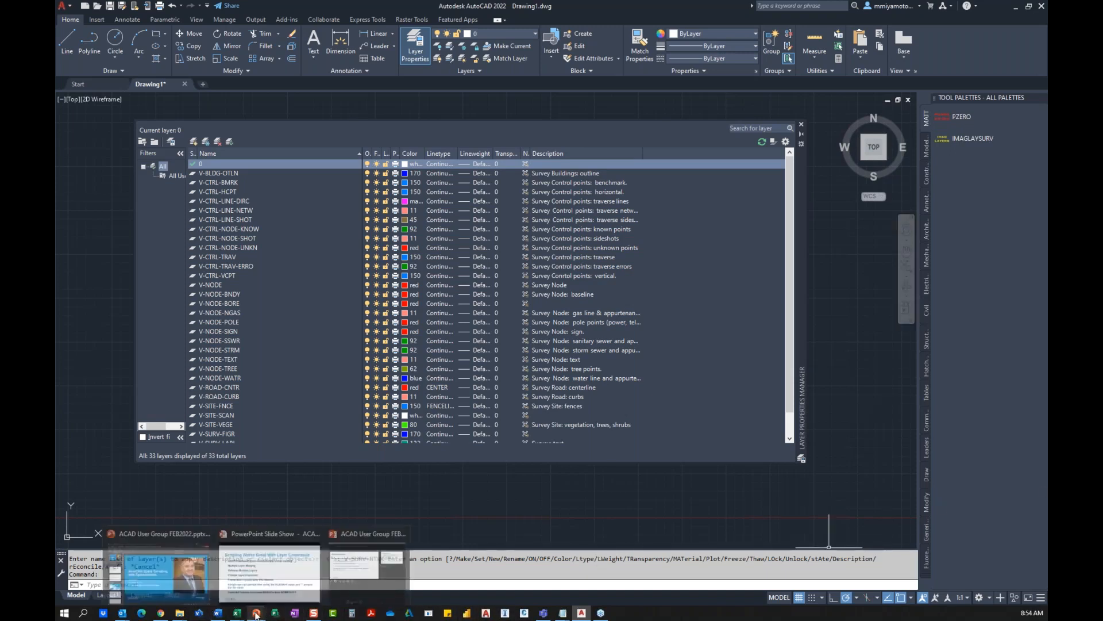
pyautogui.click(269, 570)
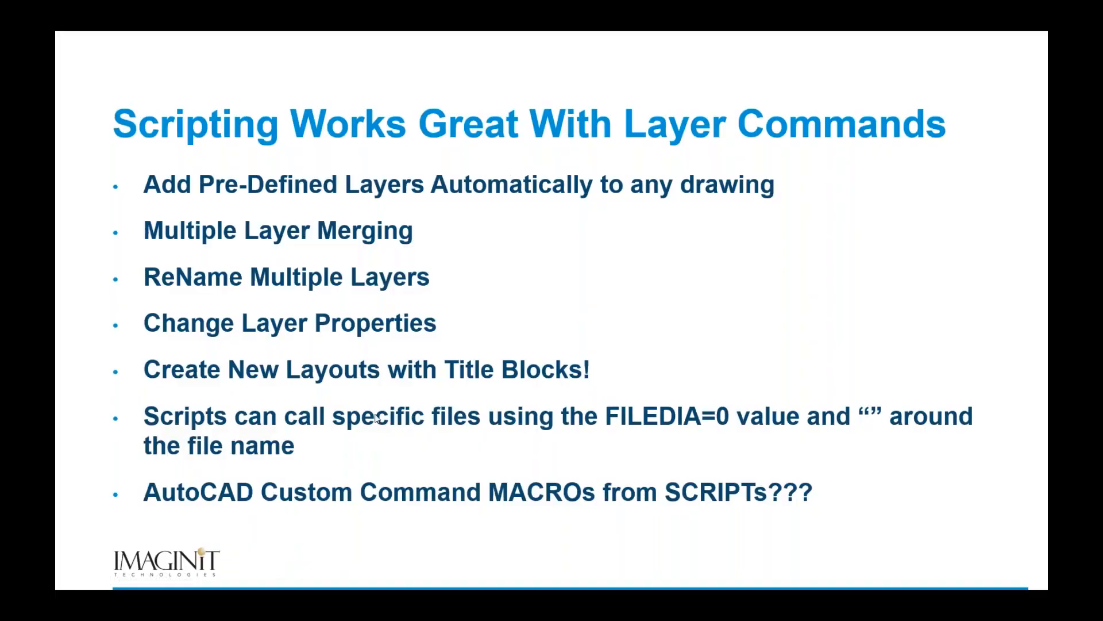
pyautogui.click(376, 415)
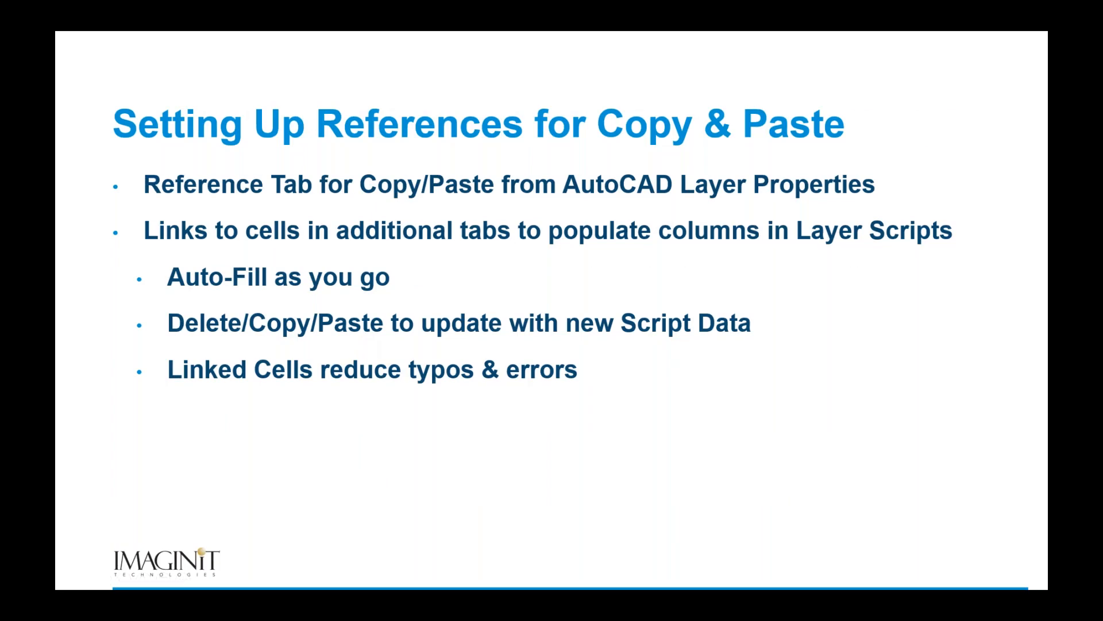
pyautogui.press('Right')
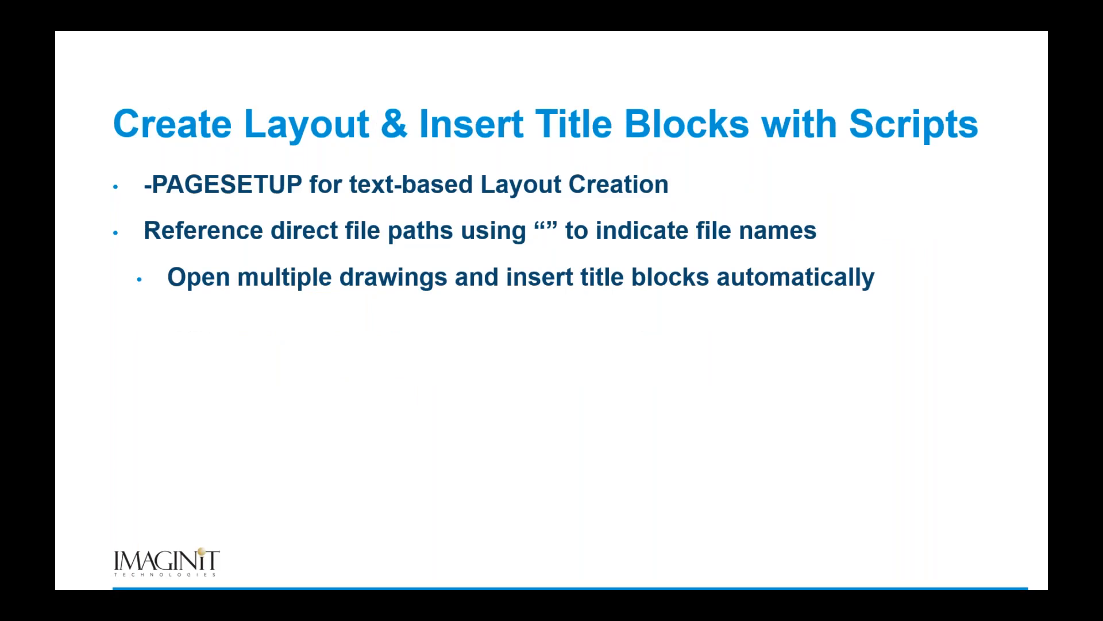